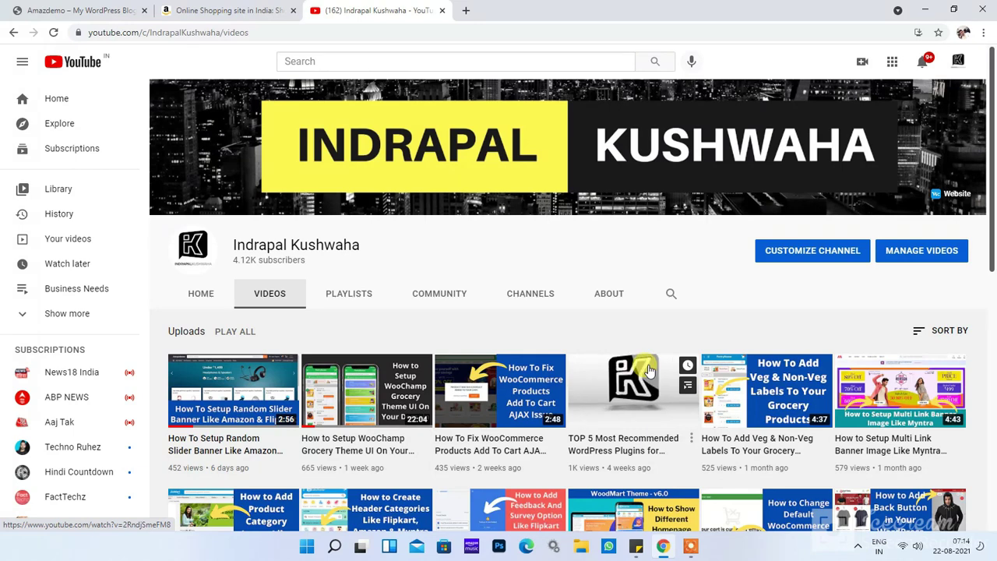
# Step: Switch from the YouTube channel page to the Amazon.in home page tab
pyautogui.click(224, 8)
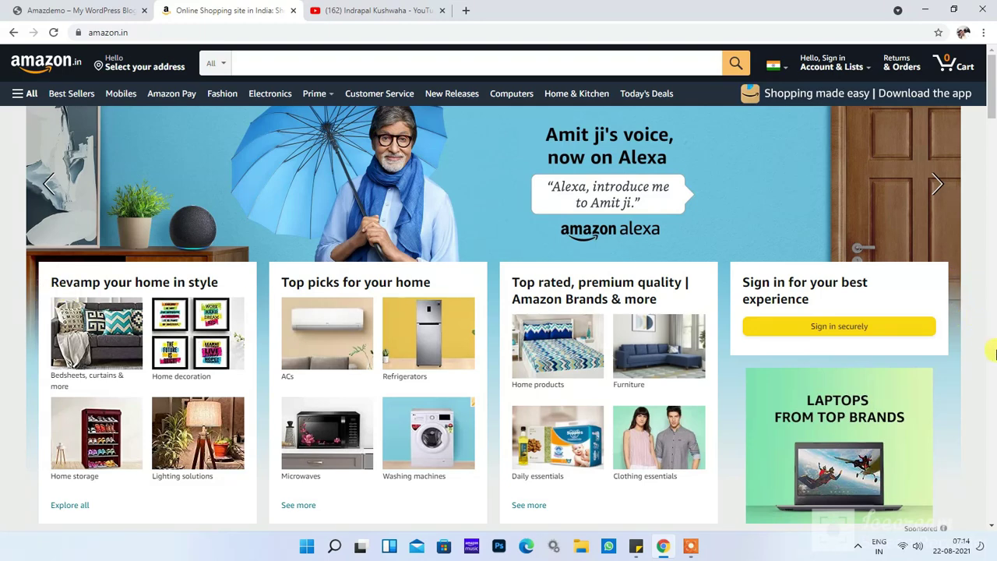
# Step: Sign in to the Amazon.in account through the secure sign-in page
pyautogui.tripleClick(800, 282)
pyautogui.click(977, 312)
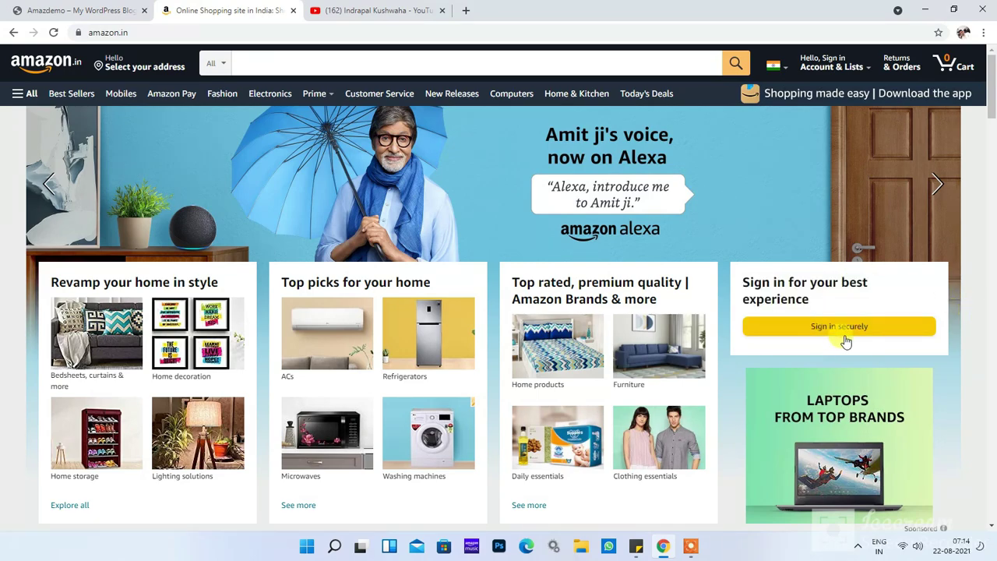
pyautogui.scroll(-6, 845, 340)
pyautogui.scroll(6, 847, 335)
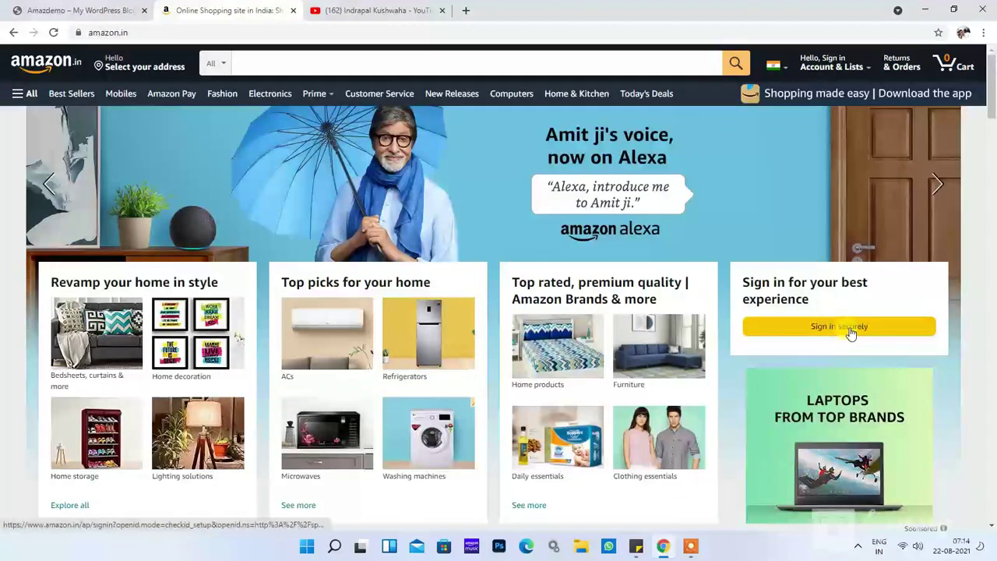
pyautogui.click(851, 331)
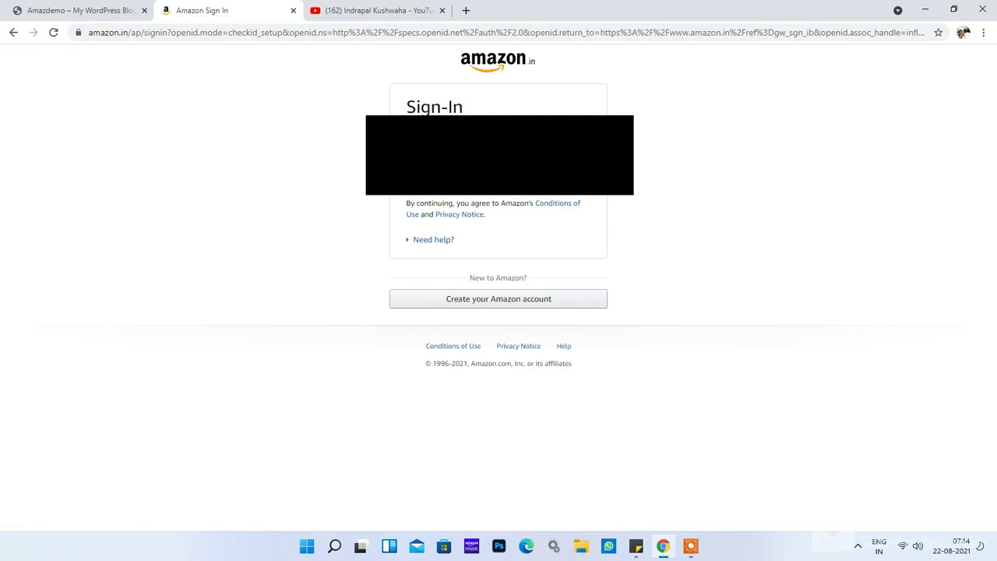
pyautogui.press('Return')
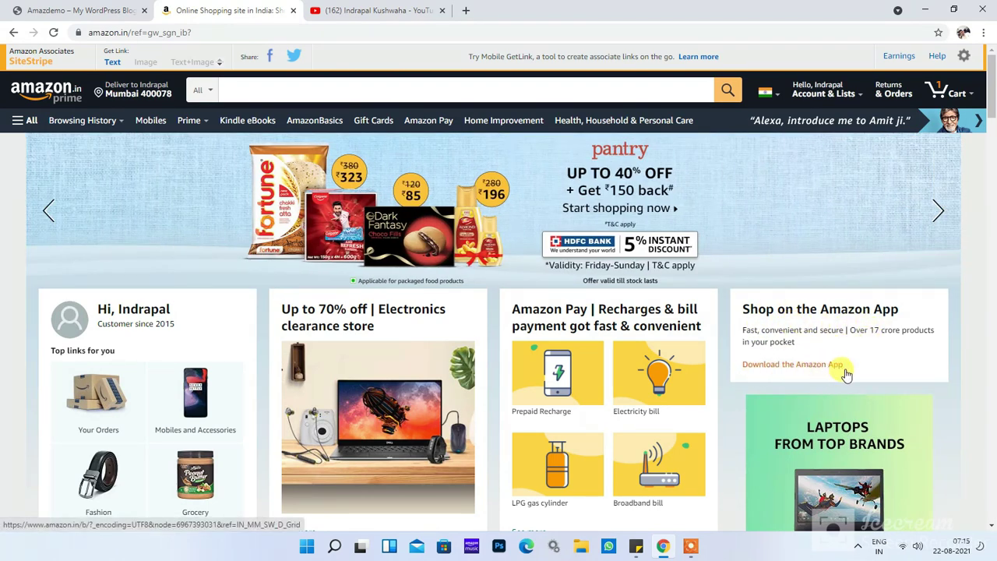
# Step: Browse the signed-in Amazon home page, highlighting the greeting and 'Customer since 2015' line
pyautogui.scroll(-2, 878, 382)
pyautogui.scroll(2, 880, 373)
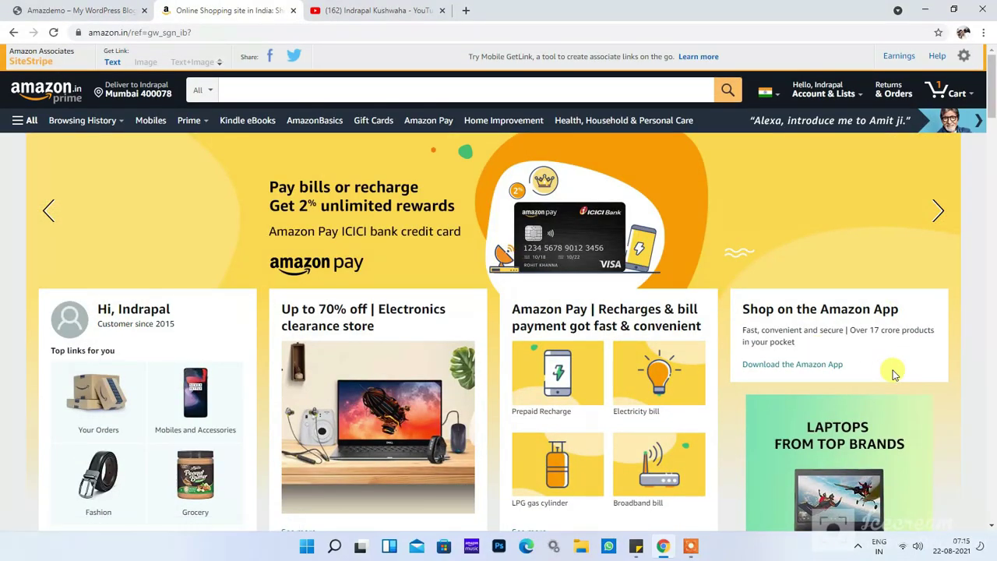
pyautogui.scroll(-2, 845, 433)
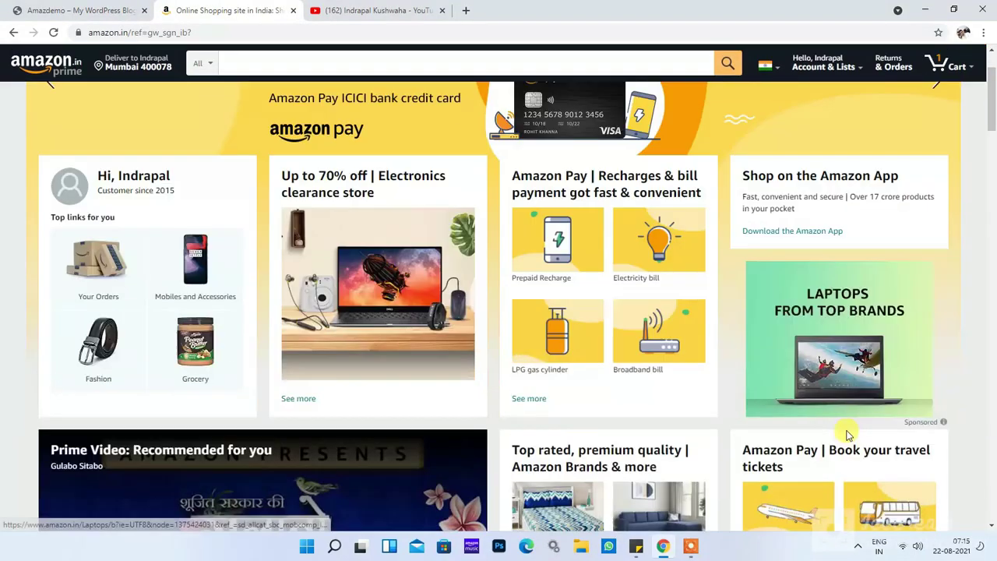
pyautogui.scroll(2, 296, 373)
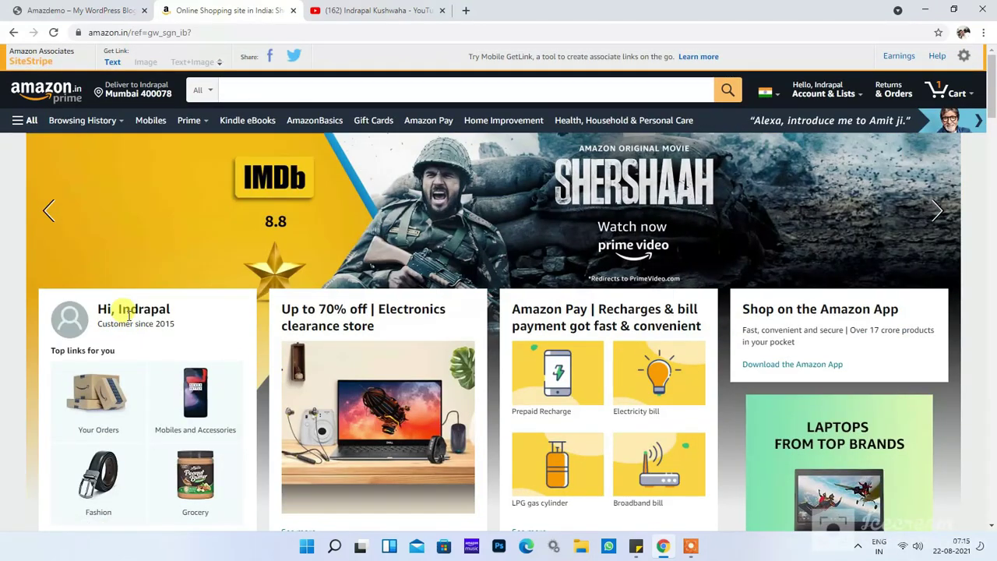
pyautogui.doubleClick(144, 310)
pyautogui.click(143, 322)
pyautogui.tripleClick(143, 322)
pyautogui.click(191, 326)
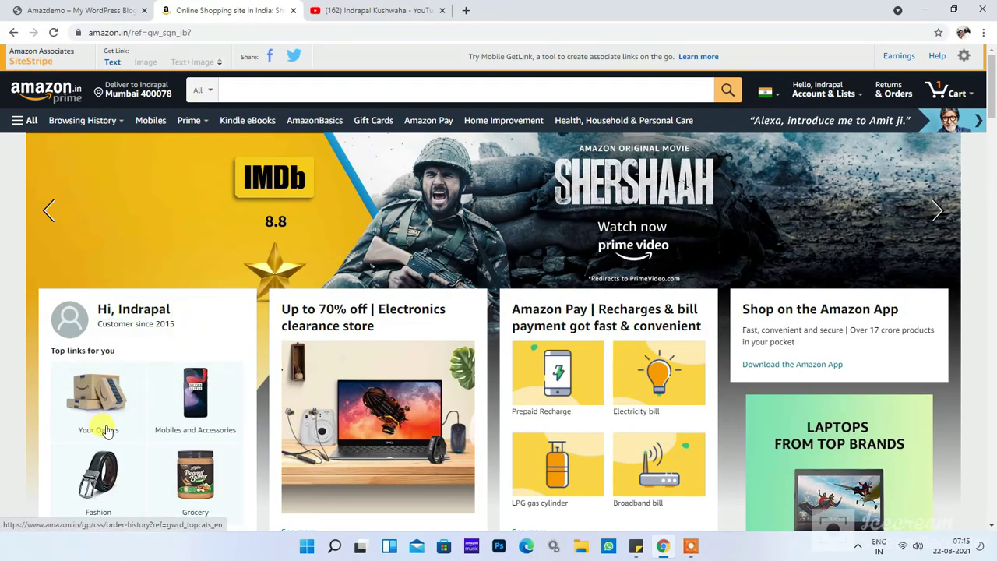
# Step: Switch to the logged-out Amazdemo storefront tab
pyautogui.scroll(-1, 549, 402)
pyautogui.scroll(-5, 549, 402)
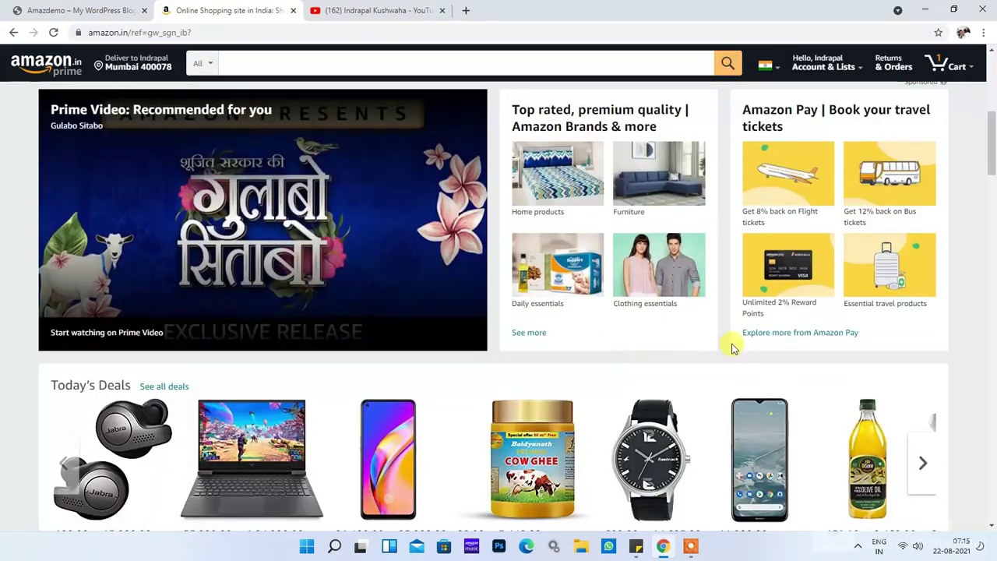
pyautogui.scroll(2, 732, 348)
pyautogui.scroll(4, 732, 348)
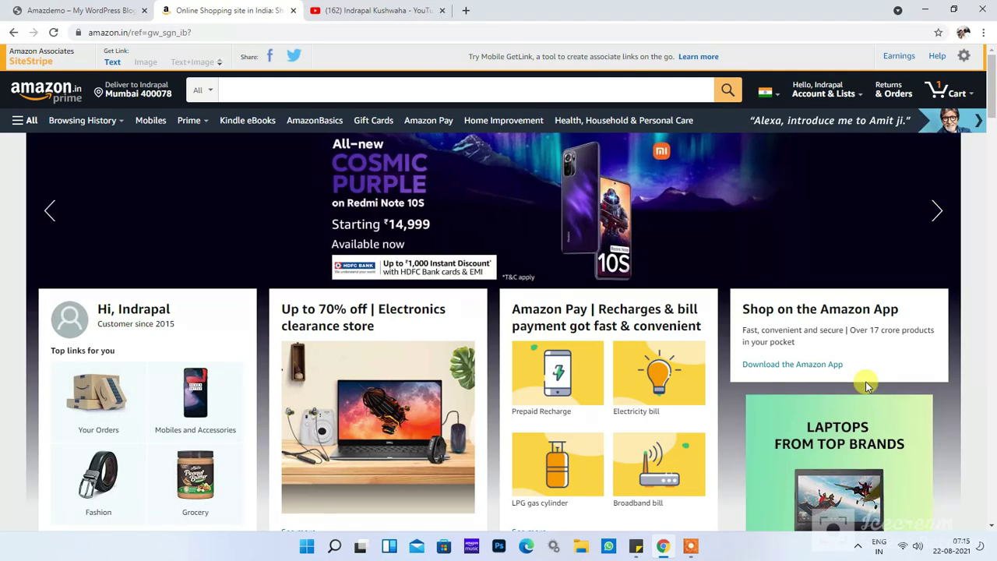
pyautogui.click(61, 10)
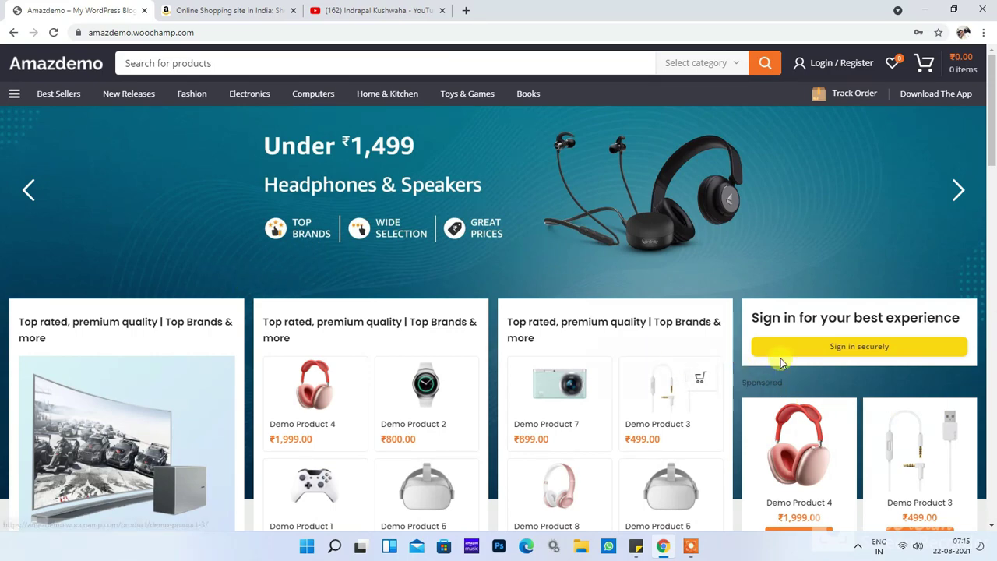
# Step: Log in to Amazdemo through the Login / Register Sign In dropdown
pyautogui.scroll(-1, 903, 366)
pyautogui.scroll(1, 907, 366)
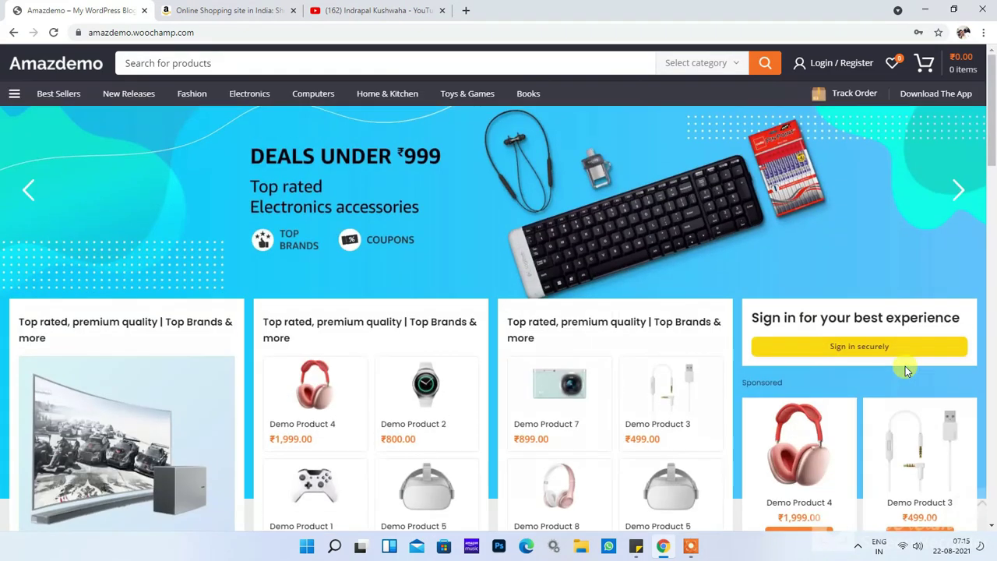
pyautogui.moveTo(846, 62)
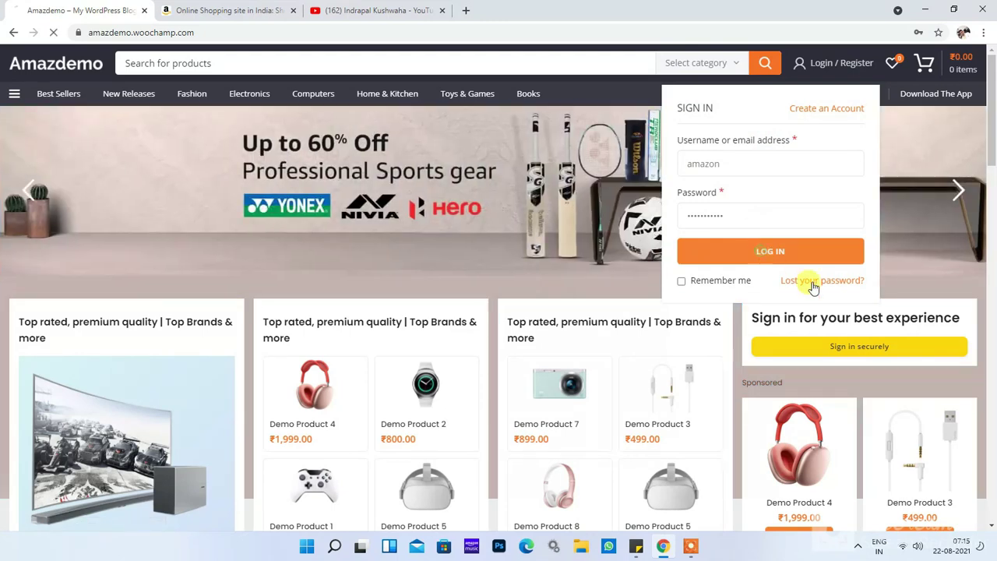
pyautogui.click(943, 349)
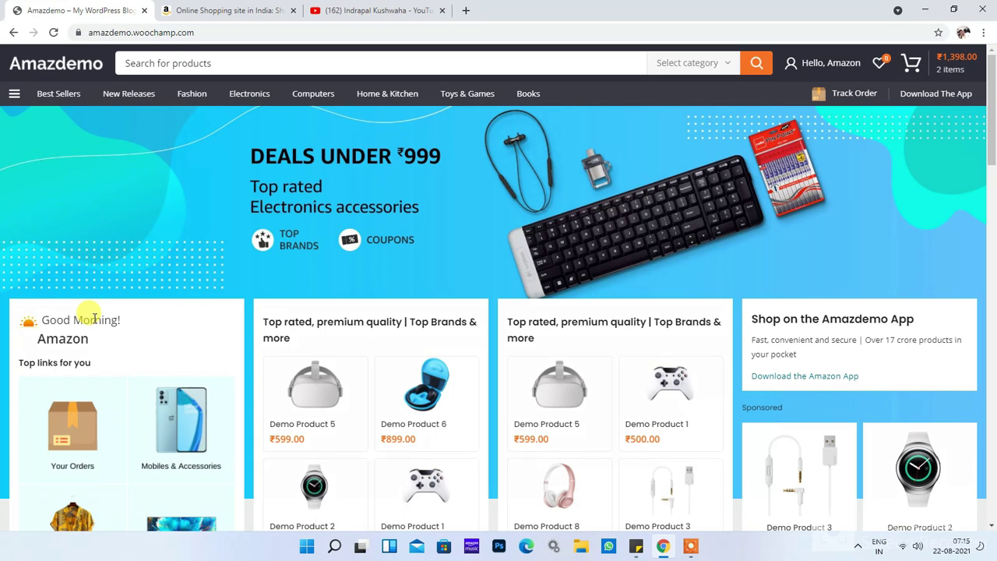
pyautogui.tripleClick(92, 318)
pyautogui.click(139, 327)
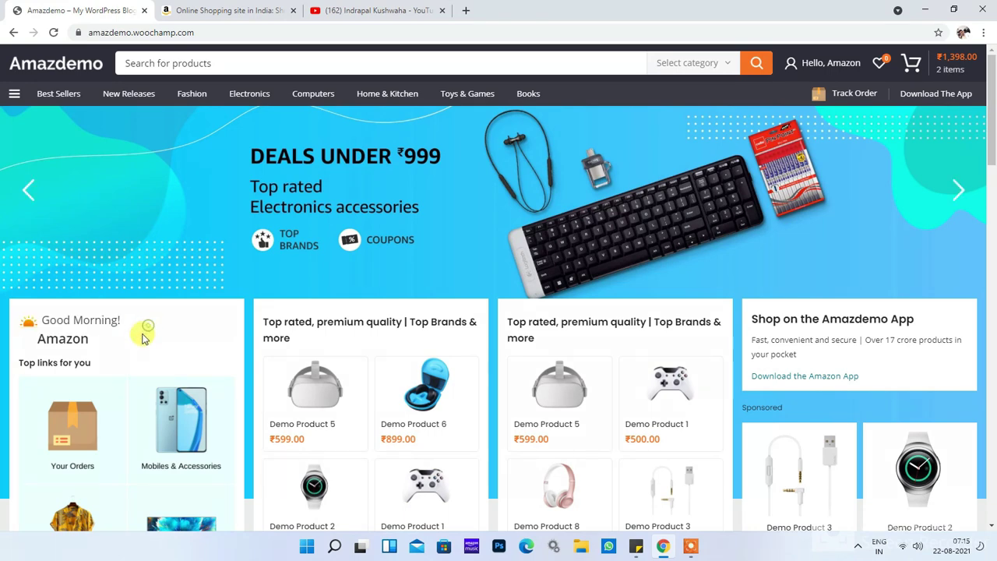
pyautogui.doubleClick(59, 336)
pyautogui.click(137, 332)
pyautogui.scroll(-2, 106, 312)
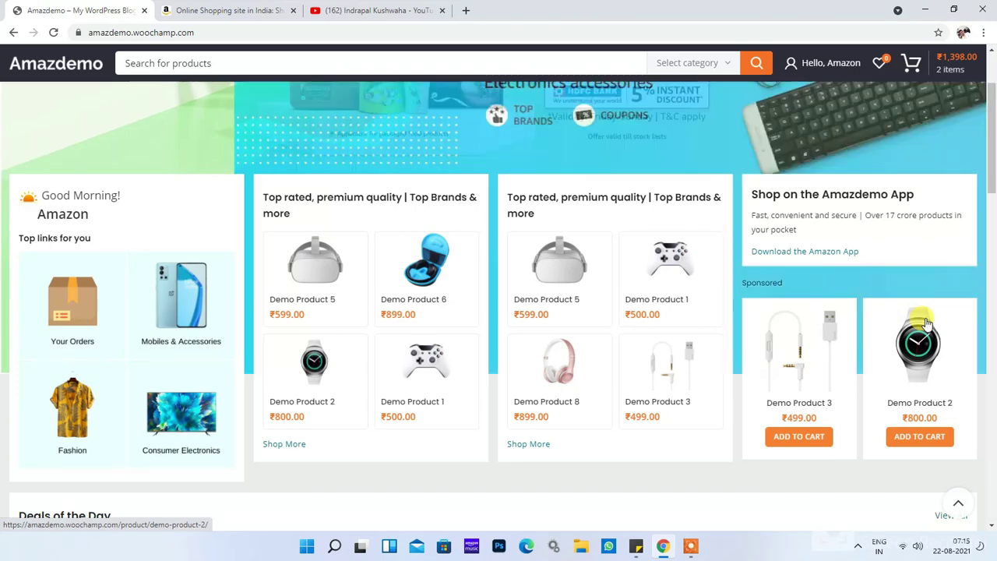
pyautogui.tripleClick(831, 194)
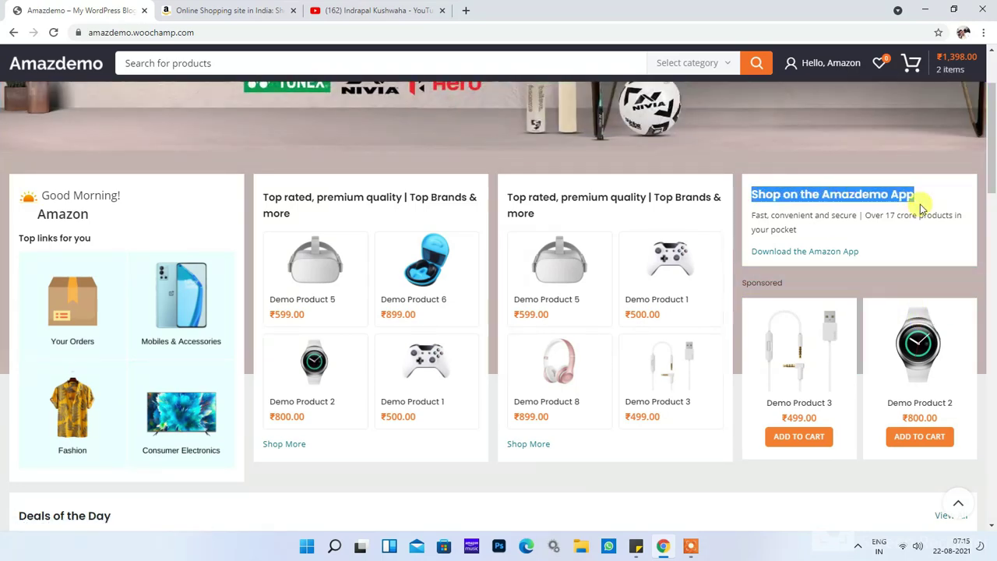
pyautogui.scroll(2, 921, 209)
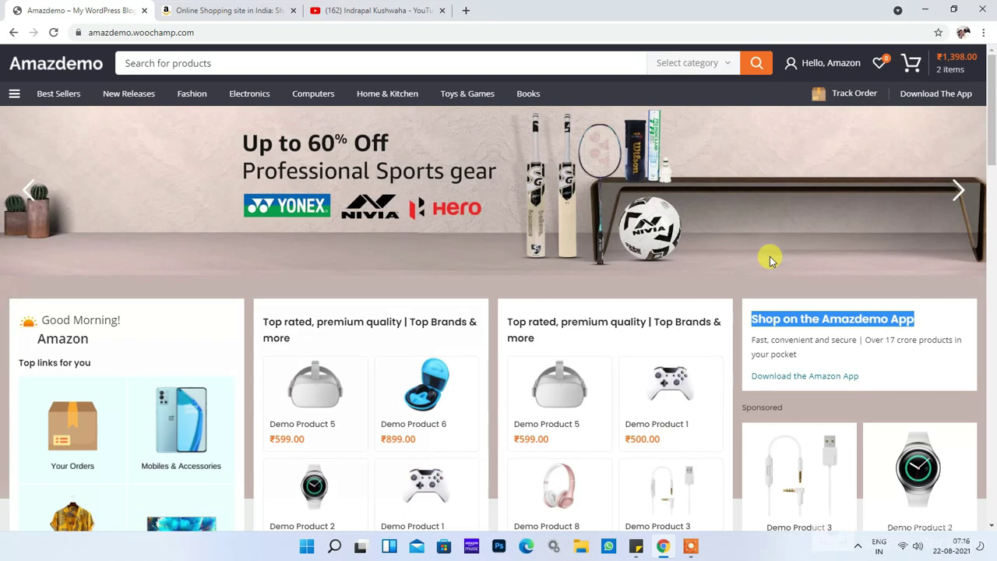
pyautogui.doubleClick(803, 339)
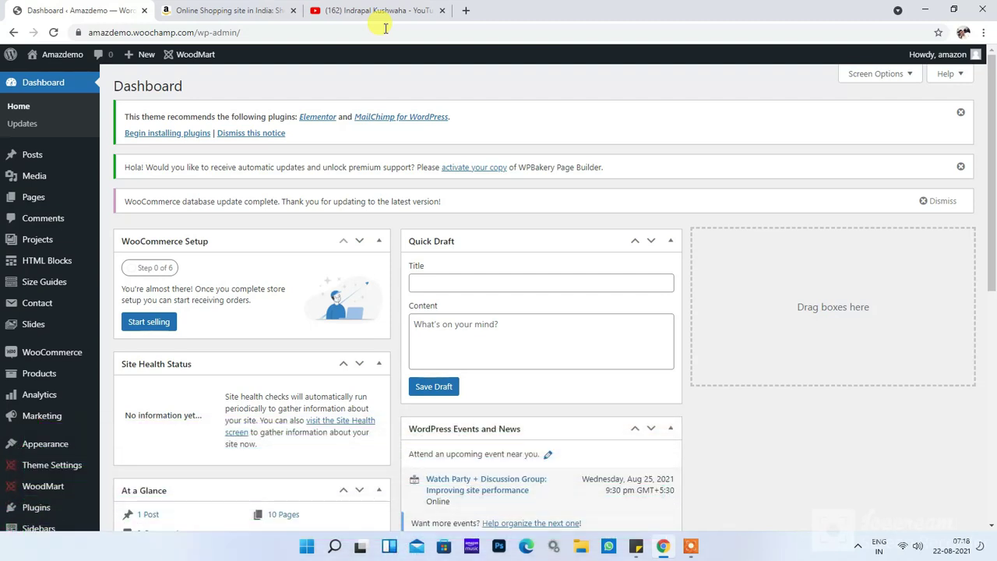
# Step: Open All Pages in a new tab, showing the 12-page list (10 published, 2 drafts)
pyautogui.moveTo(31, 196)
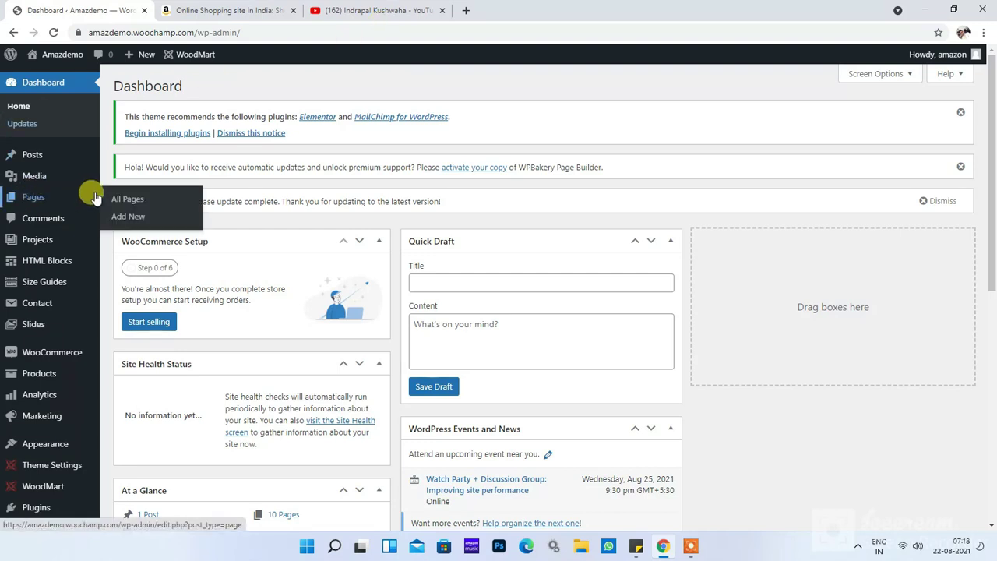
pyautogui.rightClick(124, 198)
pyautogui.click(157, 203)
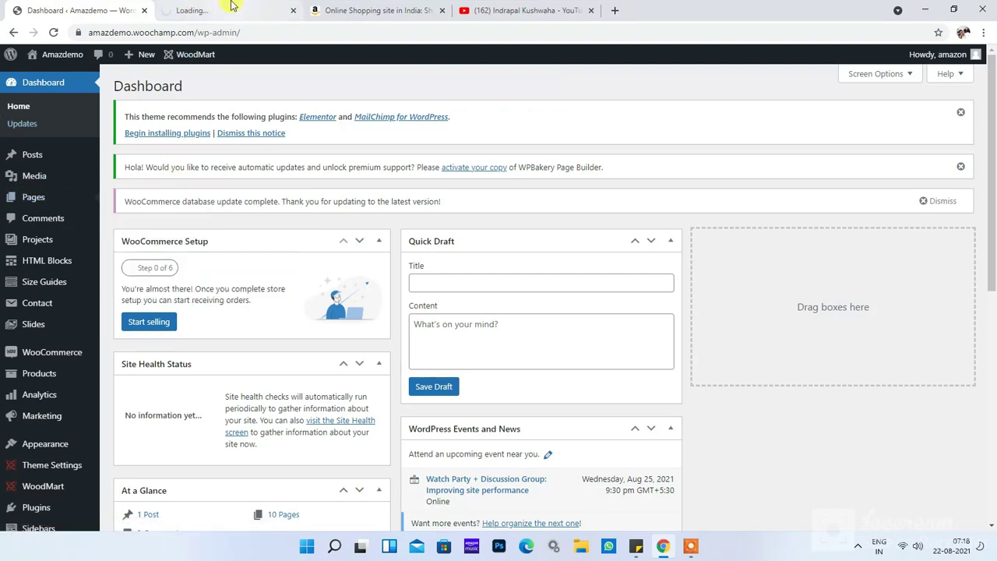
pyautogui.click(229, 8)
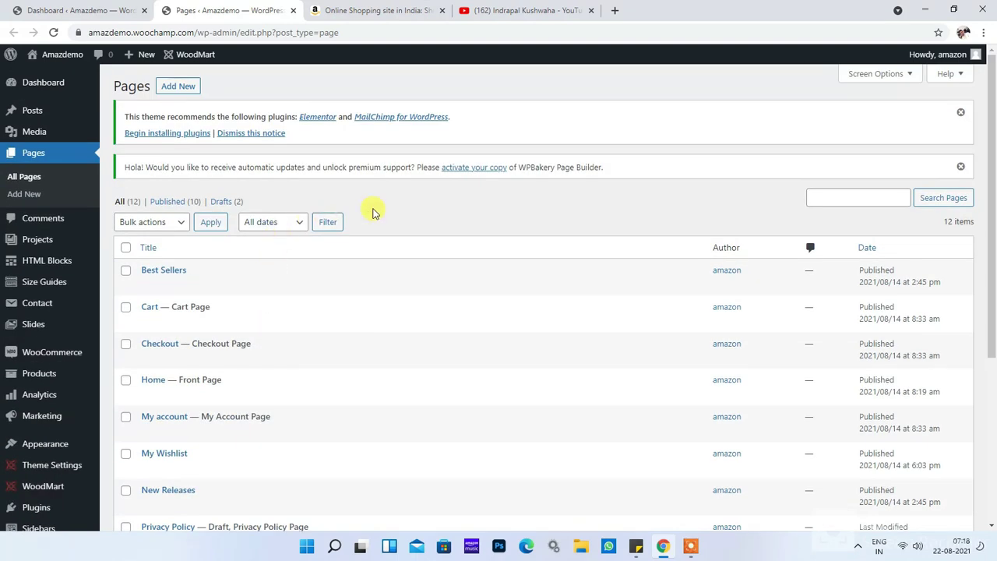
pyautogui.scroll(-3, 256, 307)
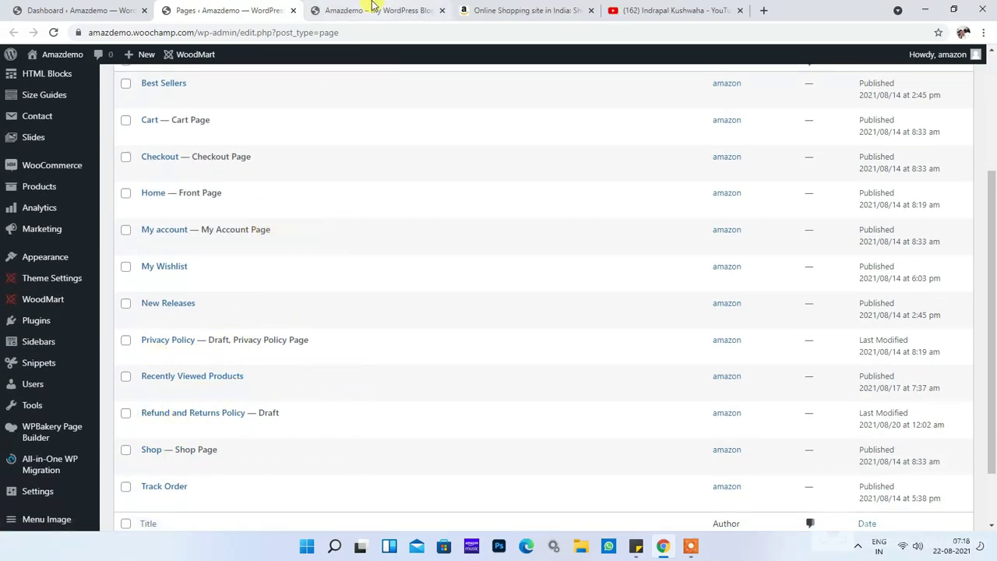
pyautogui.click(374, 7)
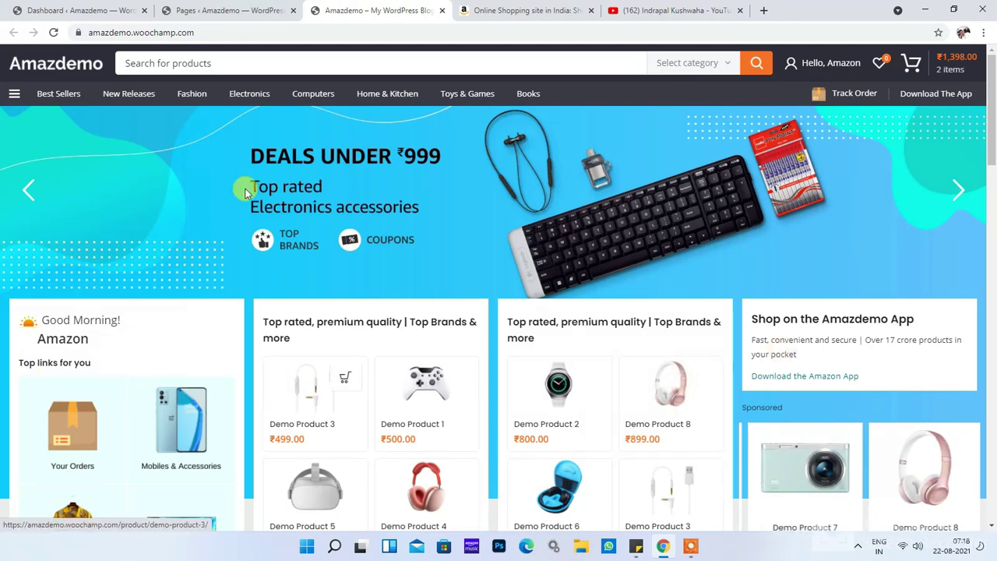
pyautogui.hotkey('ctrl', 'shift', 'Tab')
pyautogui.scroll(3, 308, 267)
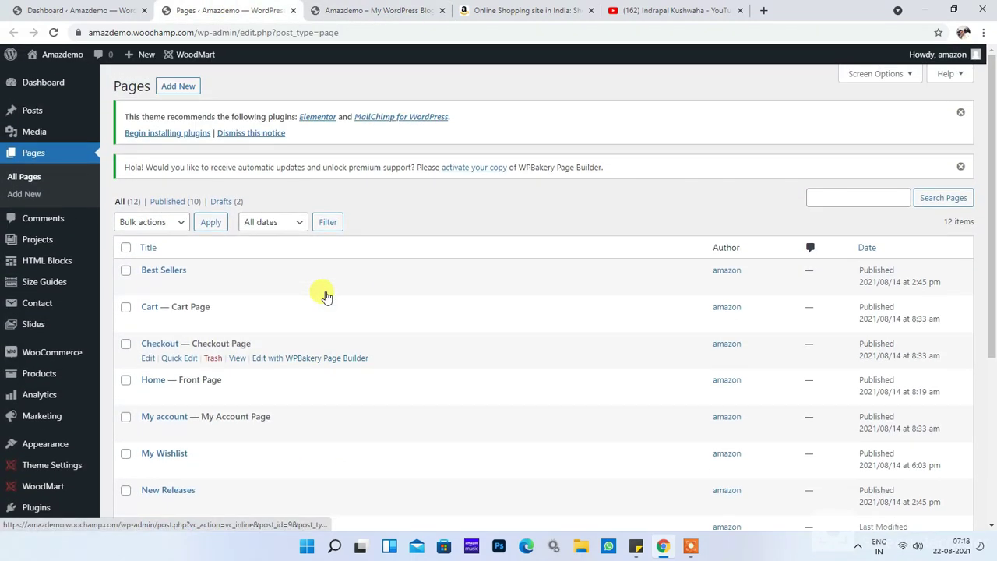
# Step: Add a new page titled 'Test' and publish it at /test/
pyautogui.click(185, 88)
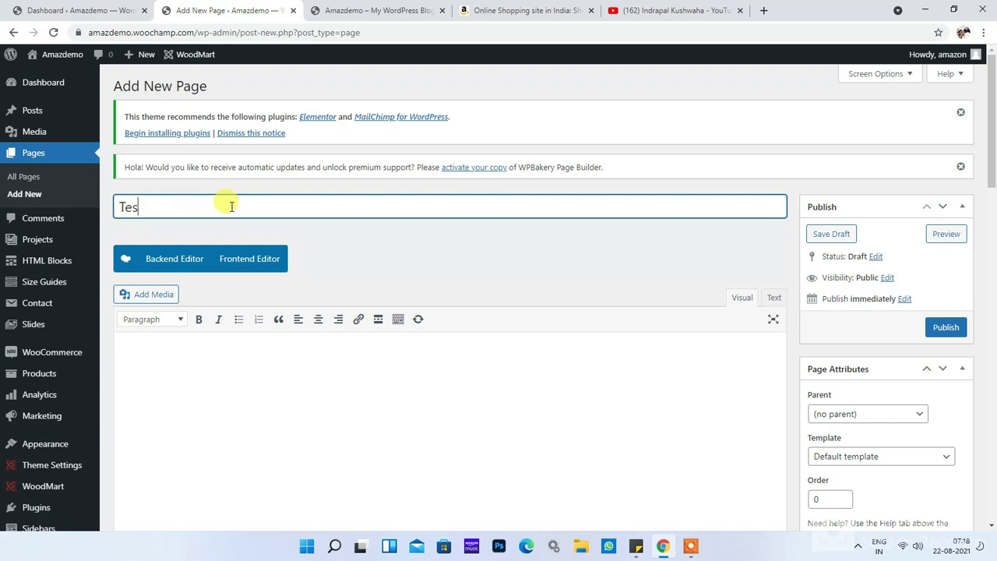
pyautogui.click(392, 246)
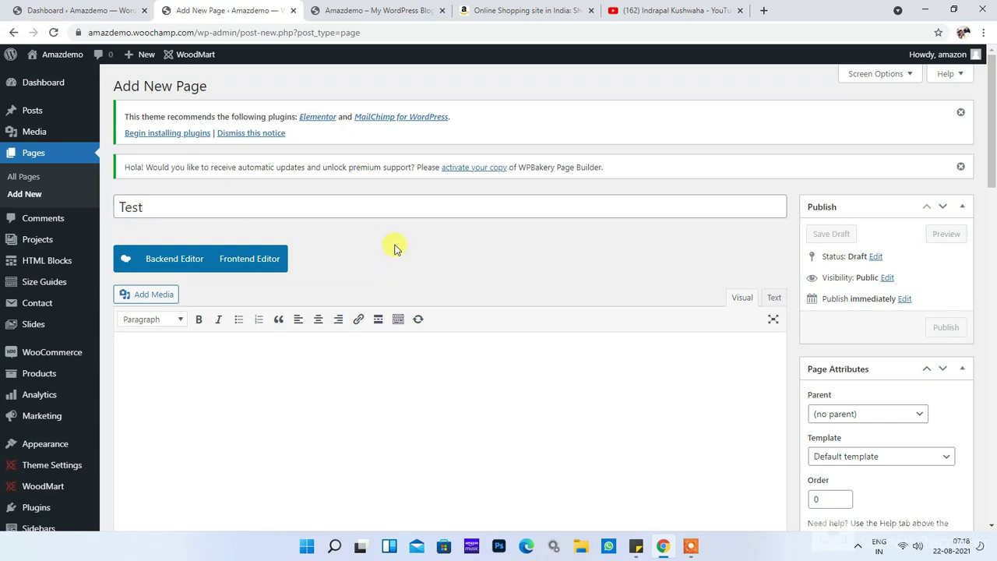
pyautogui.click(944, 327)
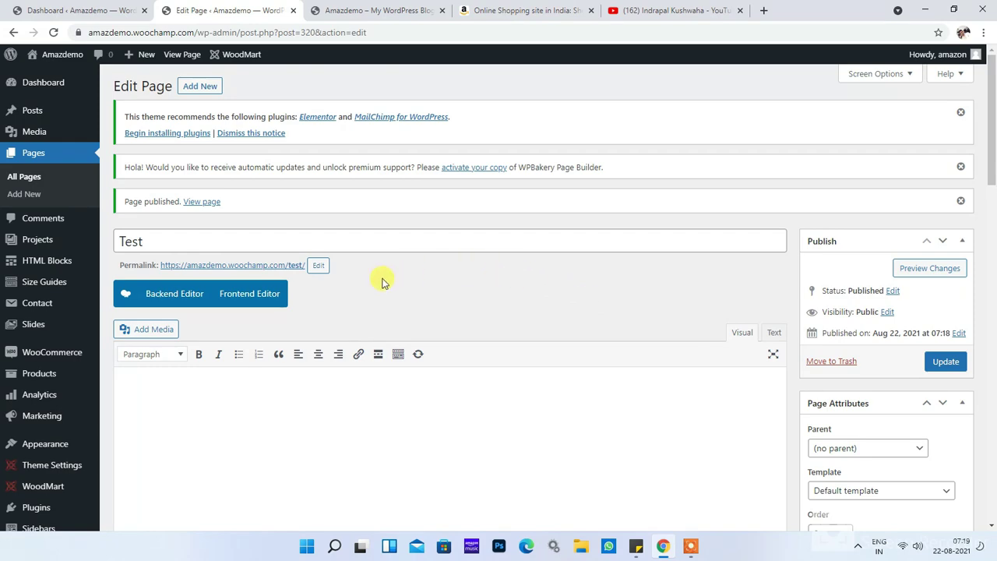
# Step: Switch the Test page to the WPBakery Backend Editor and add an empty row
pyautogui.click(172, 294)
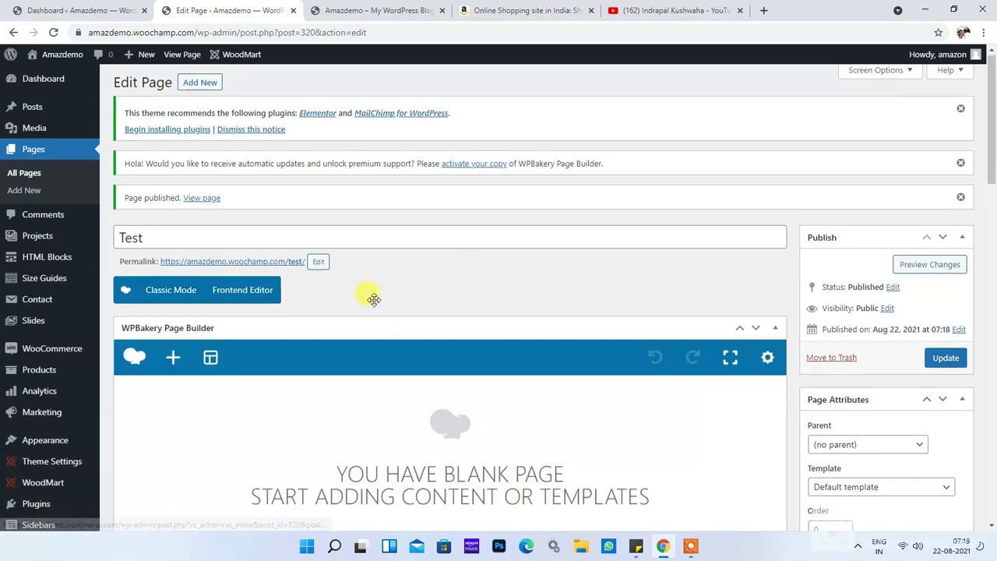
pyautogui.scroll(-3, 374, 300)
pyautogui.click(329, 285)
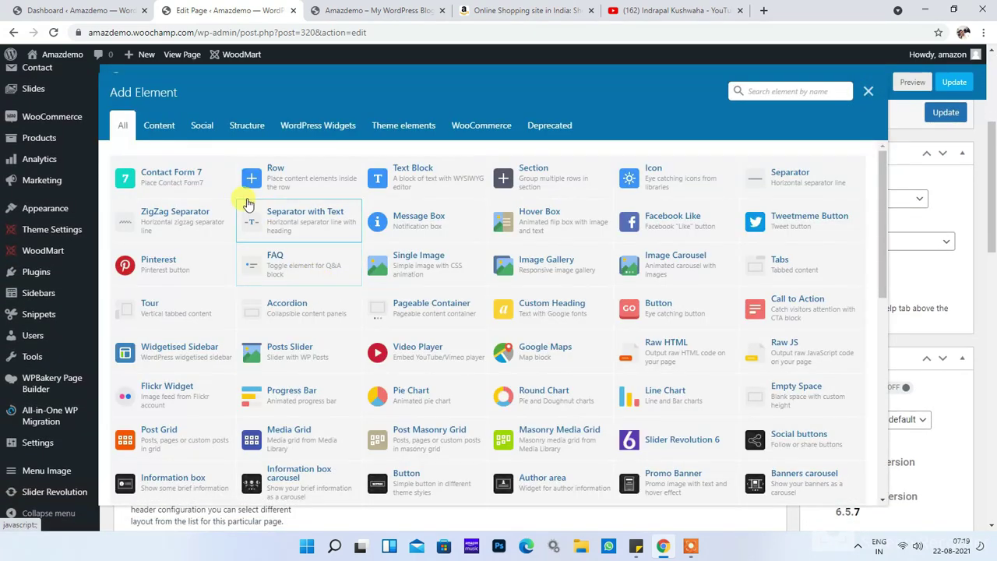
pyautogui.click(304, 197)
pyautogui.scroll(3, 487, 304)
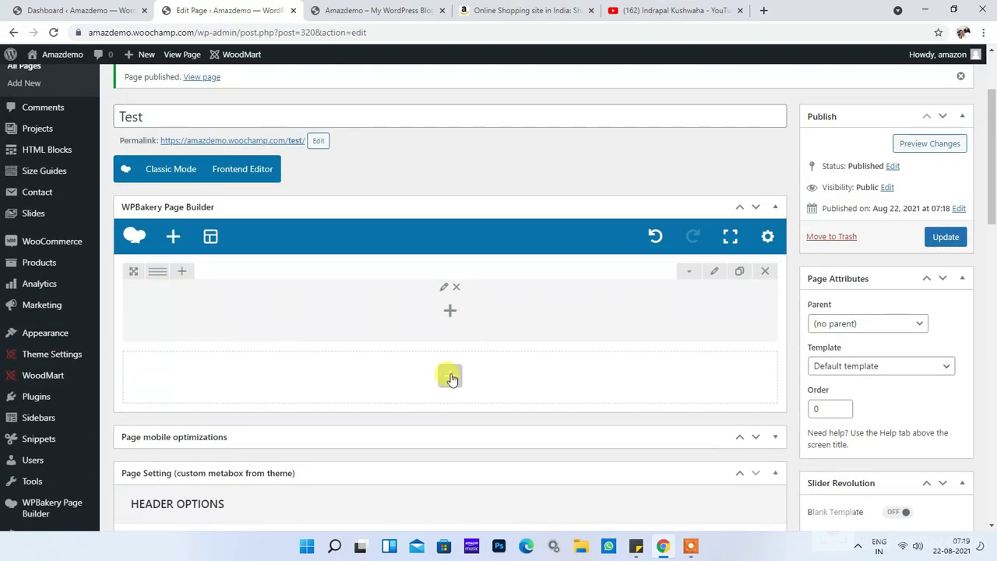
# Step: Add a second empty row and bring up the first row's settings
pyautogui.click(448, 376)
pyautogui.click(327, 166)
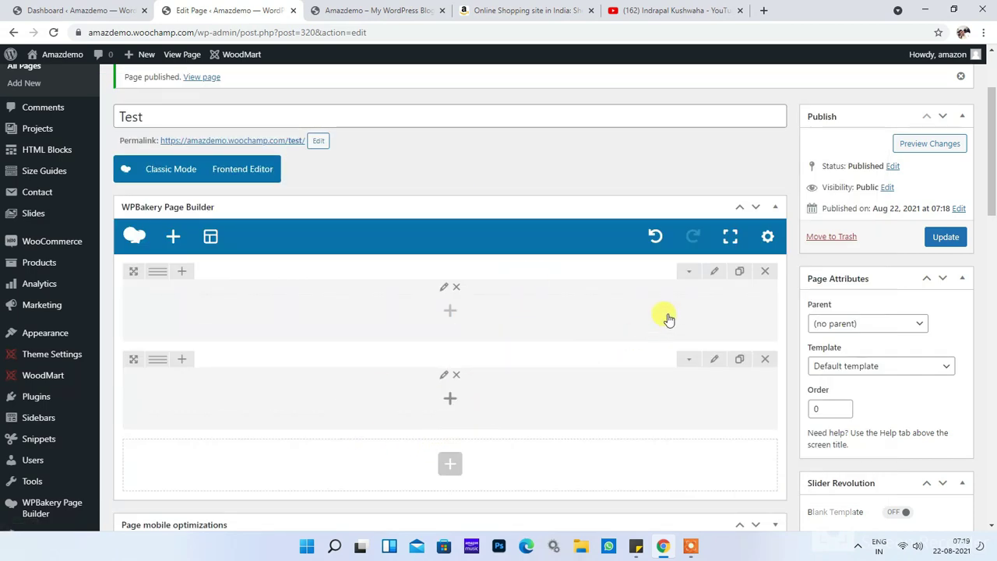
pyautogui.click(714, 271)
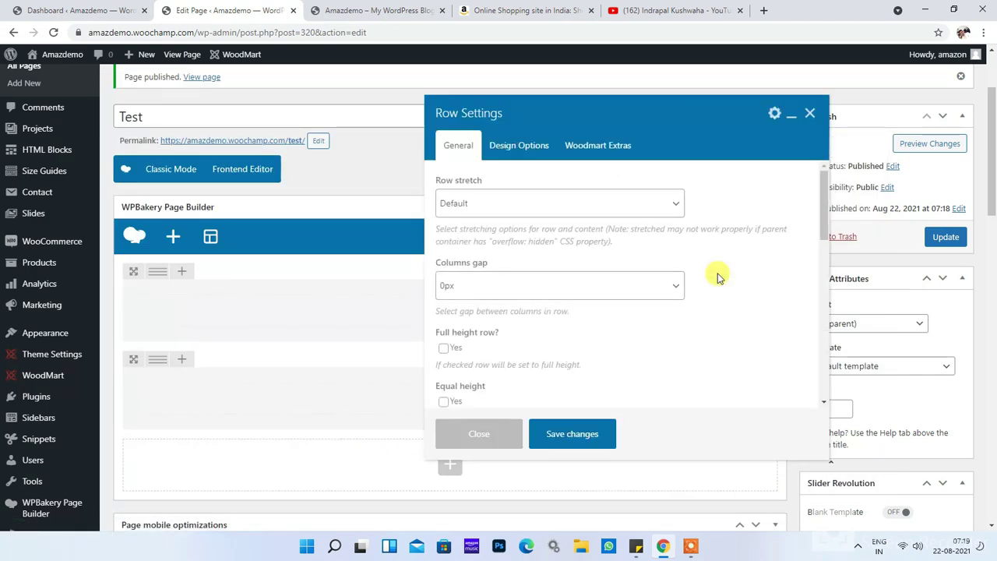
# Step: Inspect the row and column ID fields, closing both settings unchanged
pyautogui.scroll(-3, 527, 324)
pyautogui.scroll(-5, 528, 324)
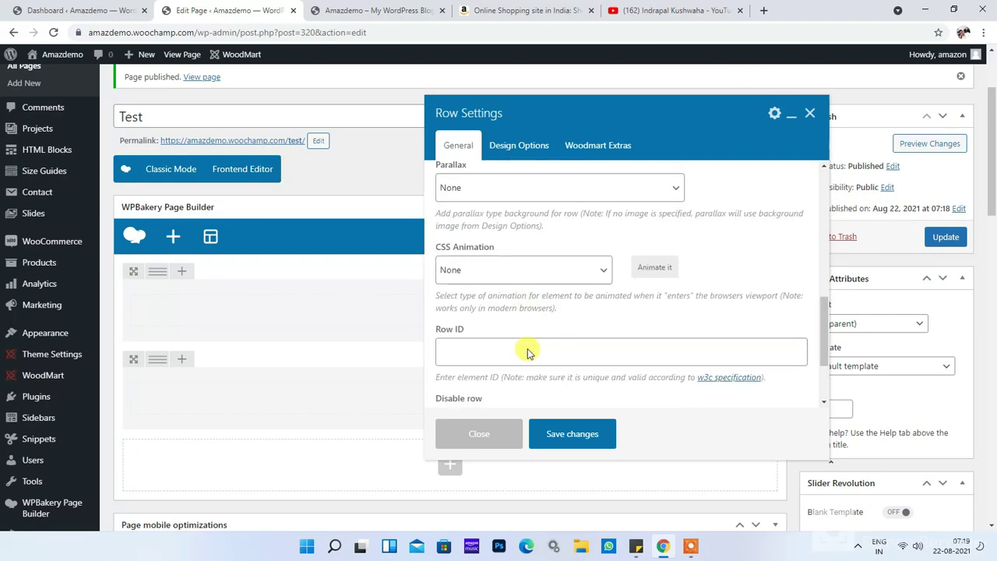
pyautogui.click(491, 242)
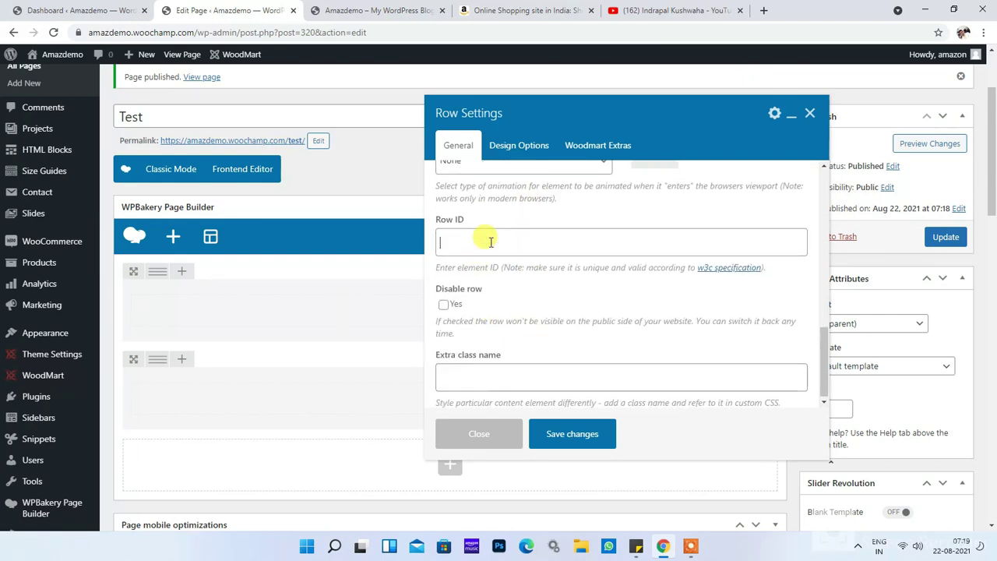
pyautogui.click(498, 428)
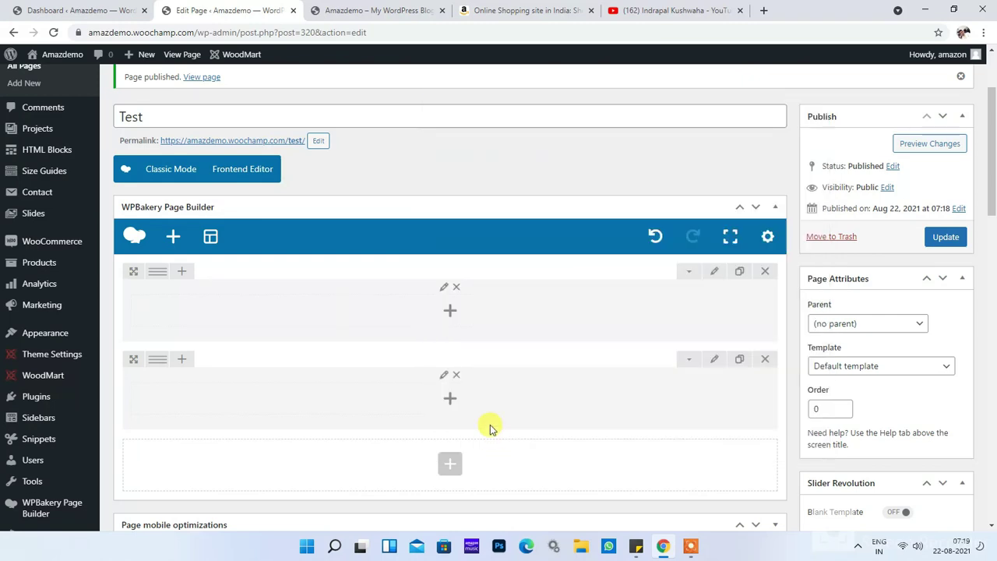
pyautogui.click(444, 292)
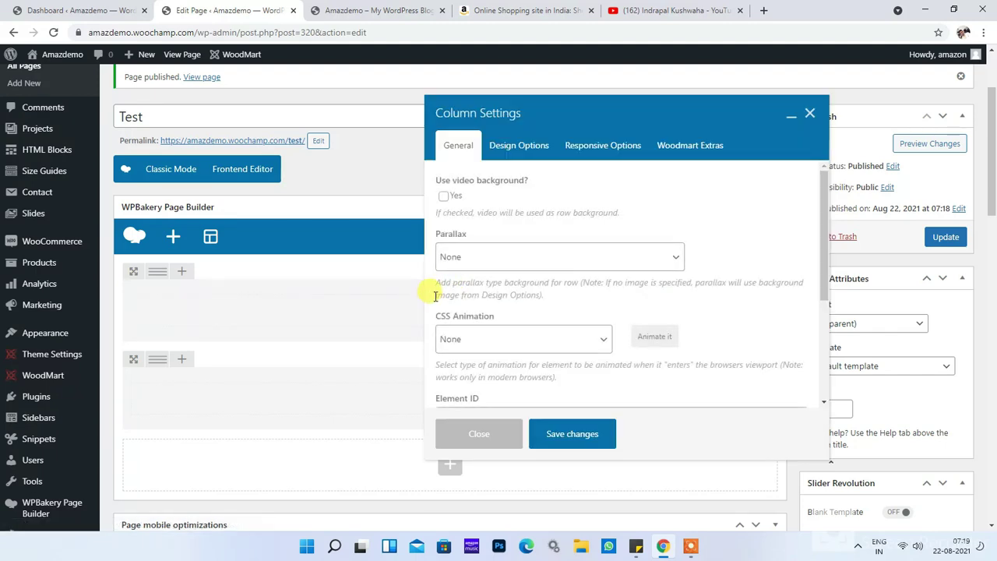
pyautogui.scroll(-2, 467, 284)
pyautogui.click(511, 294)
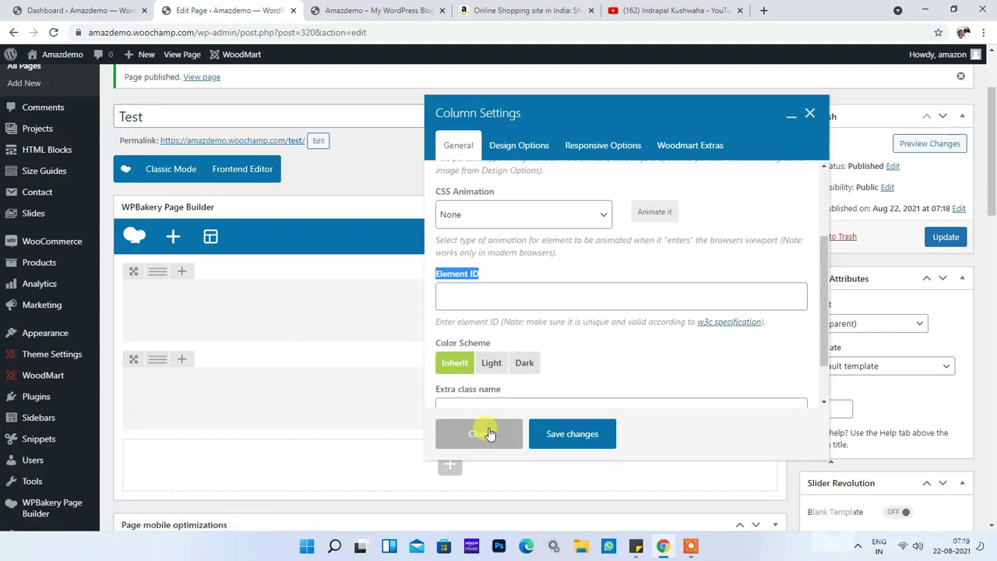
pyautogui.click(485, 430)
# Step: Set the first row's Row ID to for-logged-in-users and save
pyautogui.click(713, 271)
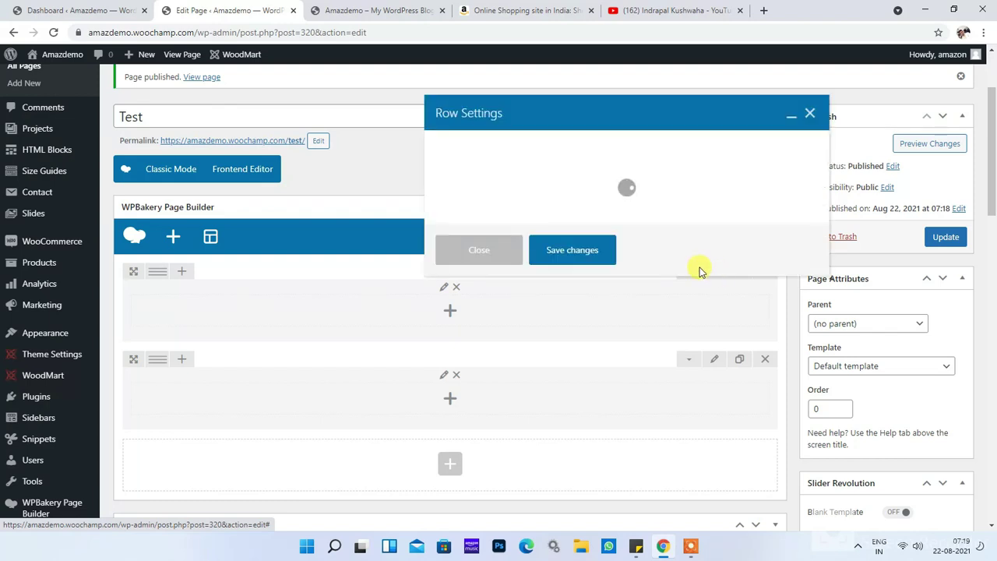
pyautogui.scroll(-2, 535, 226)
pyautogui.scroll(-7, 514, 273)
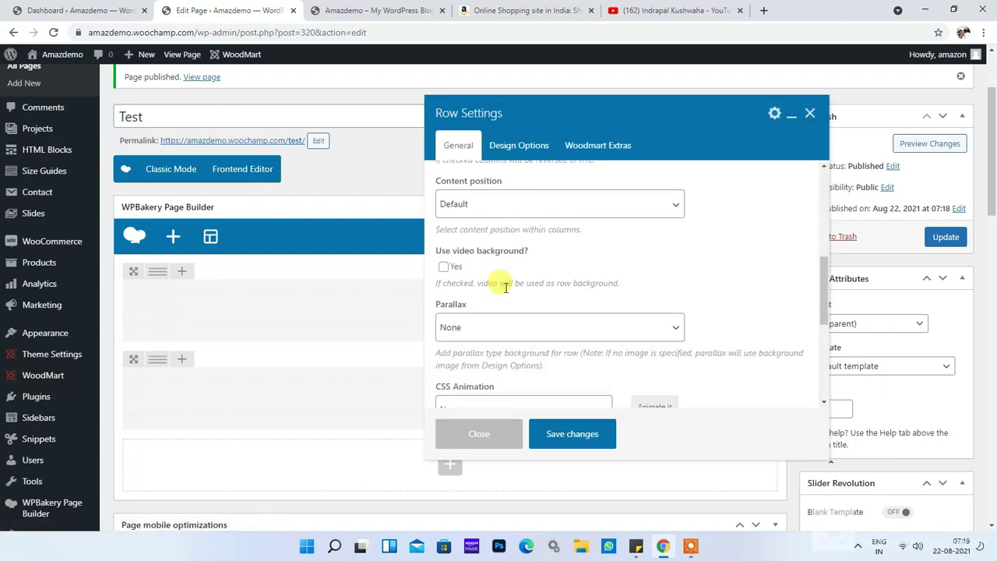
pyautogui.click(486, 309)
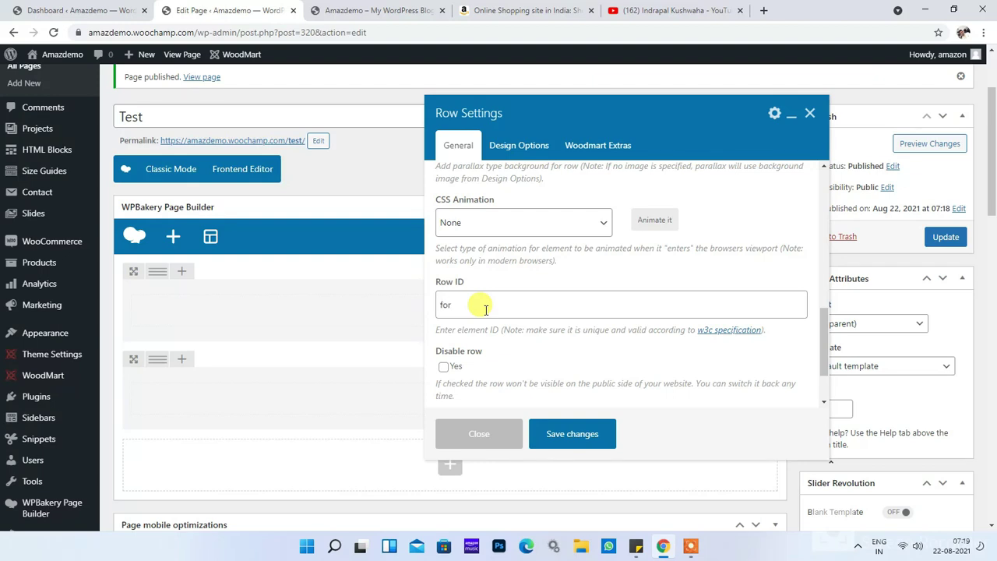
pyautogui.write('for-logged-in-users')
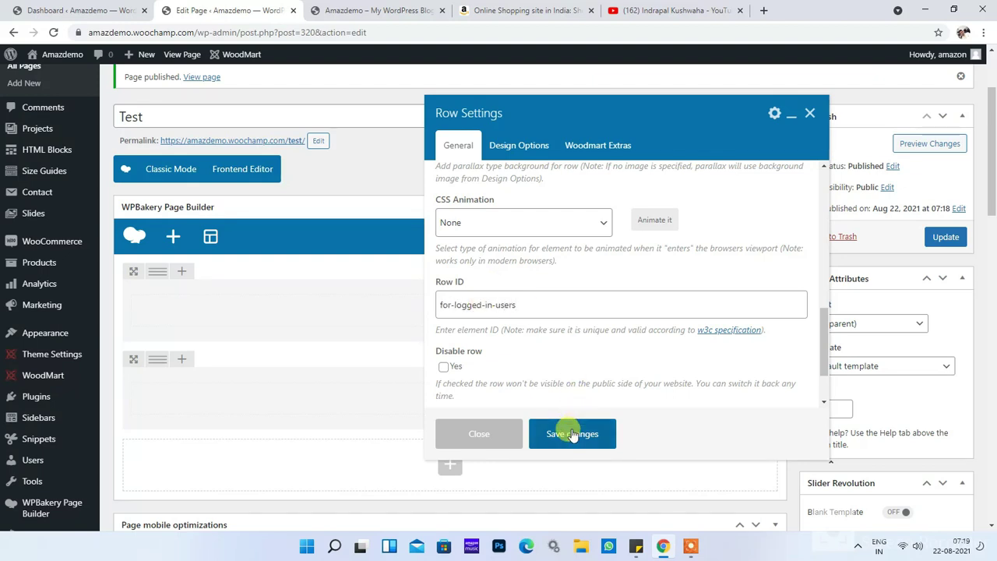
pyautogui.click(573, 434)
# Step: Set the second row's Row ID to for-non-logged-in-users, then add a third empty row
pyautogui.click(713, 359)
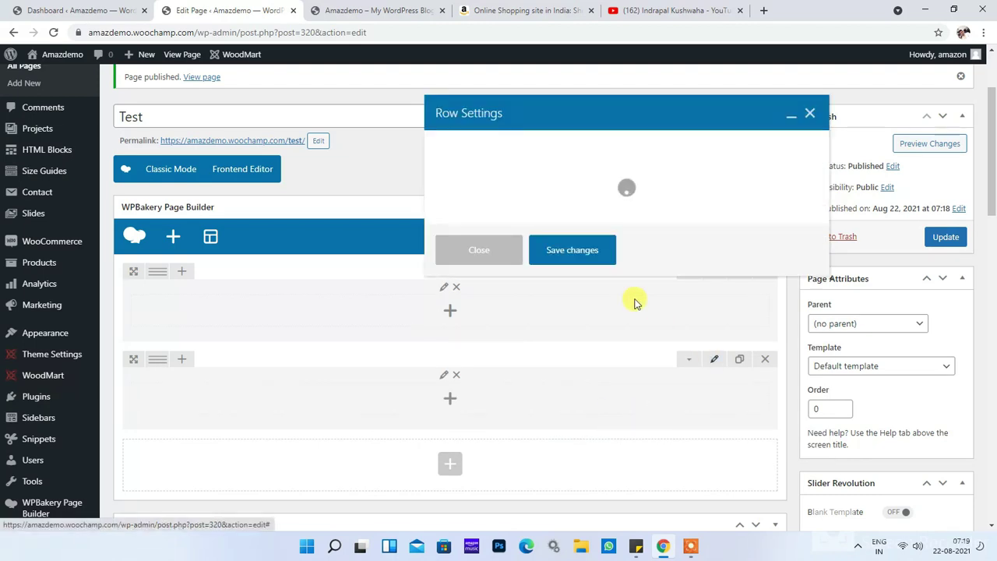
pyautogui.scroll(-5, 510, 296)
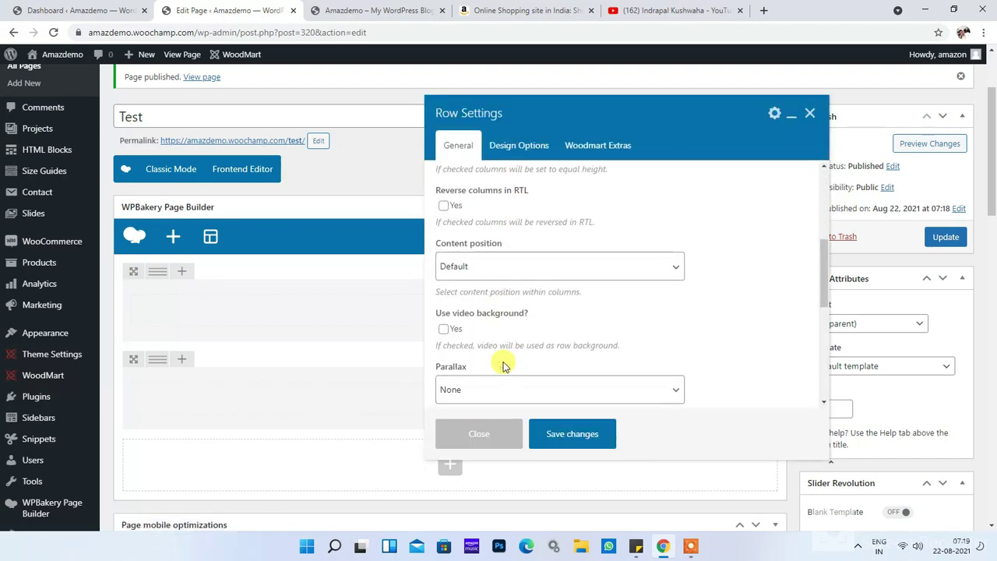
pyautogui.scroll(-3, 498, 362)
pyautogui.click(485, 302)
pyautogui.write('for-non-logged-in-users')
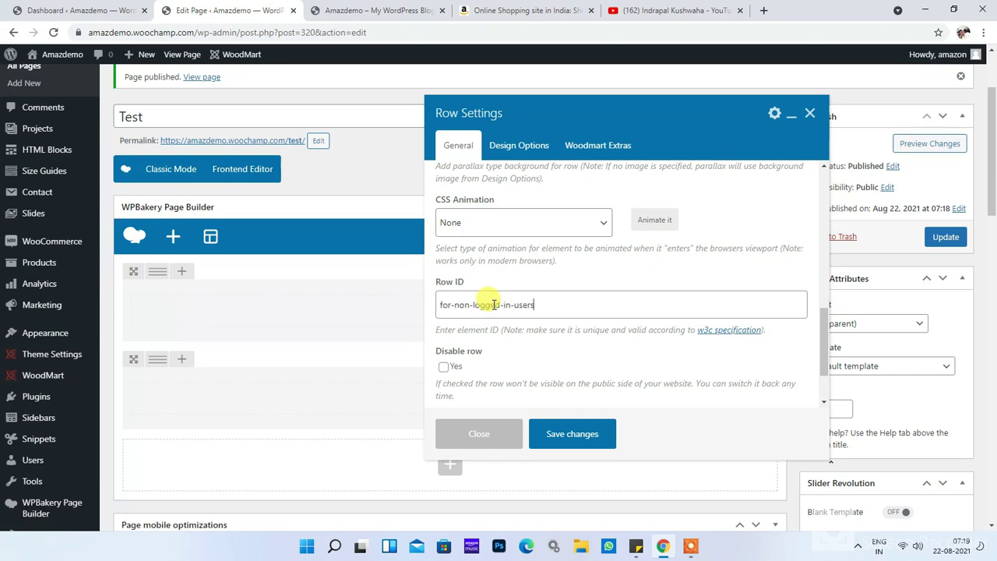
pyautogui.click(582, 432)
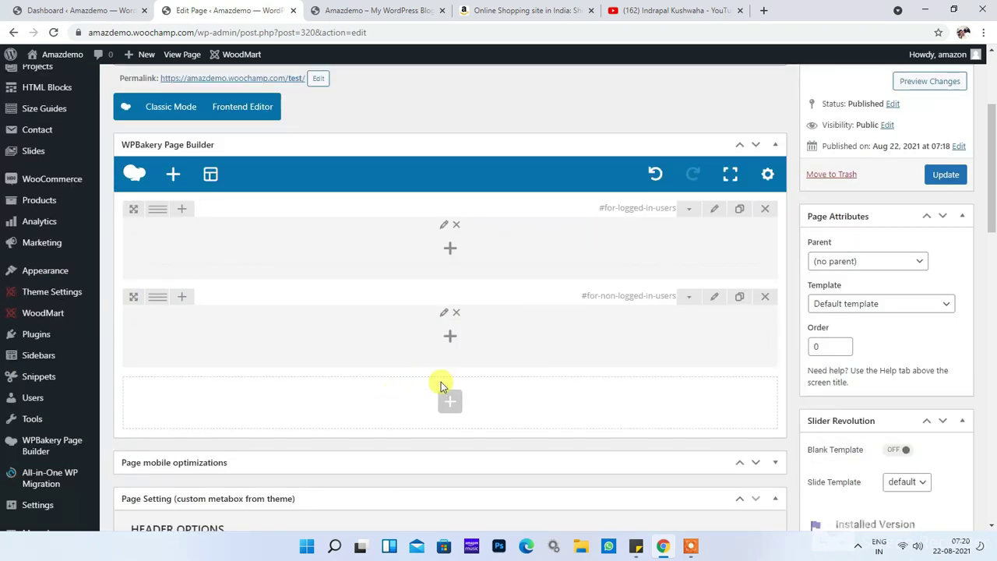
pyautogui.click(448, 400)
pyautogui.click(290, 176)
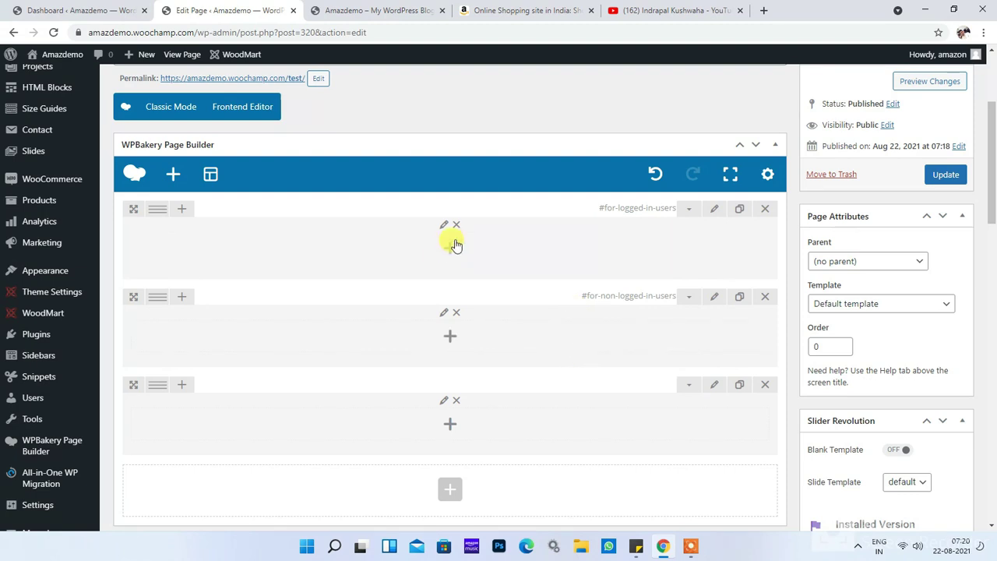
# Step: Add a Section title 'I am logged in users' to the first row
pyautogui.click(451, 249)
pyautogui.click(771, 92)
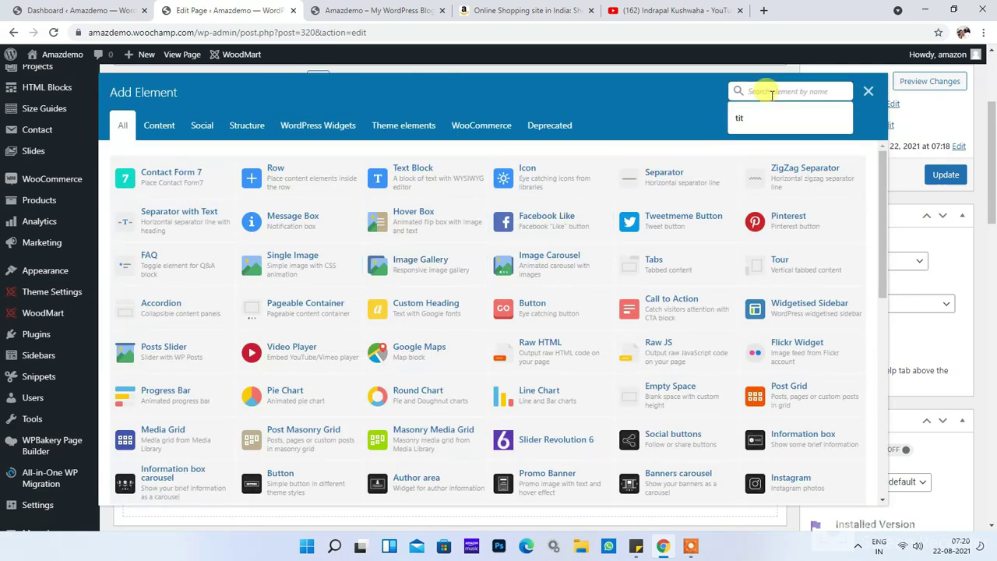
pyautogui.write('title')
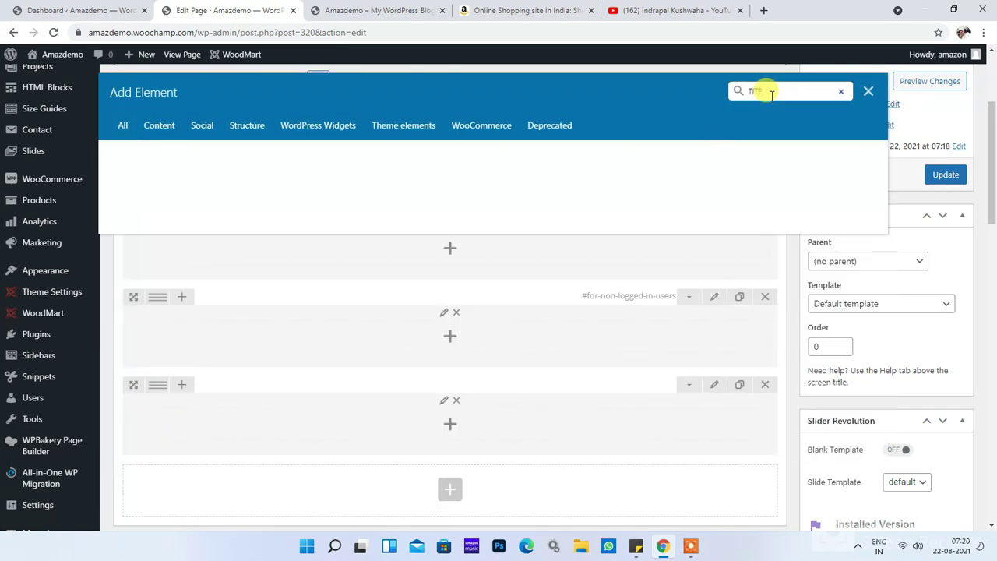
pyautogui.press('BackSpace')
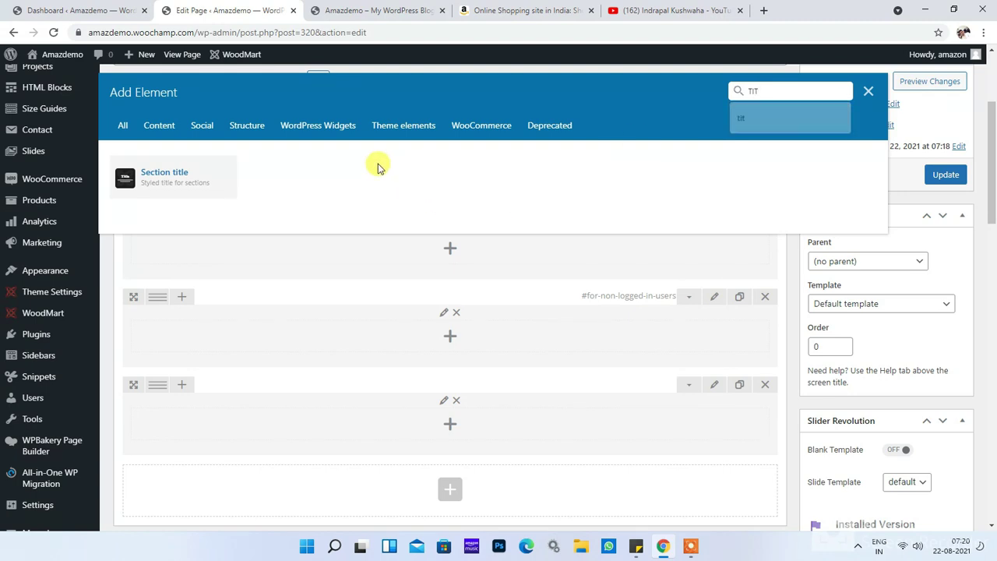
pyautogui.click(195, 180)
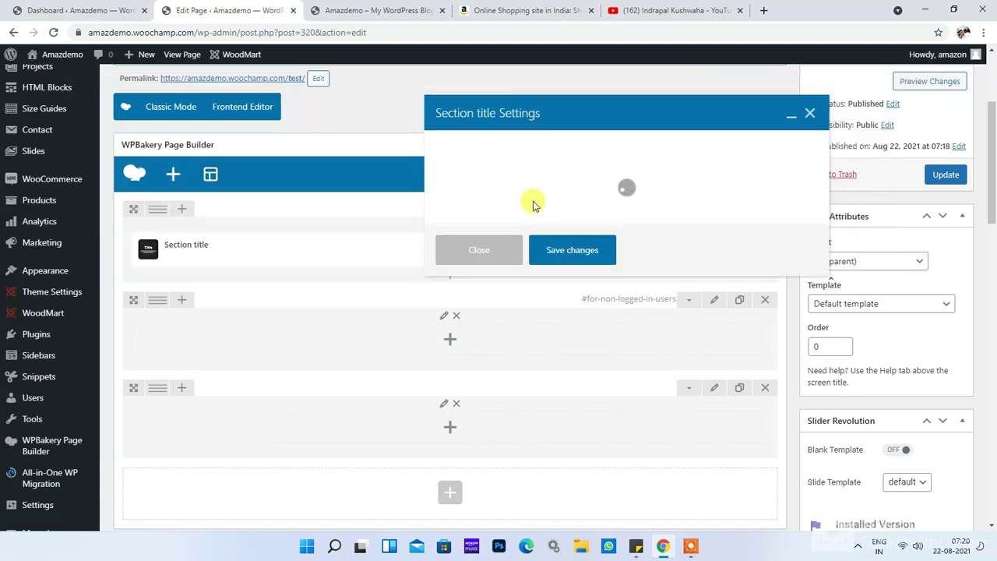
pyautogui.click(524, 229)
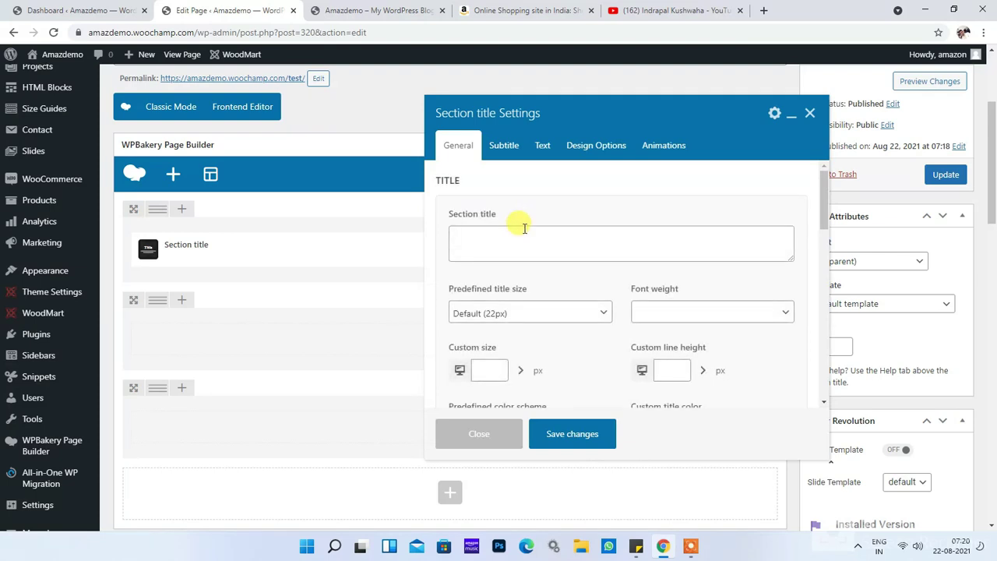
pyautogui.write('I am logged in users')
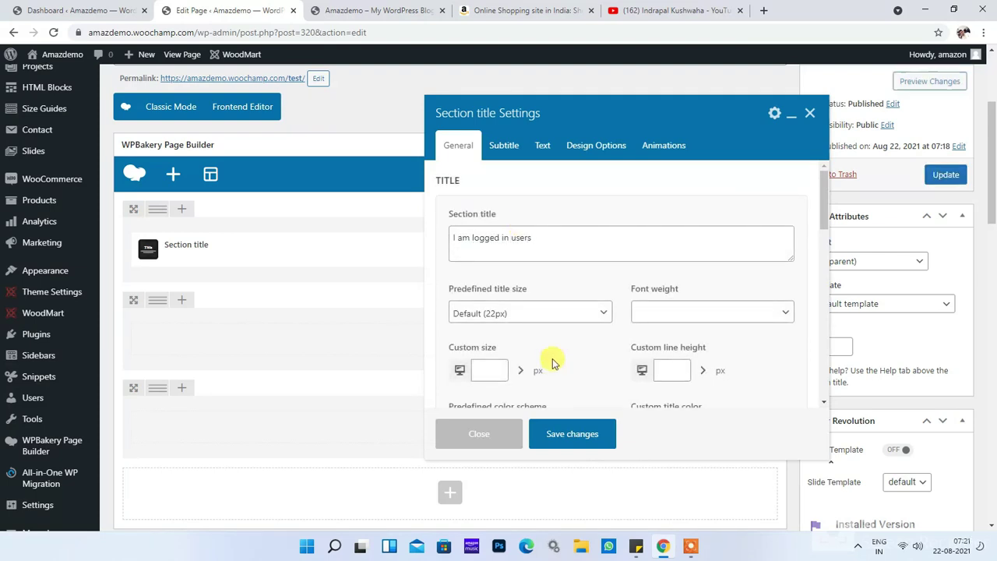
pyautogui.click(592, 436)
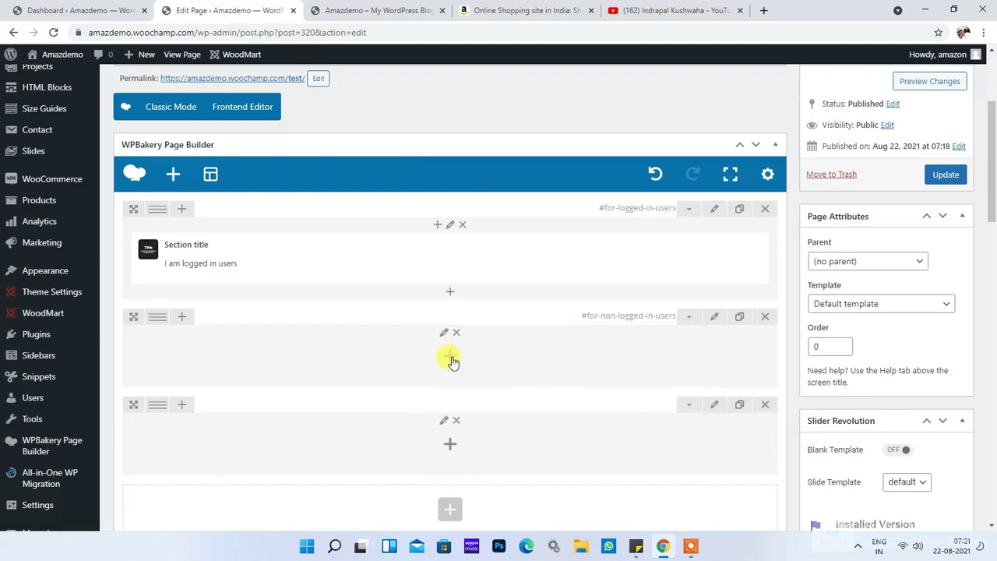
# Step: Add a Section title 'I am guest user' to the second row
pyautogui.click(450, 359)
pyautogui.click(802, 91)
pyautogui.write('t')
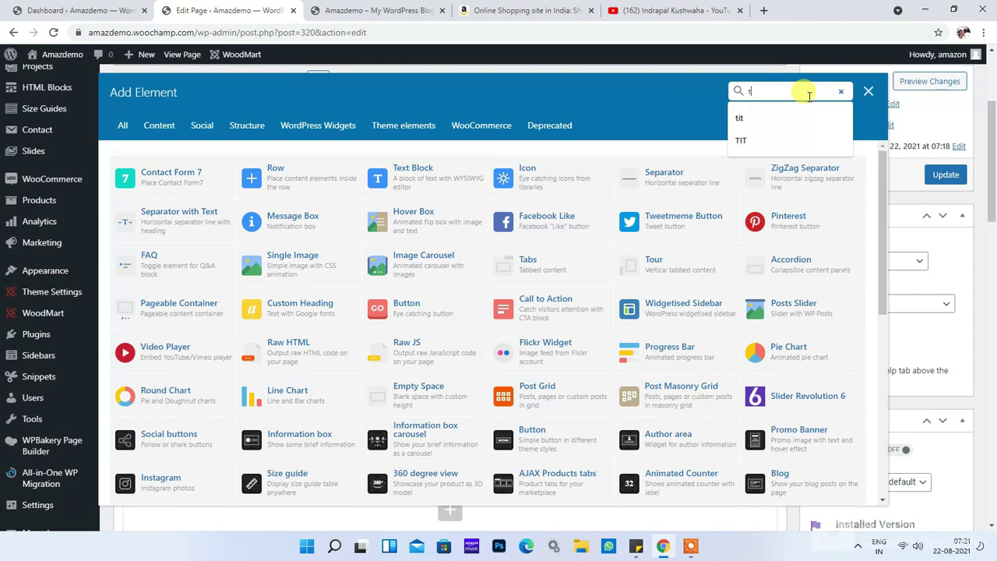
pyautogui.write('it')
pyautogui.click(148, 173)
pyautogui.click(549, 237)
pyautogui.write('I am guest u')
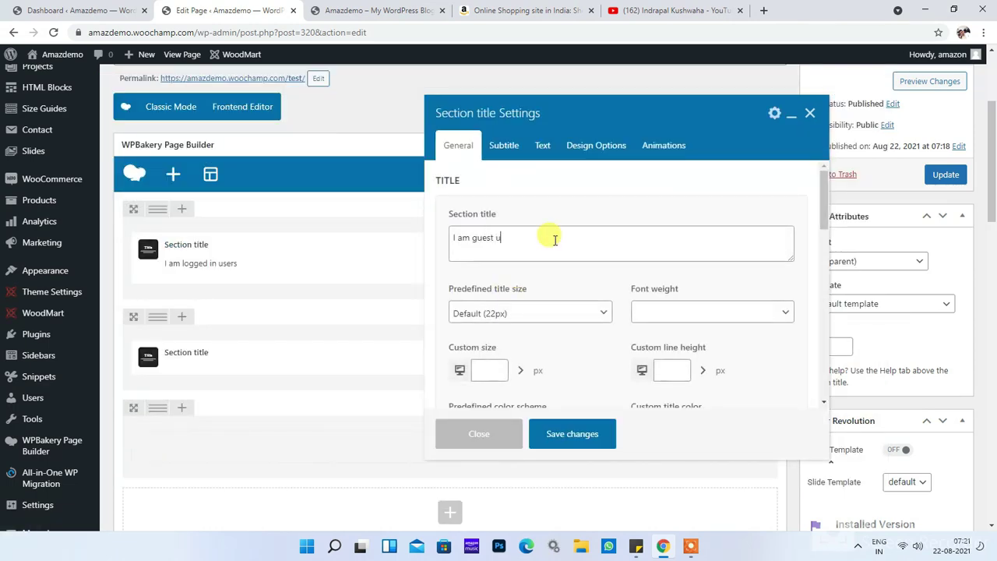
pyautogui.write('ser')
pyautogui.click(571, 434)
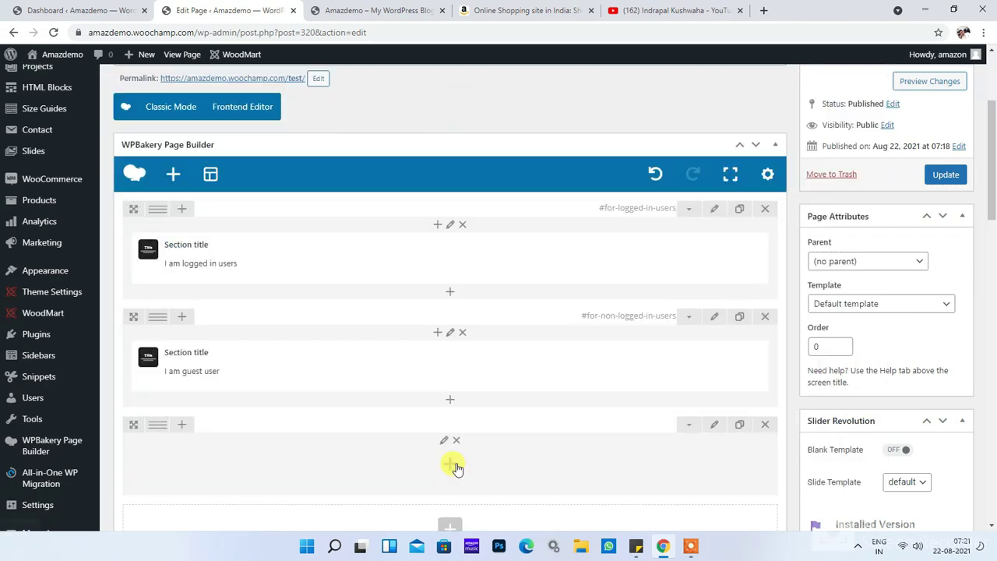
# Step: Add a Section title 'visible for all' to the third row and update the page
pyautogui.click(450, 464)
pyautogui.click(757, 92)
pyautogui.write('t')
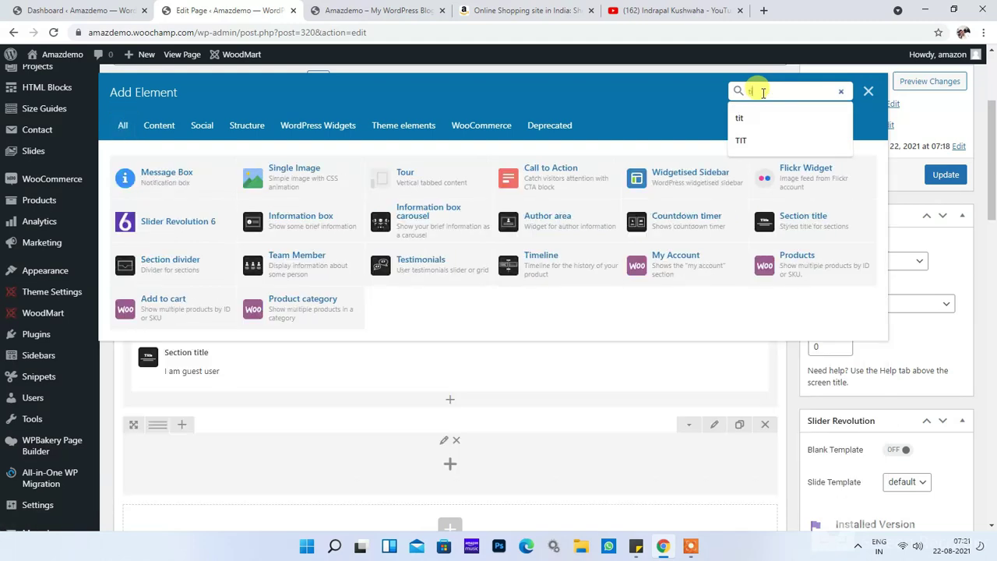
pyautogui.write('it')
pyautogui.click(164, 176)
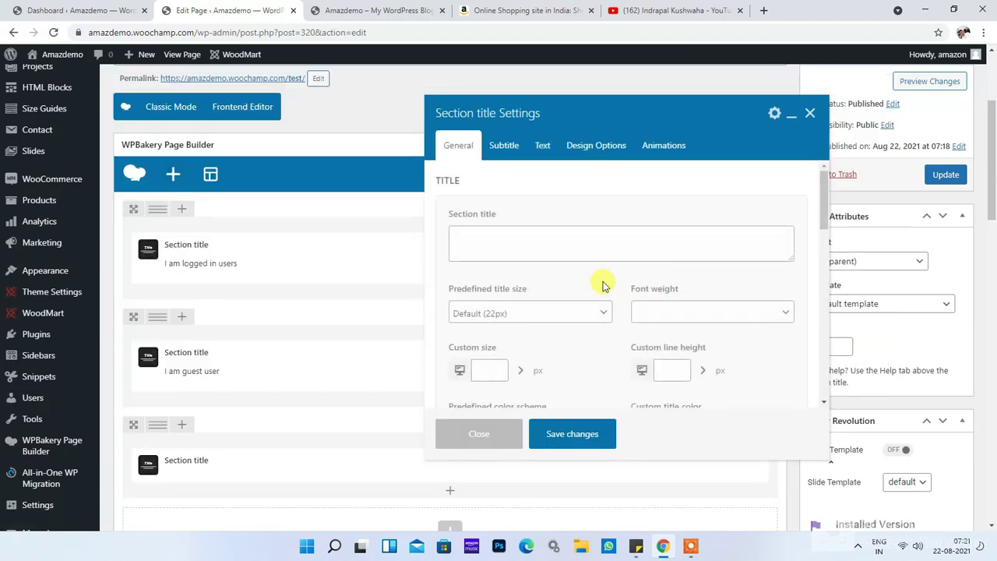
pyautogui.click(536, 235)
pyautogui.write('visible ')
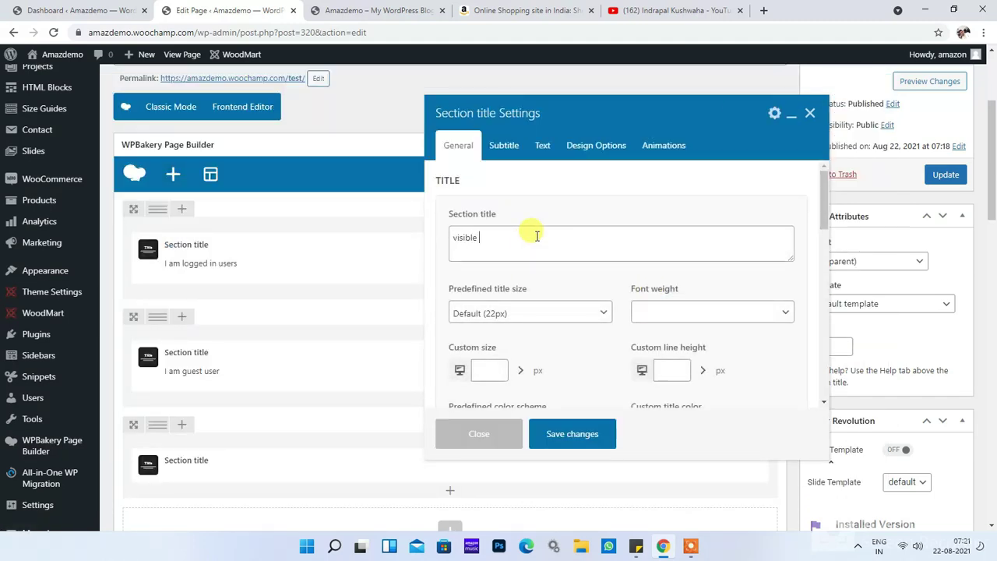
pyautogui.write('for all')
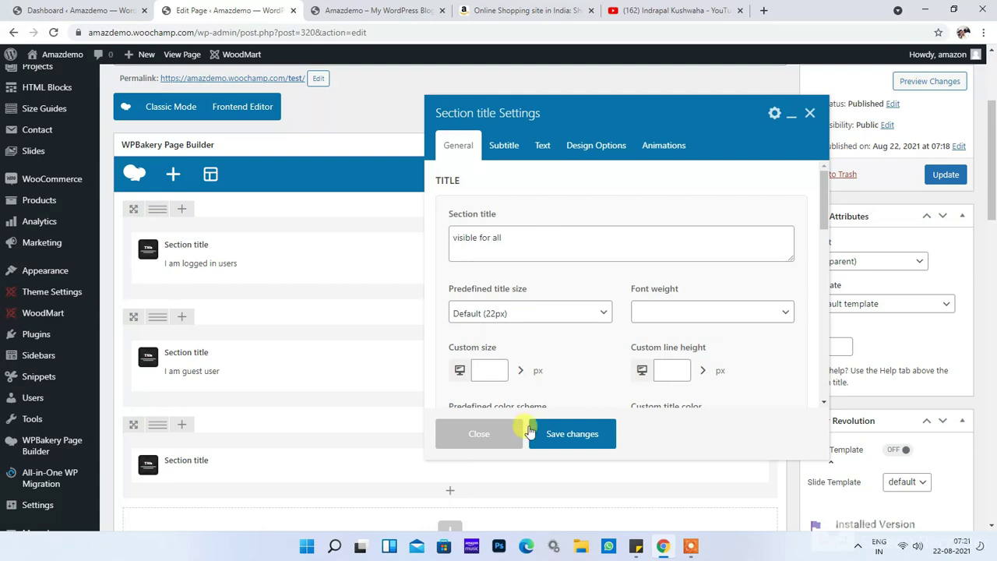
pyautogui.click(533, 432)
pyautogui.click(950, 178)
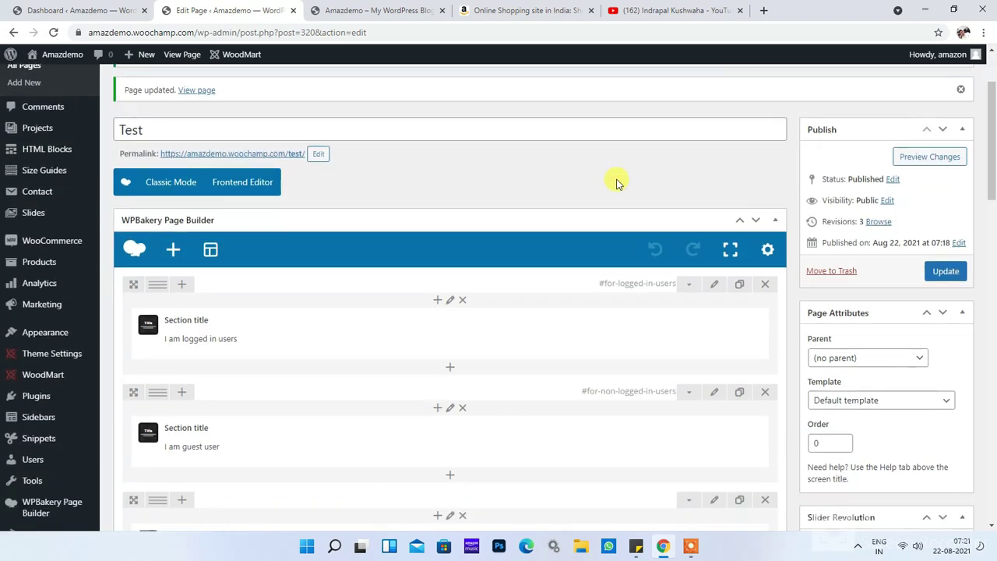
# Step: View the live Test page in a new tab showing all three titles, then return to Edit Page
pyautogui.scroll(1, 636, 199)
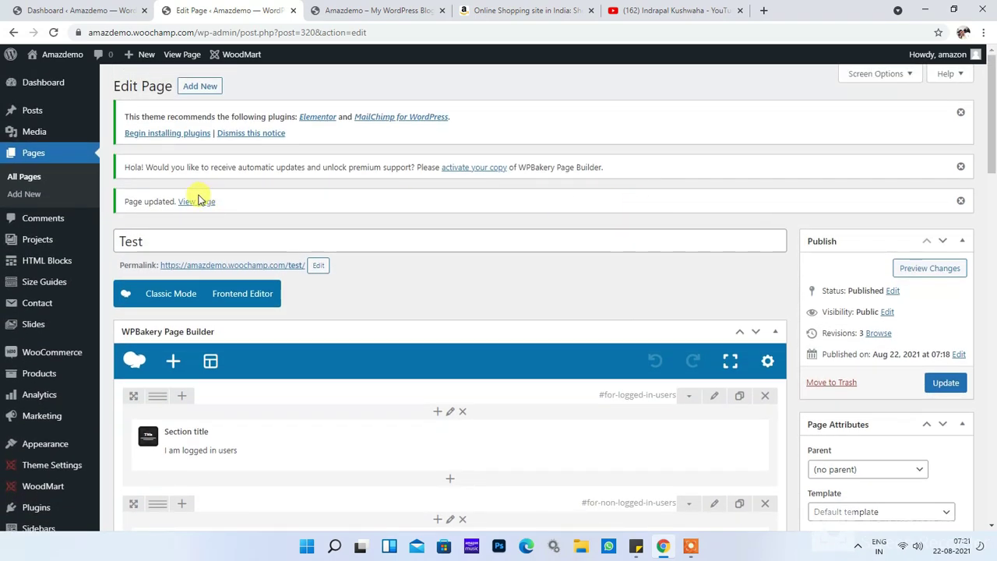
pyautogui.rightClick(199, 201)
pyautogui.click(249, 211)
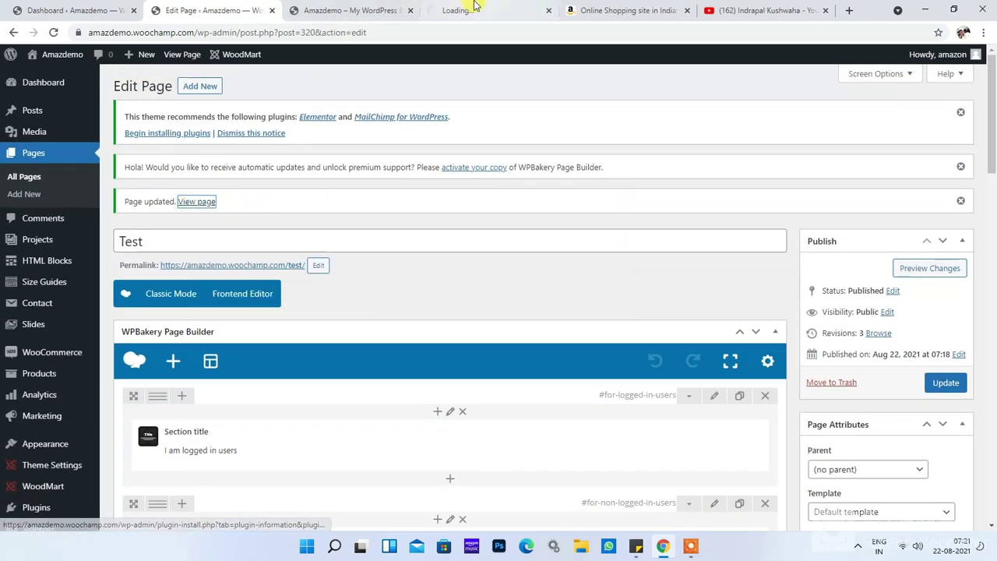
pyautogui.click(472, 9)
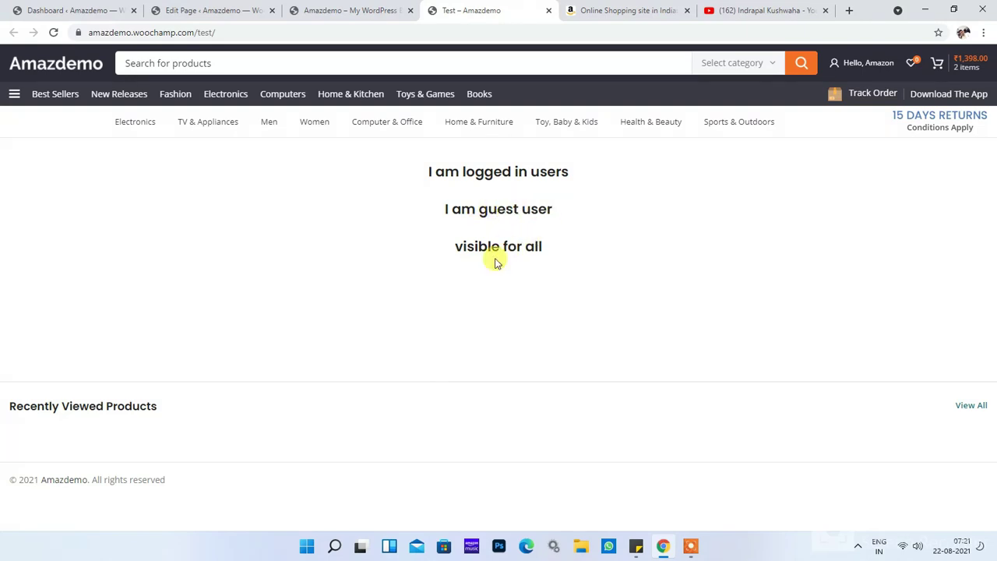
pyautogui.click(351, 9)
pyautogui.click(212, 10)
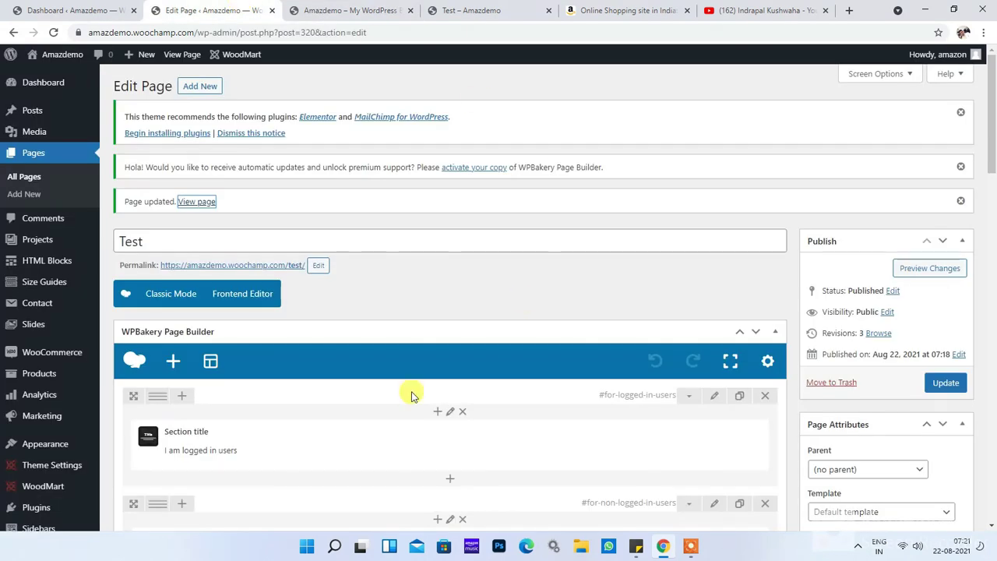
# Step: Give the logged-in row's column a 1px solid red border and save it
pyautogui.scroll(-2, 477, 340)
pyautogui.click(449, 288)
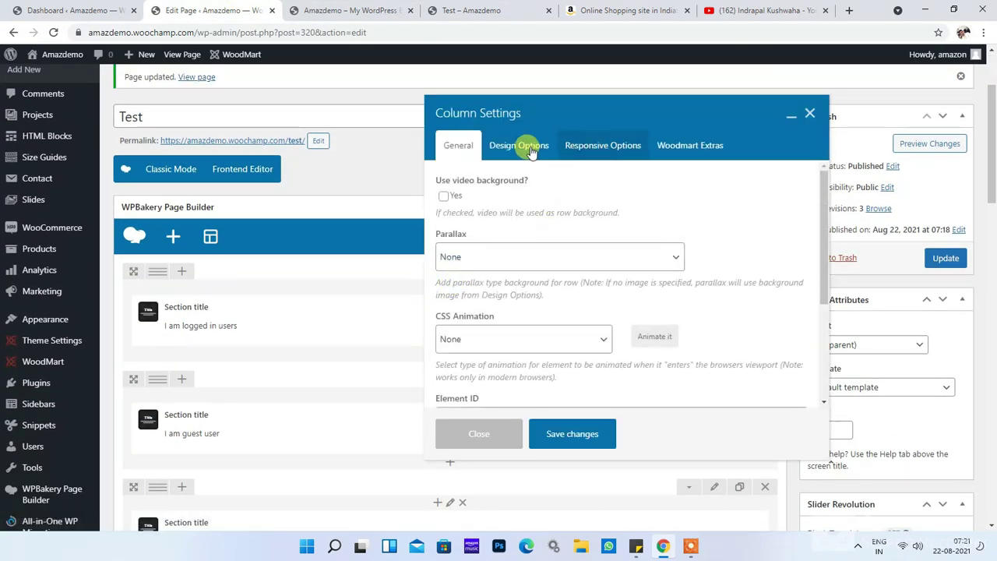
pyautogui.click(518, 146)
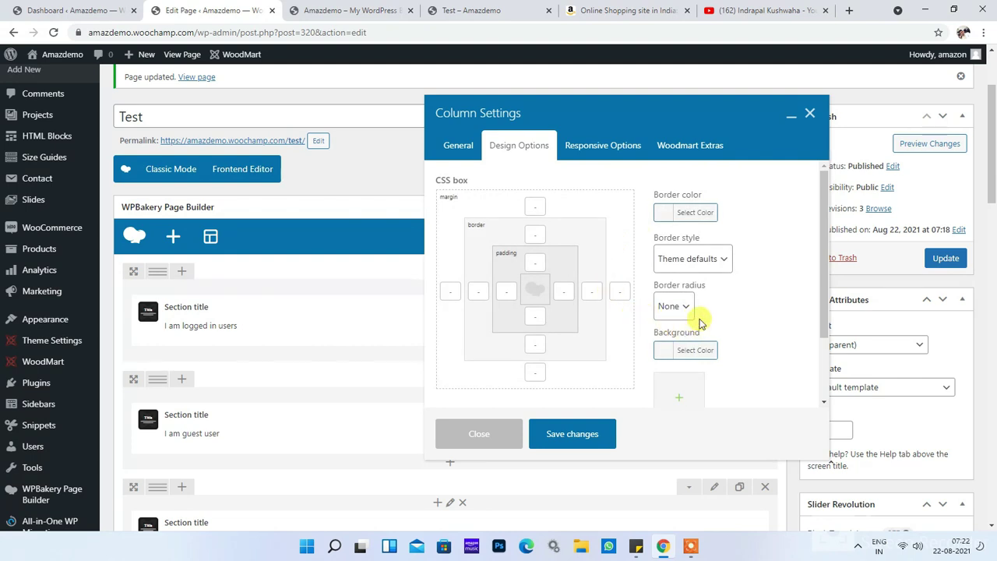
pyautogui.click(694, 223)
pyautogui.click(670, 373)
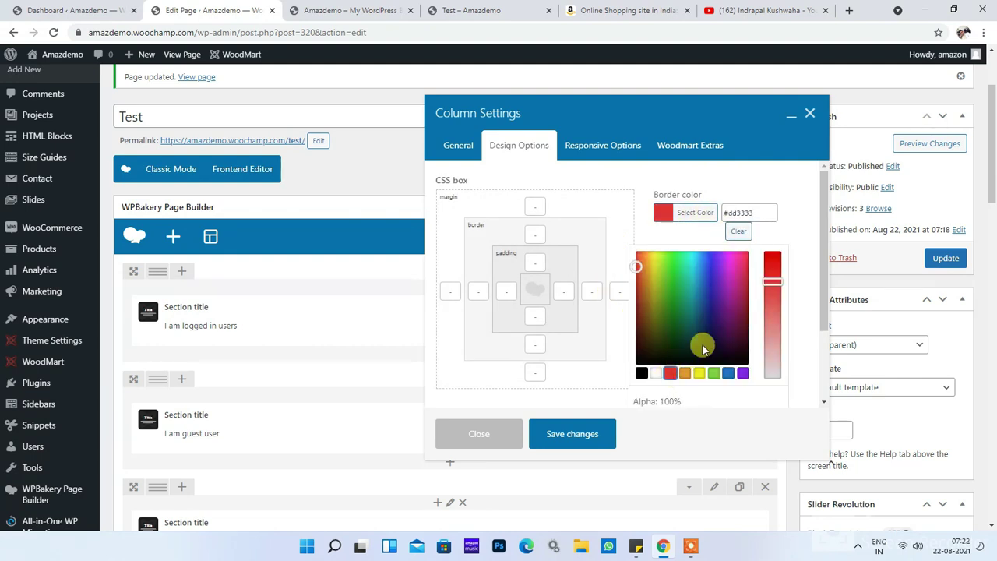
pyautogui.click(795, 223)
pyautogui.click(692, 259)
pyautogui.click(675, 290)
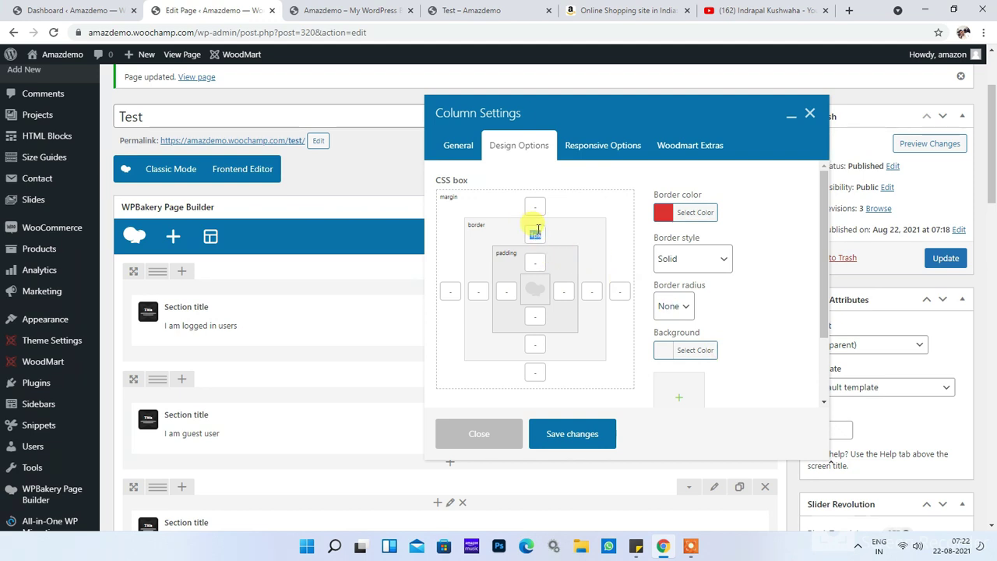
pyautogui.click(535, 344)
pyautogui.write('1px')
pyautogui.click(589, 291)
pyautogui.write('1px')
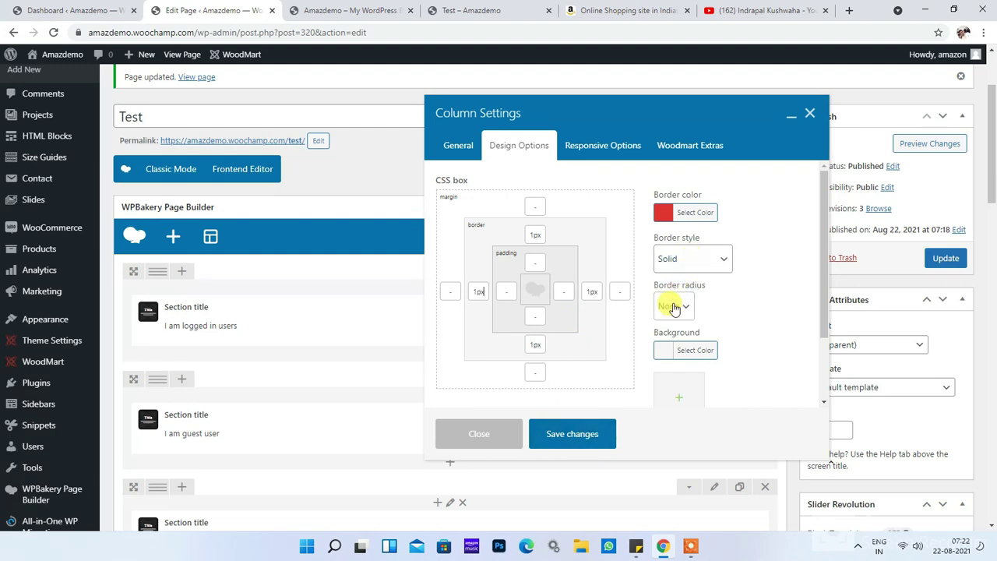
pyautogui.click(574, 433)
# Step: Give the guest row's column a 1px solid green border and save it
pyautogui.scroll(-3, 486, 345)
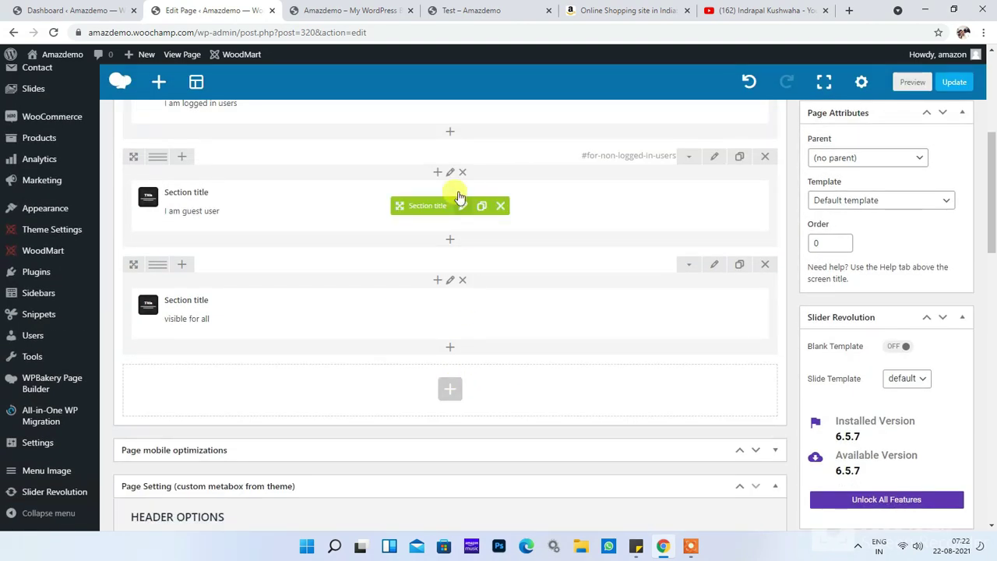
pyautogui.click(451, 172)
pyautogui.click(520, 148)
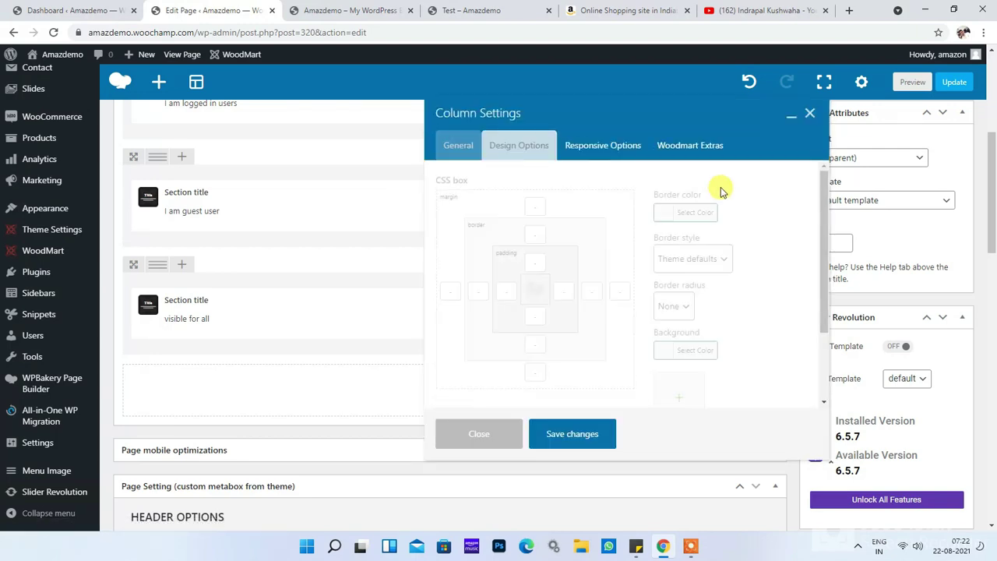
pyautogui.click(693, 216)
pyautogui.scroll(-3, 728, 249)
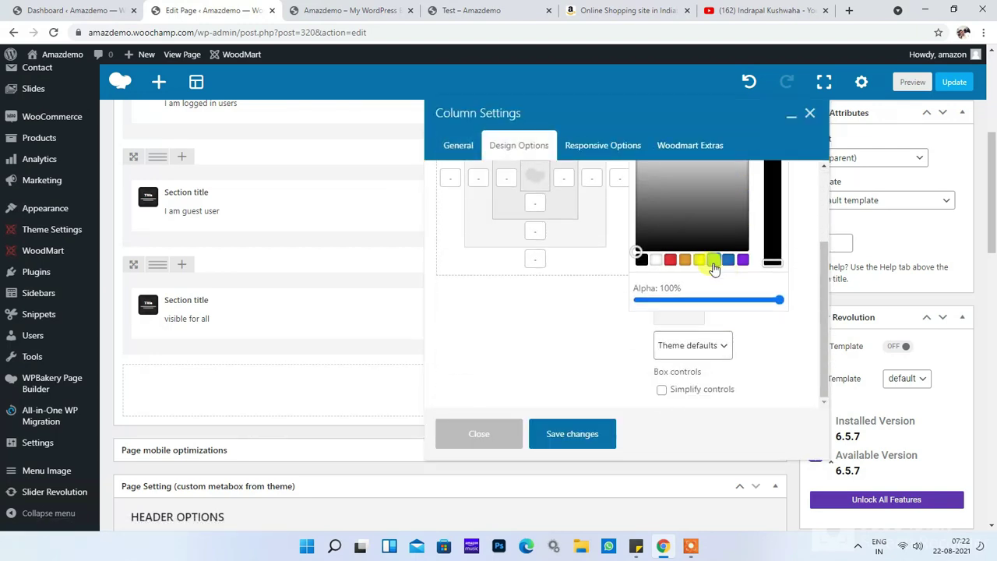
pyautogui.click(713, 260)
pyautogui.scroll(2, 643, 340)
pyautogui.scroll(1, 643, 340)
pyautogui.click(723, 301)
pyautogui.click(712, 263)
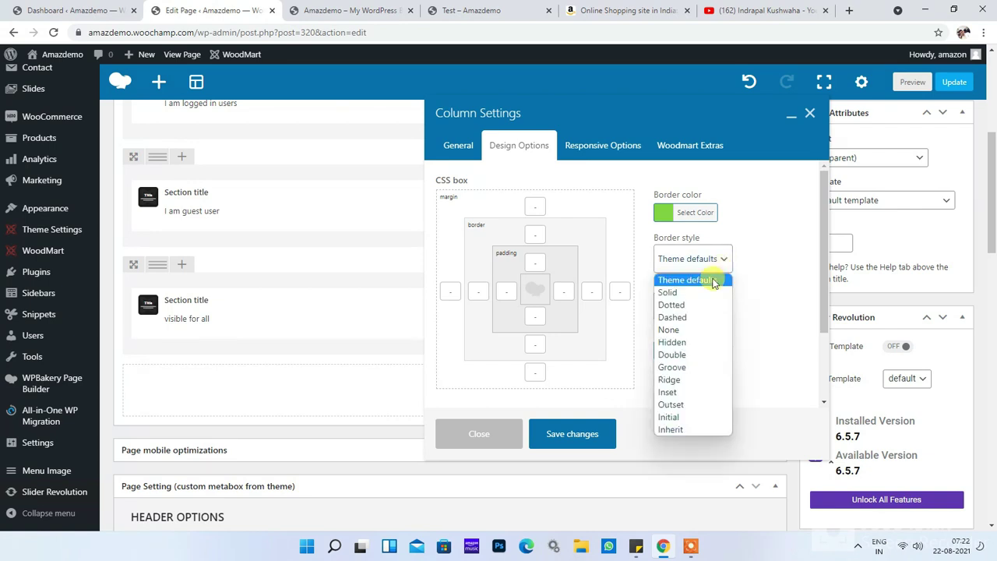
pyautogui.click(684, 293)
pyautogui.click(538, 235)
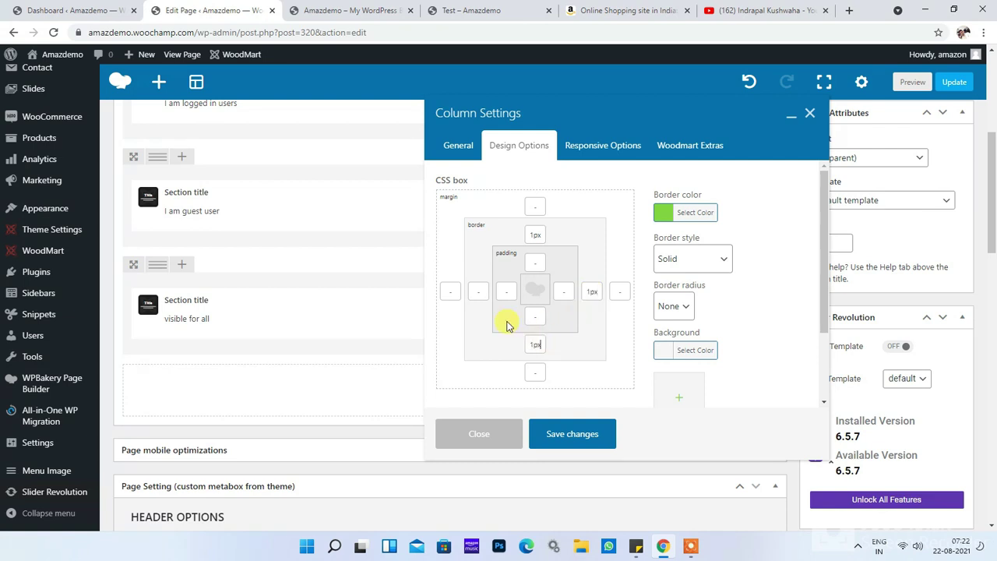
pyautogui.click(583, 433)
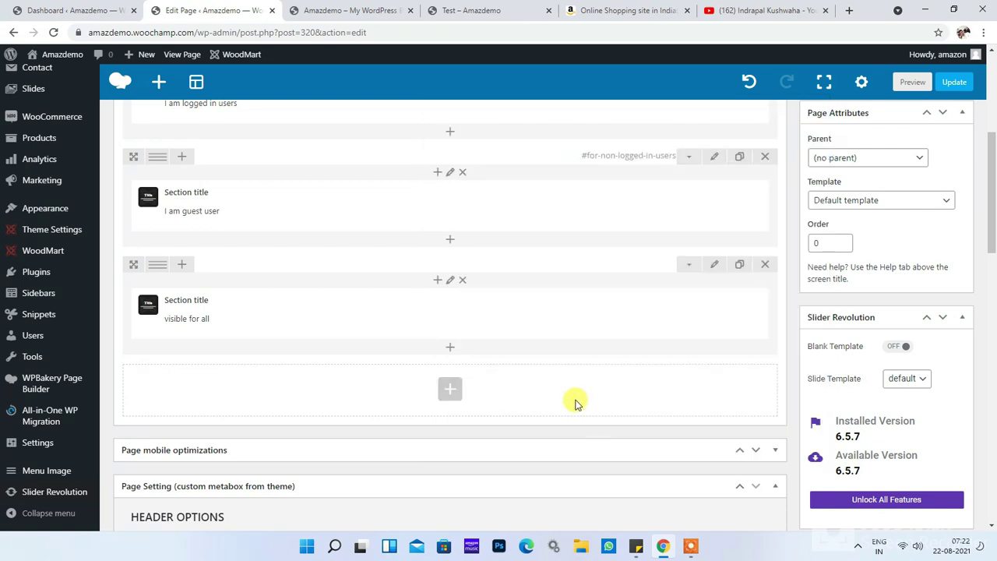
# Step: Update the page with the new borders and view it on the Test page tab, closing the extra site tab
pyautogui.scroll(2, 465, 396)
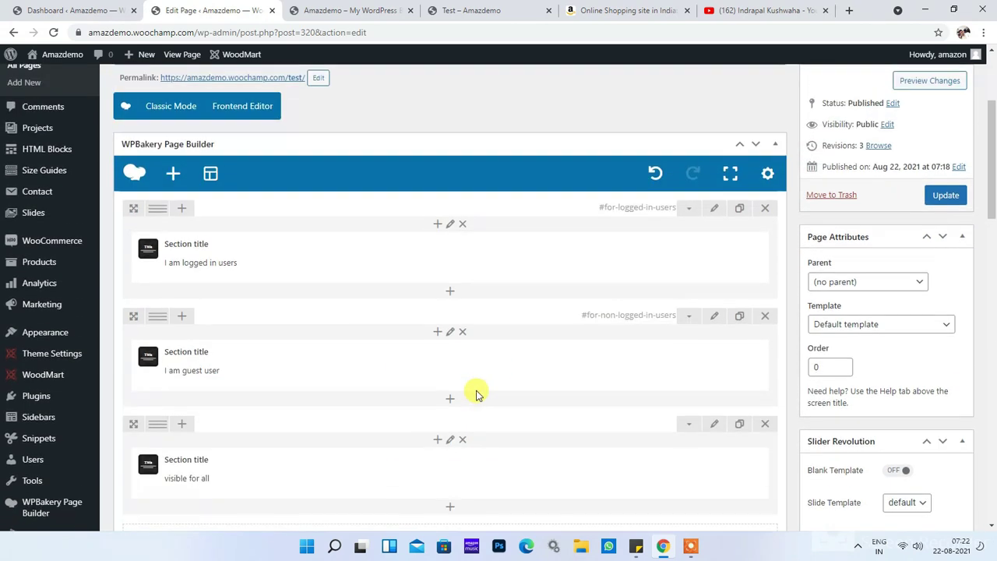
pyautogui.click(945, 196)
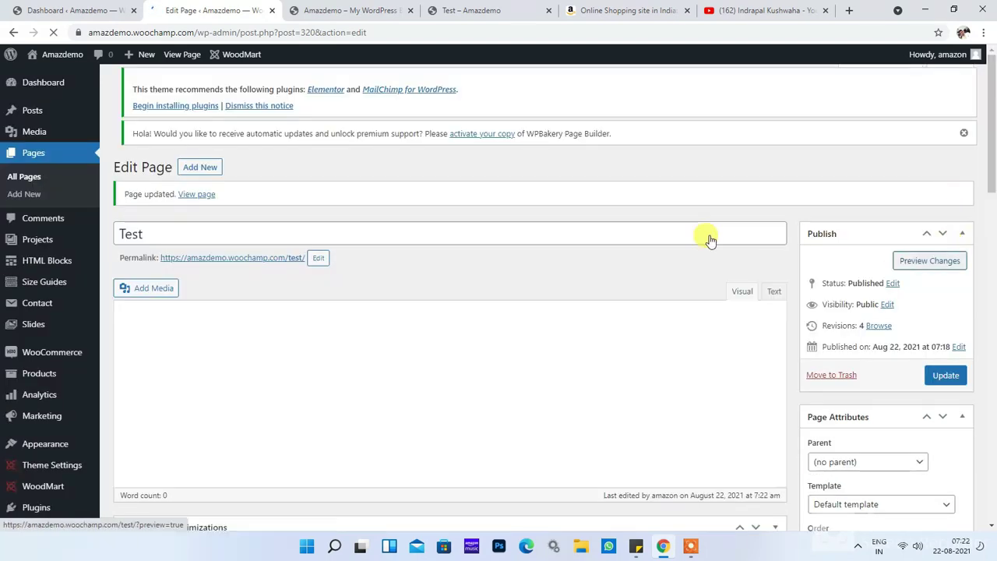
pyautogui.click(378, 10)
pyautogui.click(438, 10)
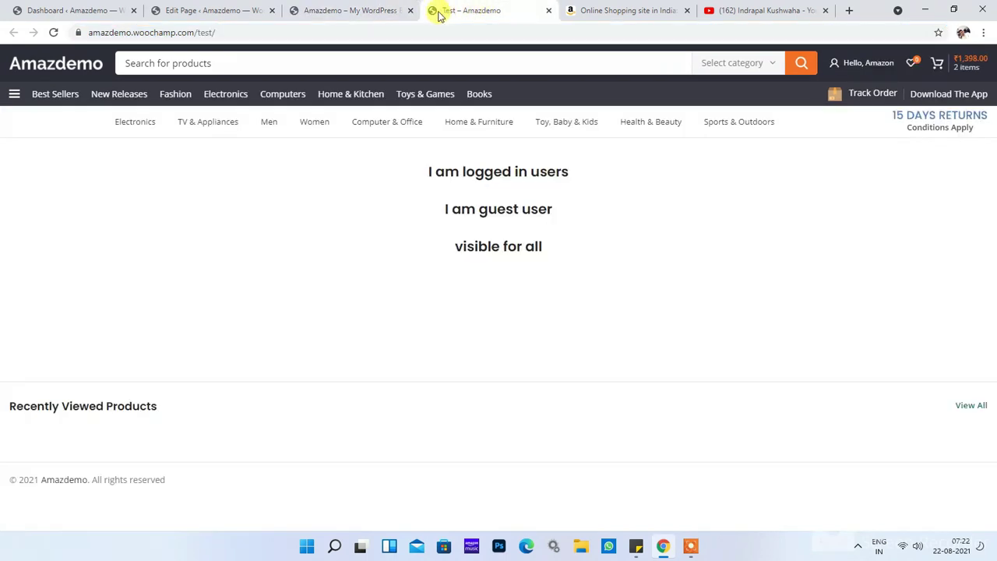
pyautogui.click(410, 10)
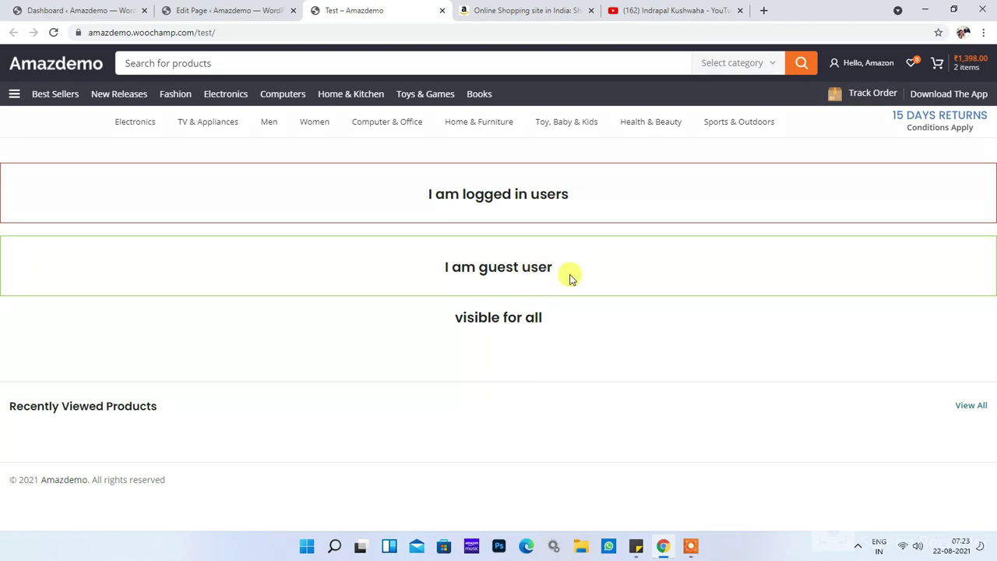
pyautogui.rightClick(370, 255)
# Step: Inspect the guest row in DevTools to get its id for-non-logged-in-users, then start a blank Notepad document
pyautogui.click(421, 417)
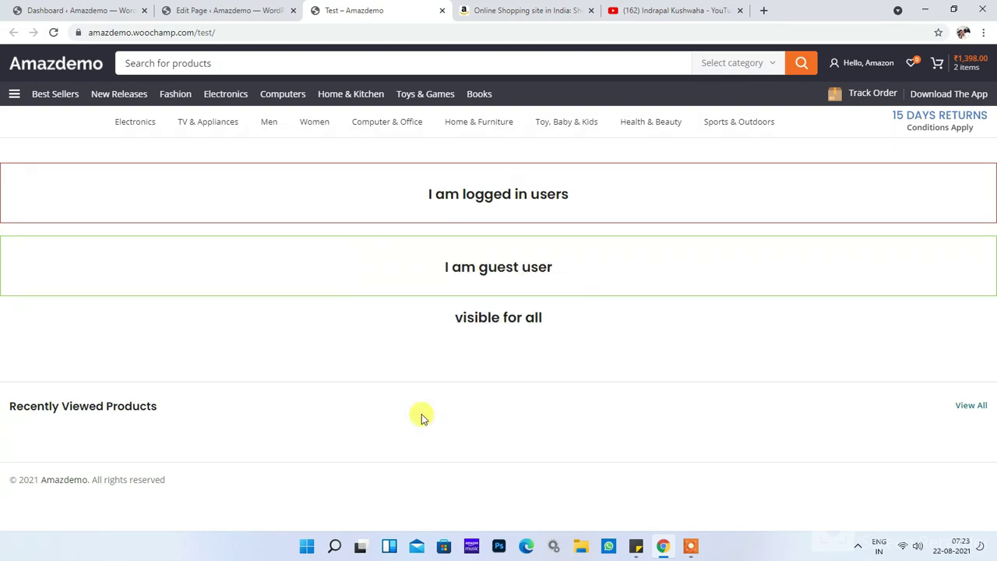
pyautogui.click(28, 378)
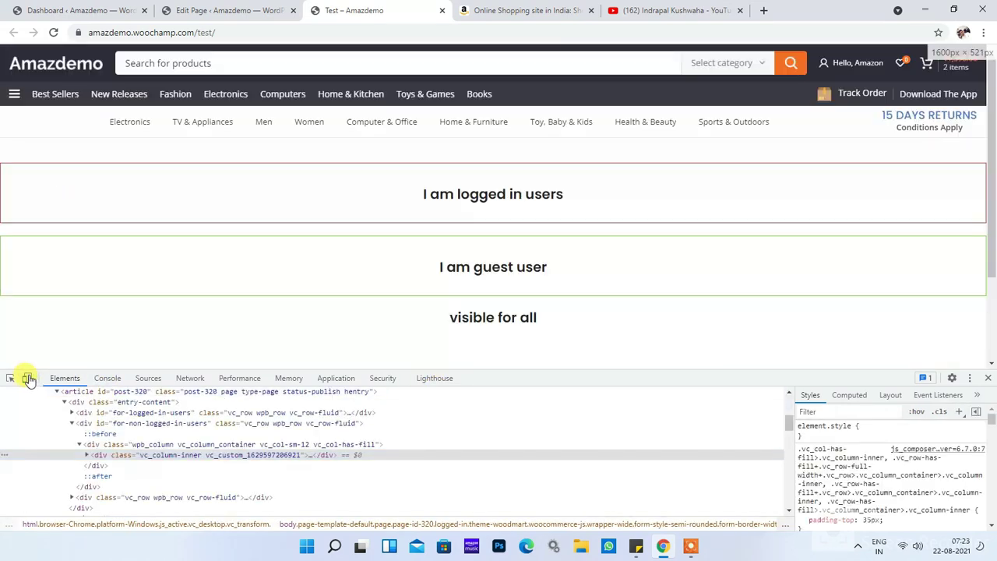
pyautogui.click(11, 378)
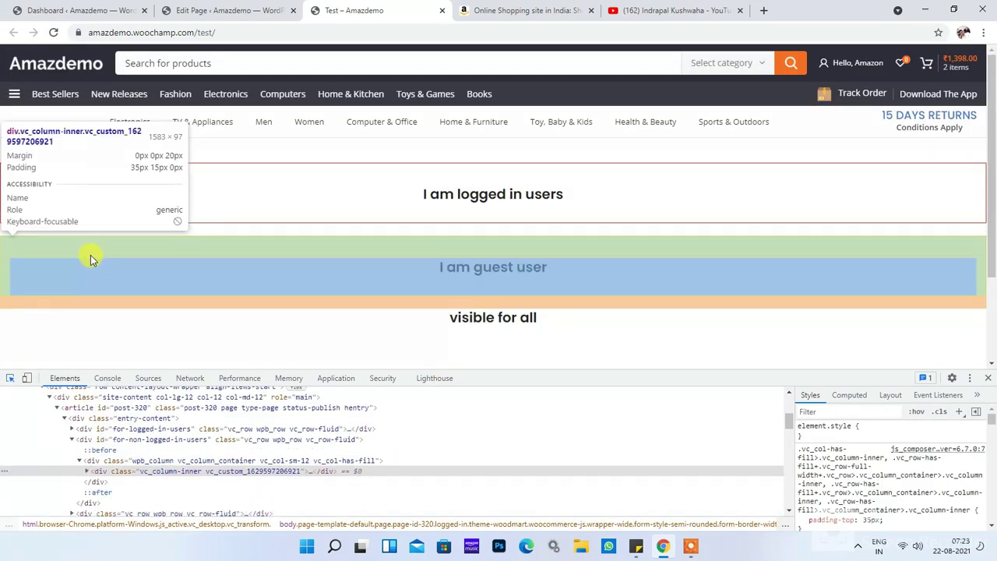
pyautogui.click(154, 442)
pyautogui.doubleClick(154, 441)
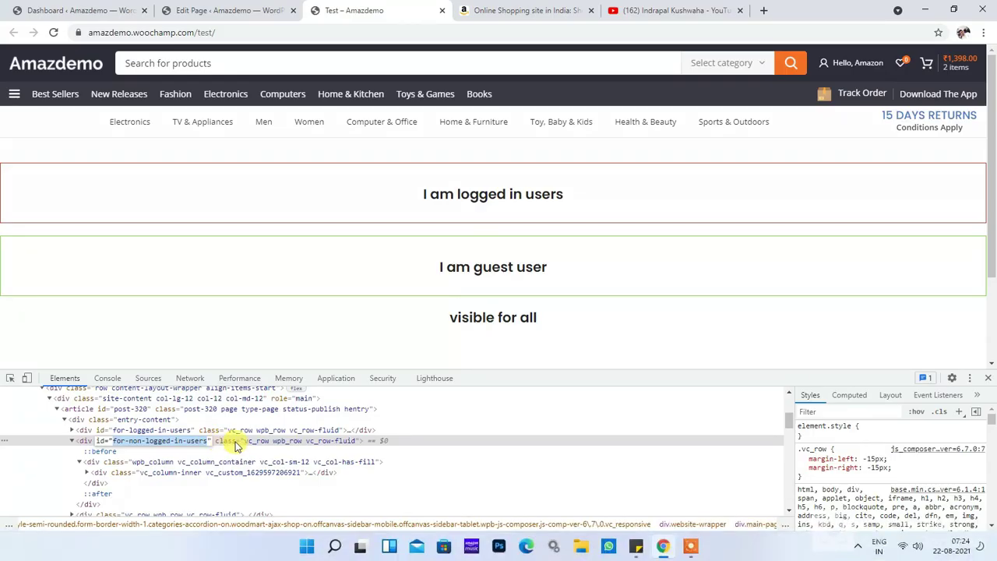
pyautogui.click(429, 397)
pyautogui.click(327, 547)
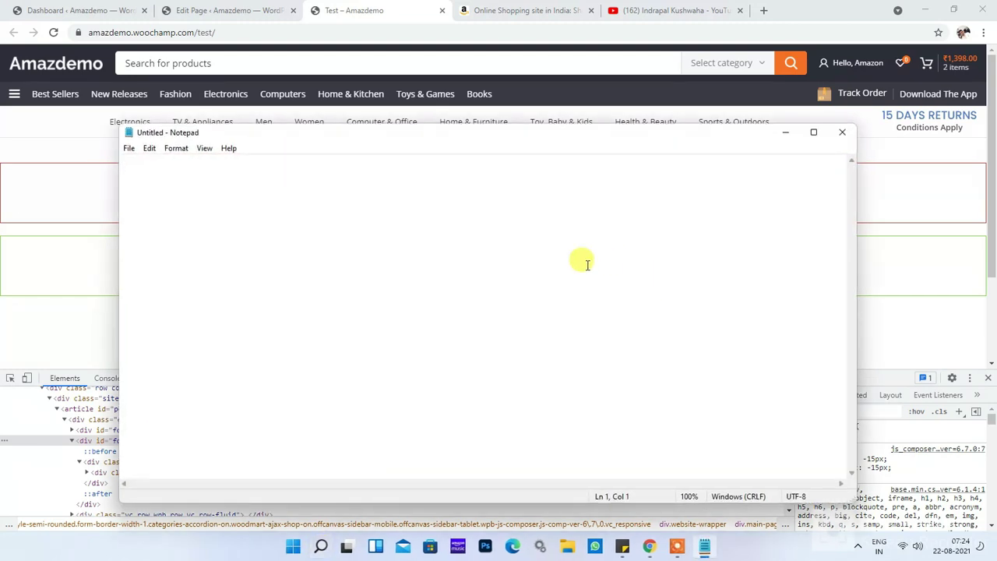
# Step: Note #for-non-logged-in-users in Notepad, then select the body element's logged-in class in DevTools
pyautogui.write('#')
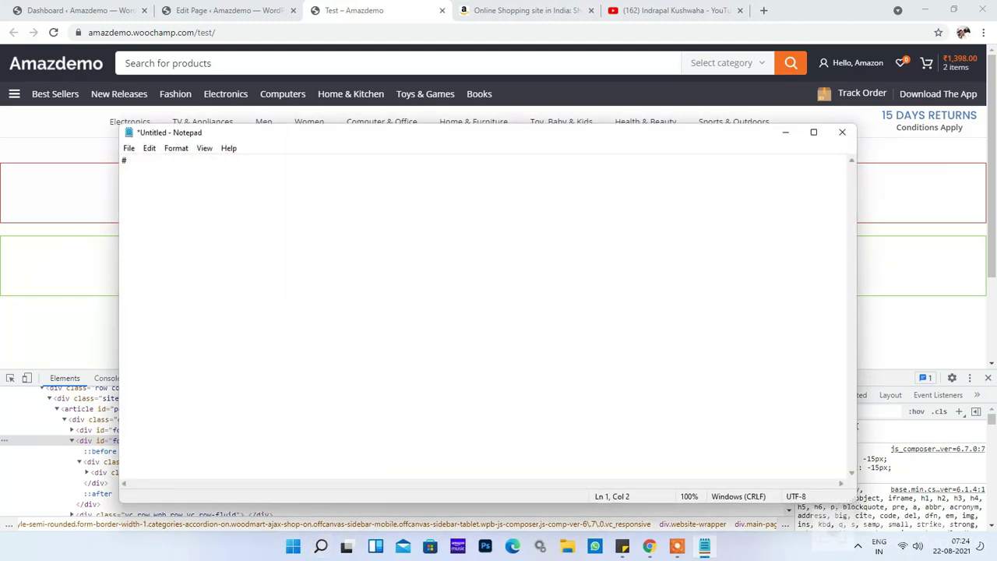
pyautogui.write('for-non-logged-in-users')
pyautogui.click(787, 134)
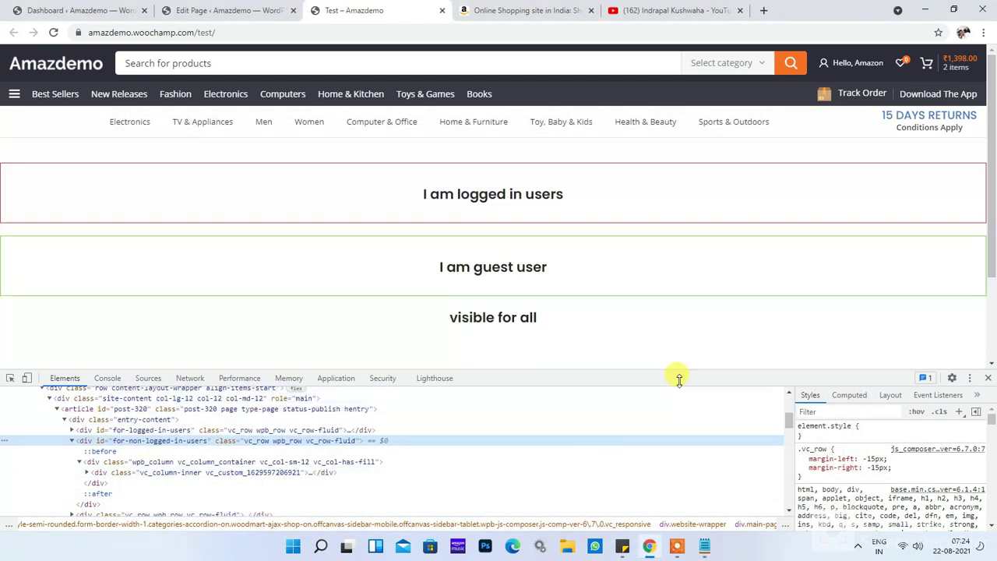
pyautogui.moveTo(679, 379); pyautogui.dragTo(683, 351)
pyautogui.scroll(4, 509, 441)
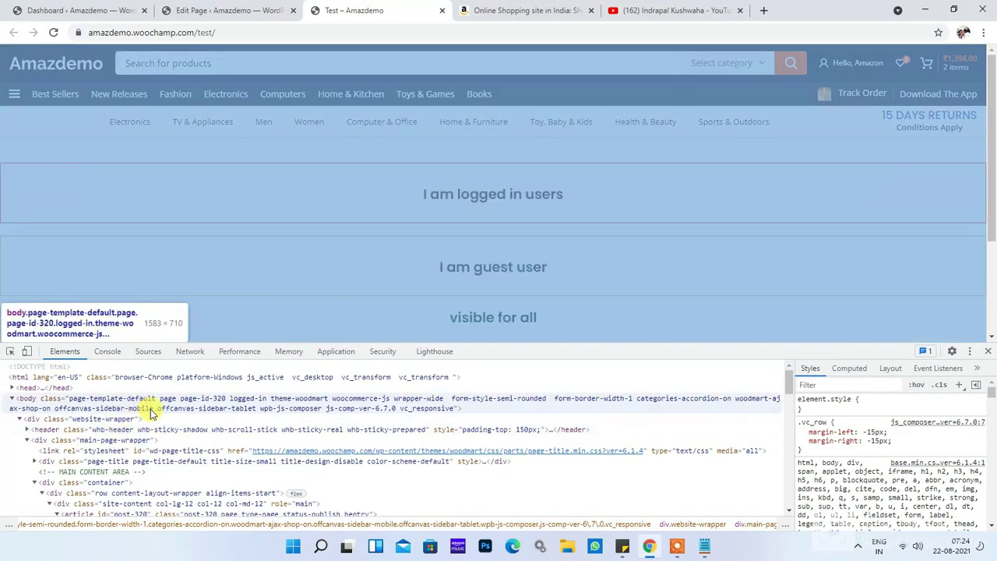
pyautogui.click(142, 404)
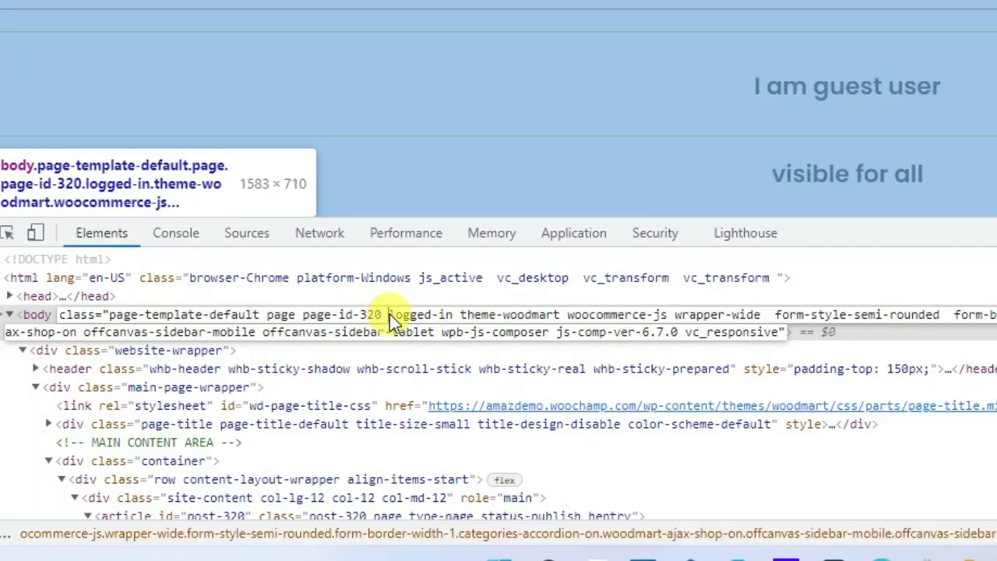
pyautogui.doubleClick(247, 397)
pyautogui.moveTo(421, 316); pyautogui.dragTo(444, 316)
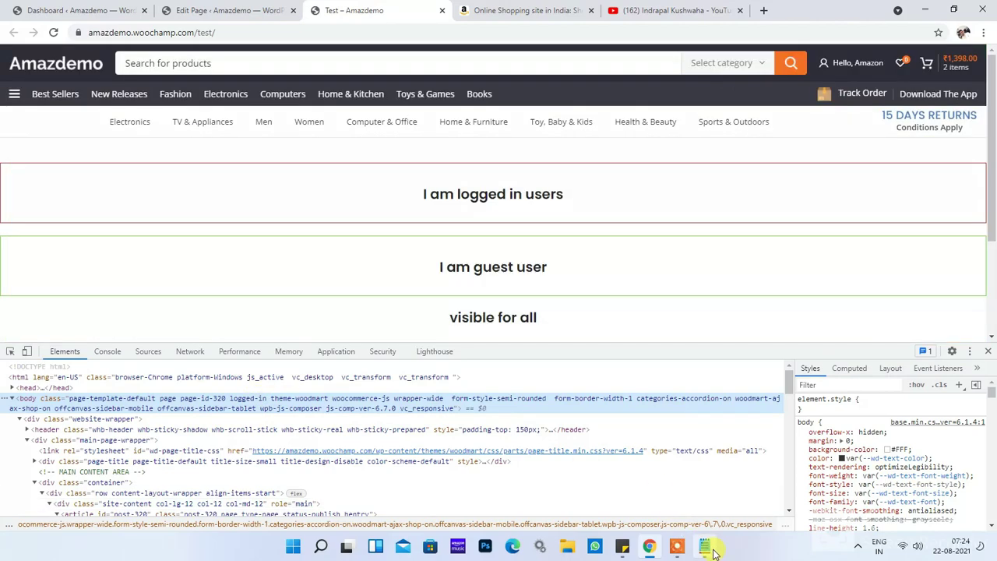
# Step: Write the rule .logged-in #for-non-logged-in-users { display: none; } in Notepad and copy it
pyautogui.click(705, 545)
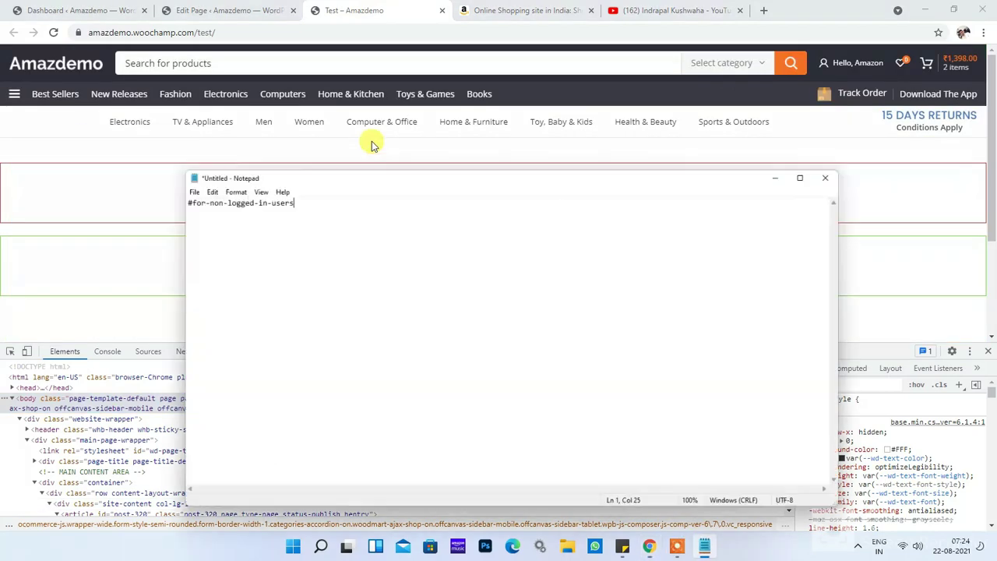
pyautogui.click(124, 161)
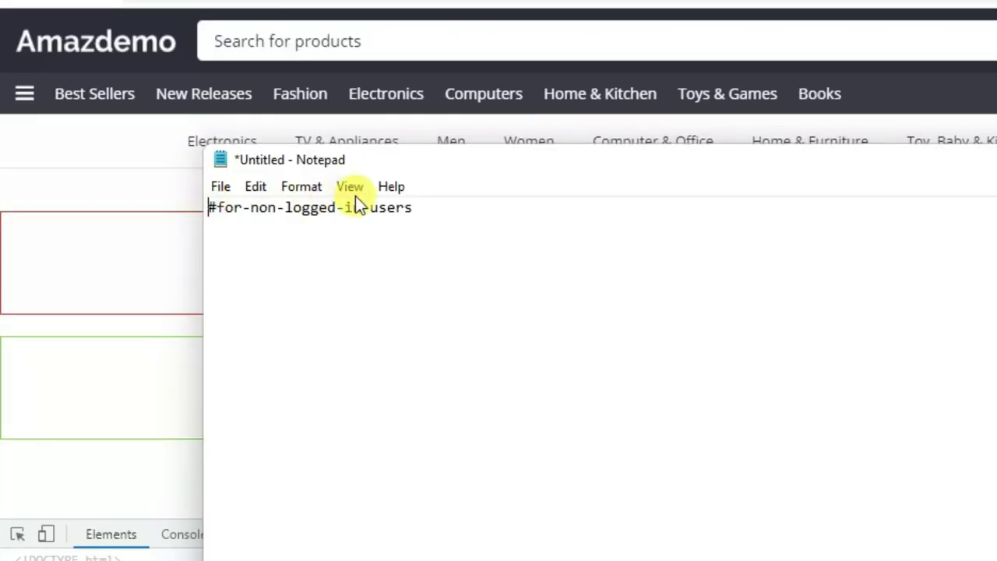
pyautogui.write('.logged-in')
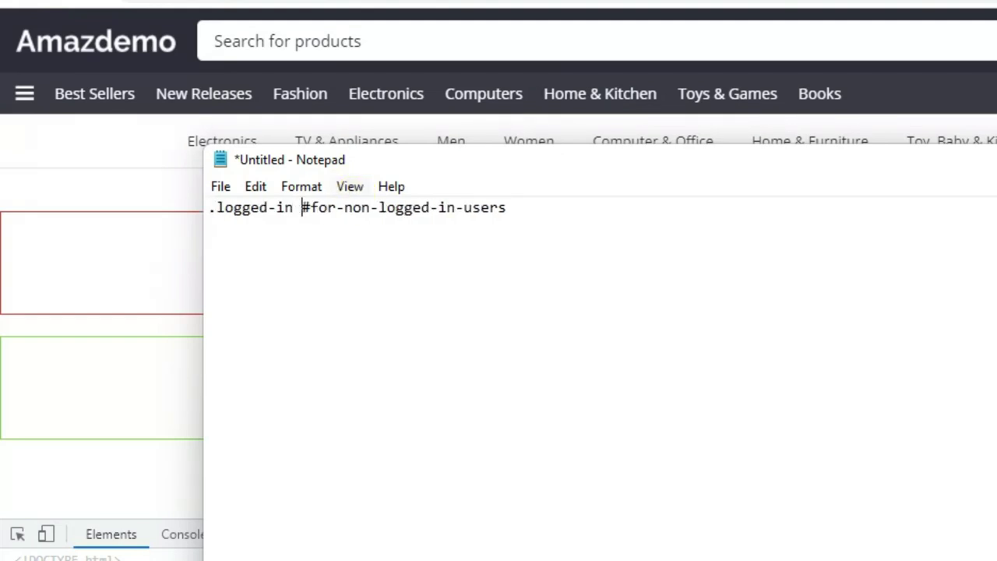
pyautogui.click(615, 216)
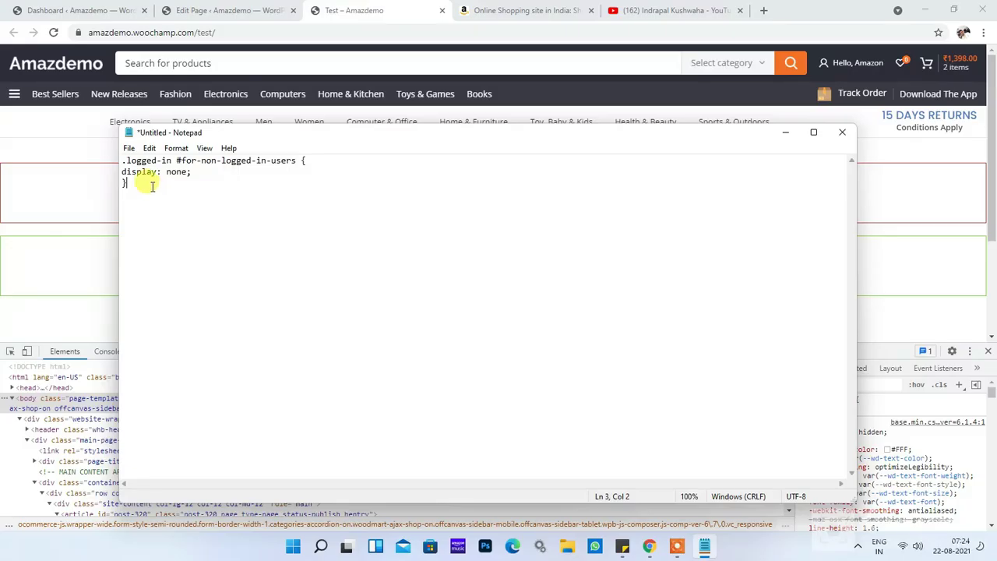
pyautogui.moveTo(253, 245); pyautogui.dragTo(161, 207)
pyautogui.hotkey('ctrl', 'c')
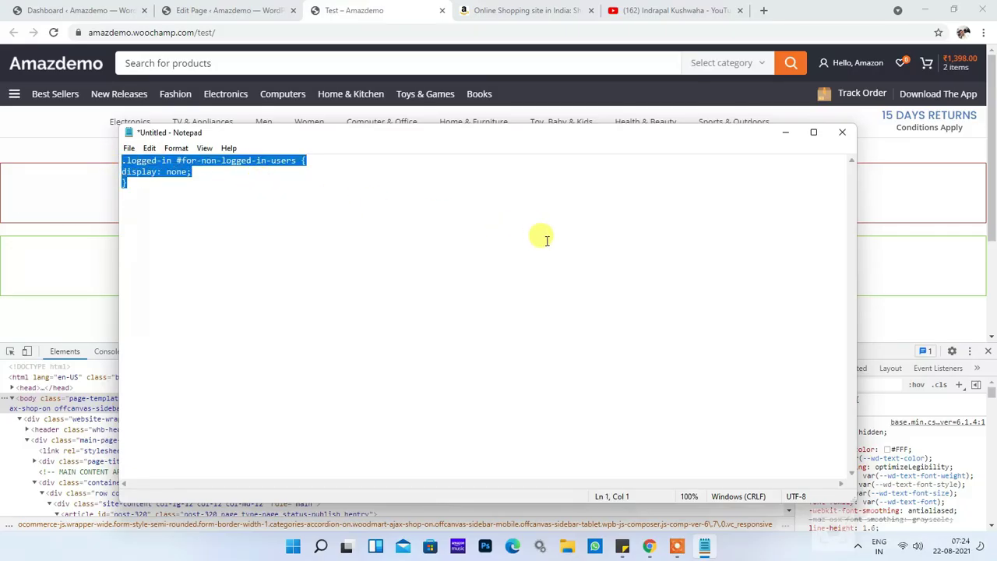
pyautogui.click(785, 132)
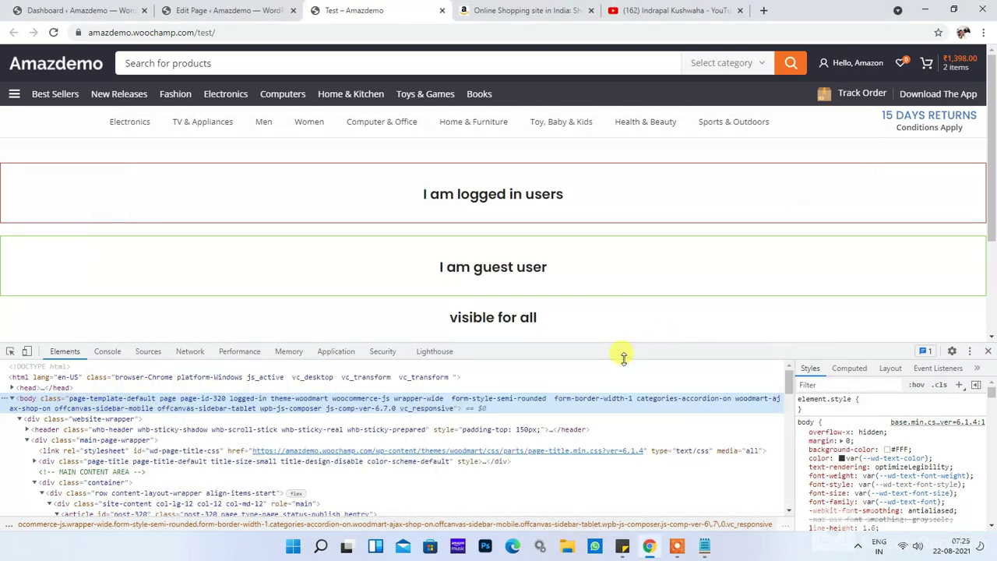
# Step: Open the WoodMart theme's Custom CSS settings in a new tab to check the Global Custom CSS
pyautogui.click(225, 8)
pyautogui.scroll(-2, 39, 366)
pyautogui.moveTo(62, 342)
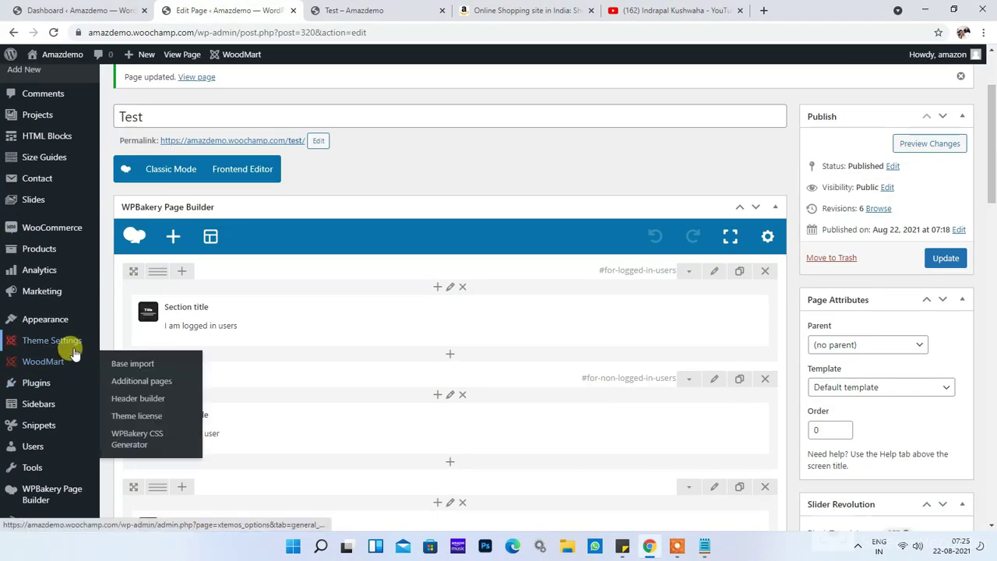
pyautogui.rightClick(140, 438)
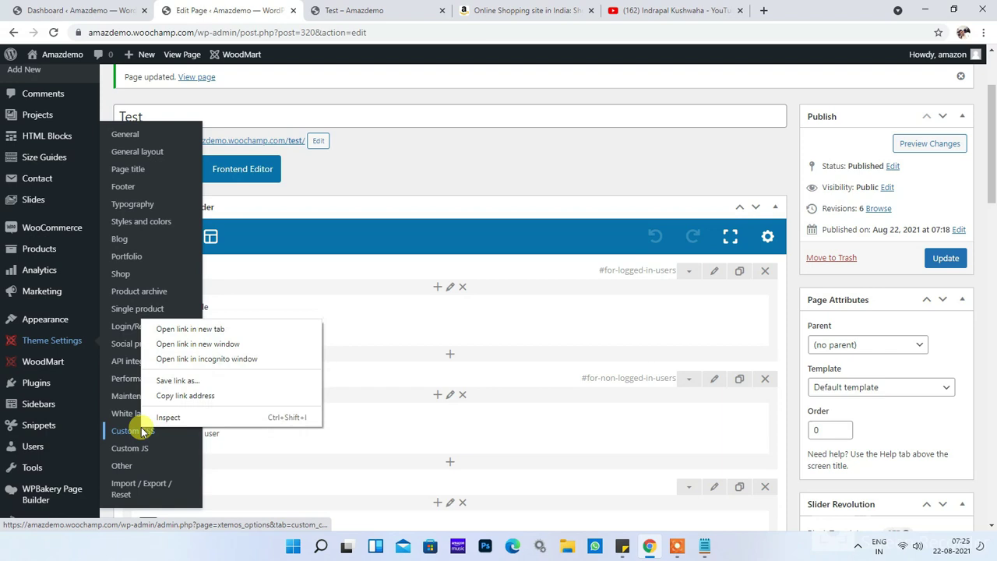
pyautogui.click(214, 327)
pyautogui.click(452, 9)
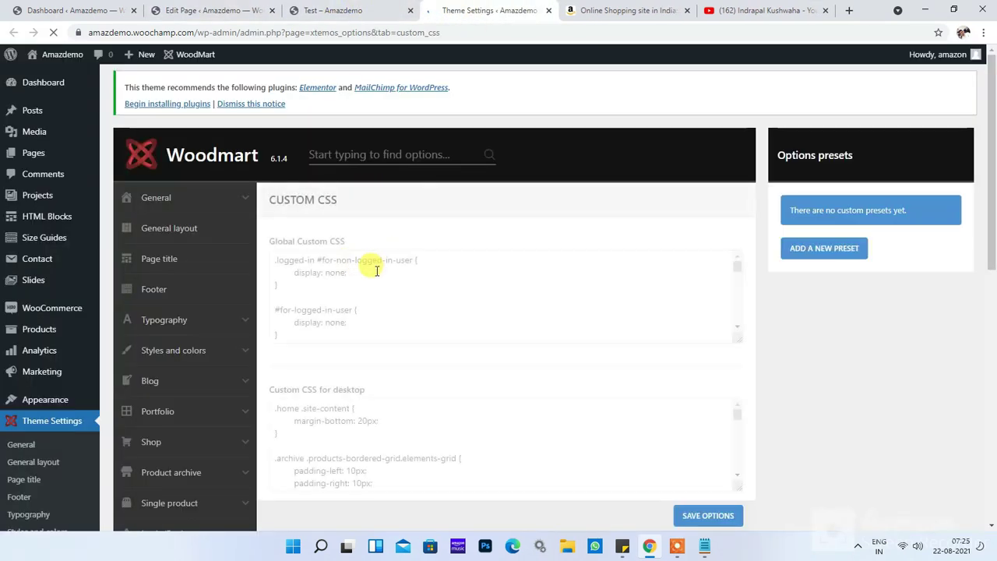
# Step: Launch the site Customizer via Appearance > Customize
pyautogui.scroll(-4, 358, 325)
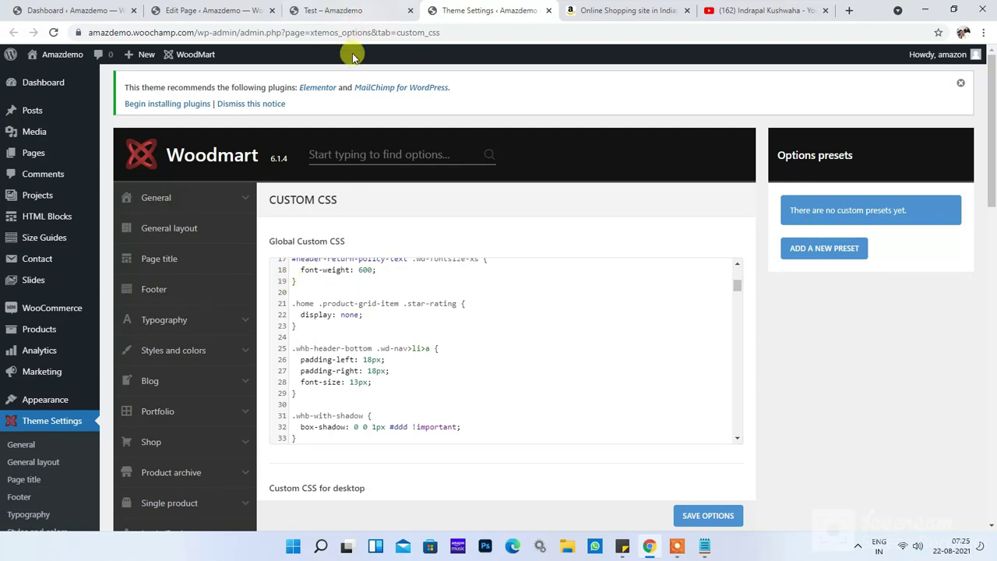
pyautogui.moveTo(43, 399)
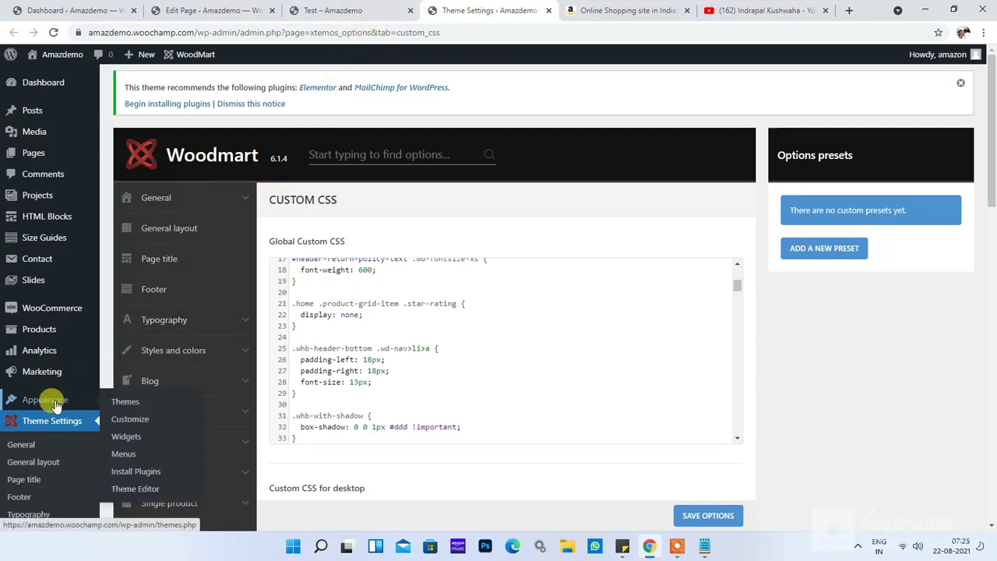
pyautogui.click(142, 418)
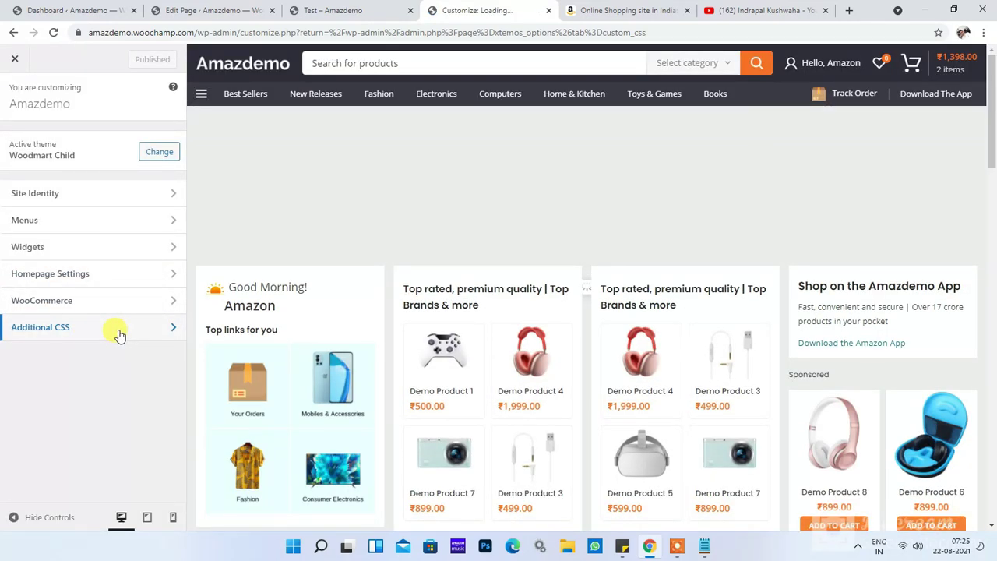
# Step: Paste .logged-in #for-non-logged-in-users { display: none; } into Additional CSS, publish it, and return to the Test page
pyautogui.click(117, 332)
pyautogui.click(157, 334)
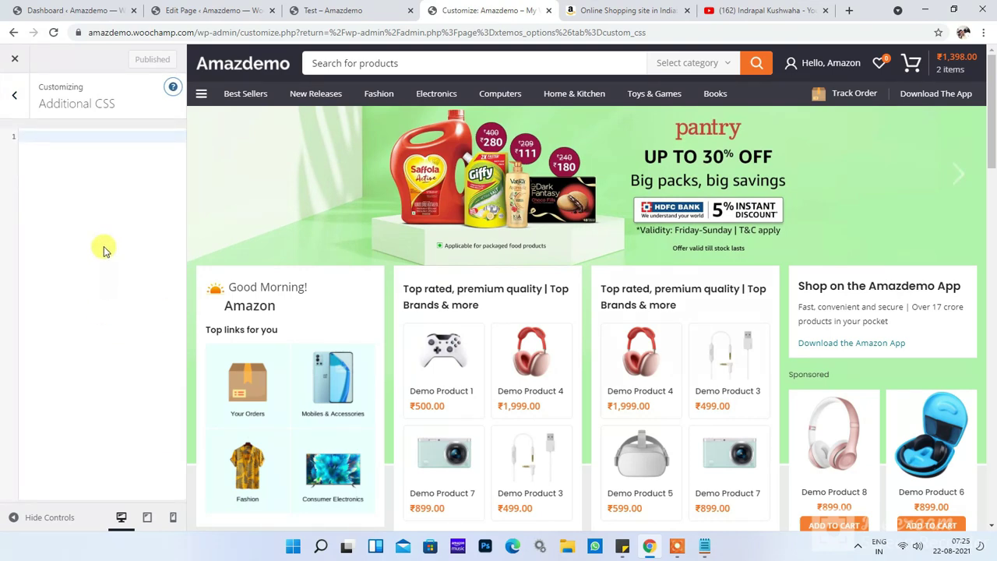
pyautogui.hotkey('ctrl', 'v')
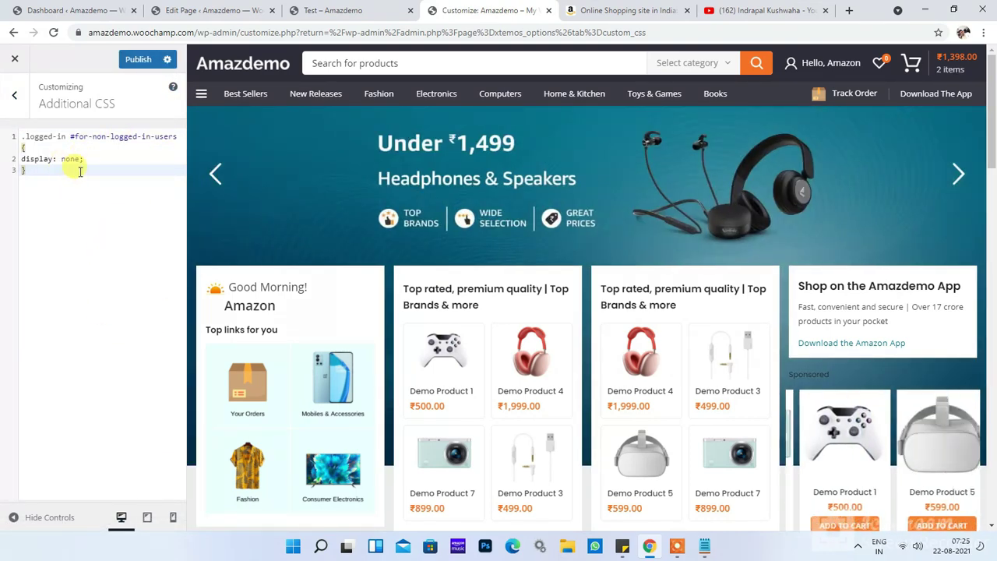
pyautogui.click(137, 60)
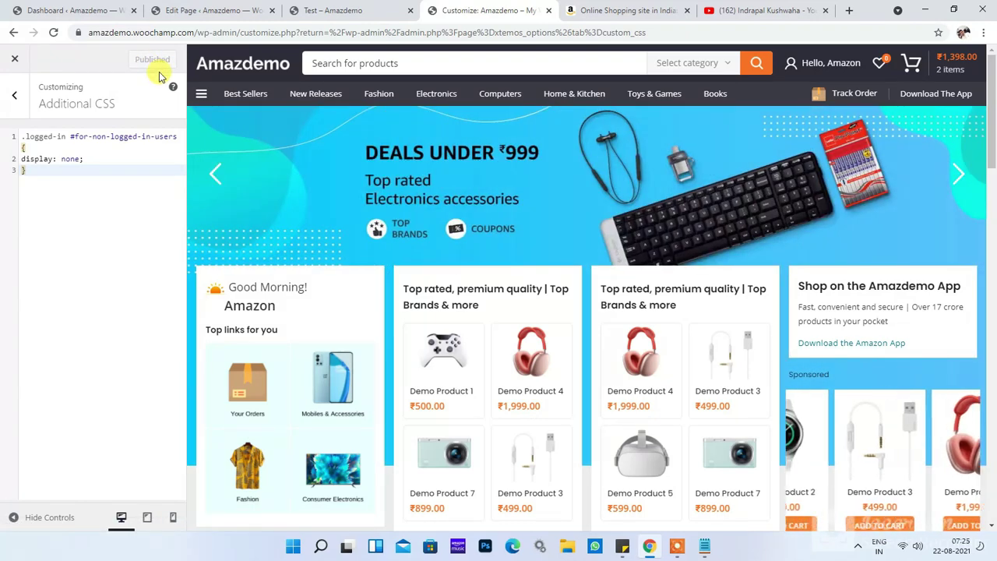
pyautogui.click(333, 10)
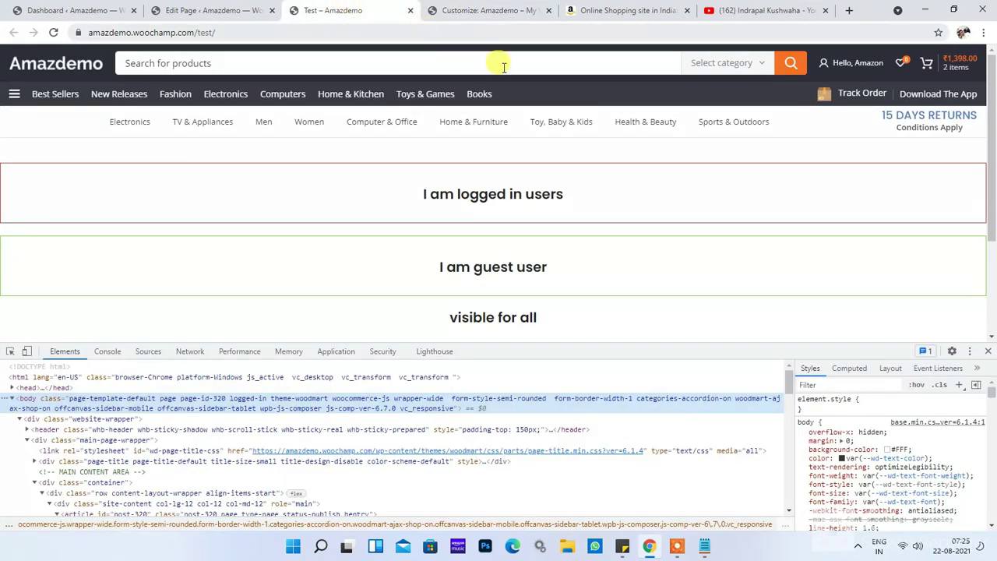
# Step: Reload the Test page, log out of the store, and reopen the Test page as a guest
pyautogui.click(989, 353)
pyautogui.click(306, 33)
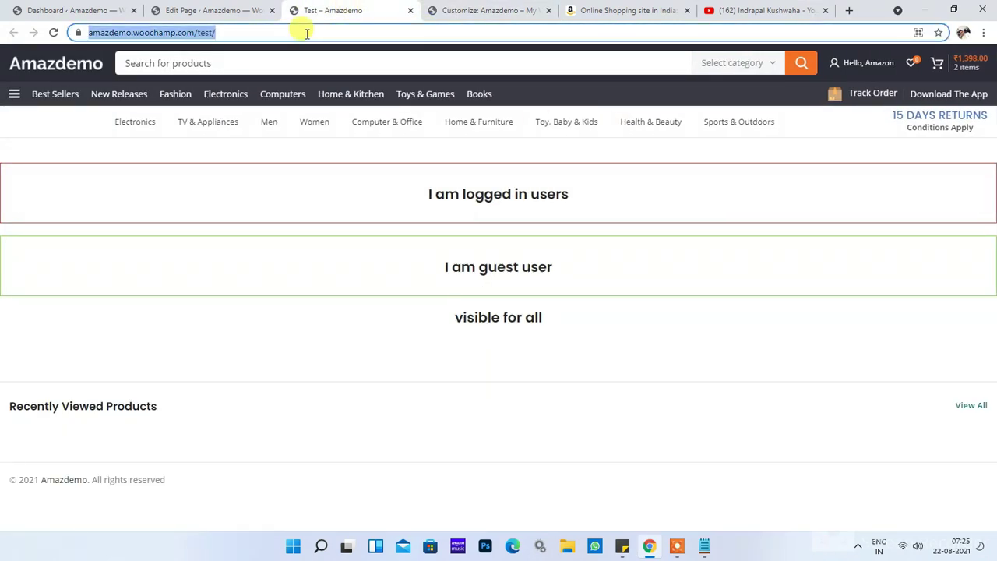
pyautogui.press('Return')
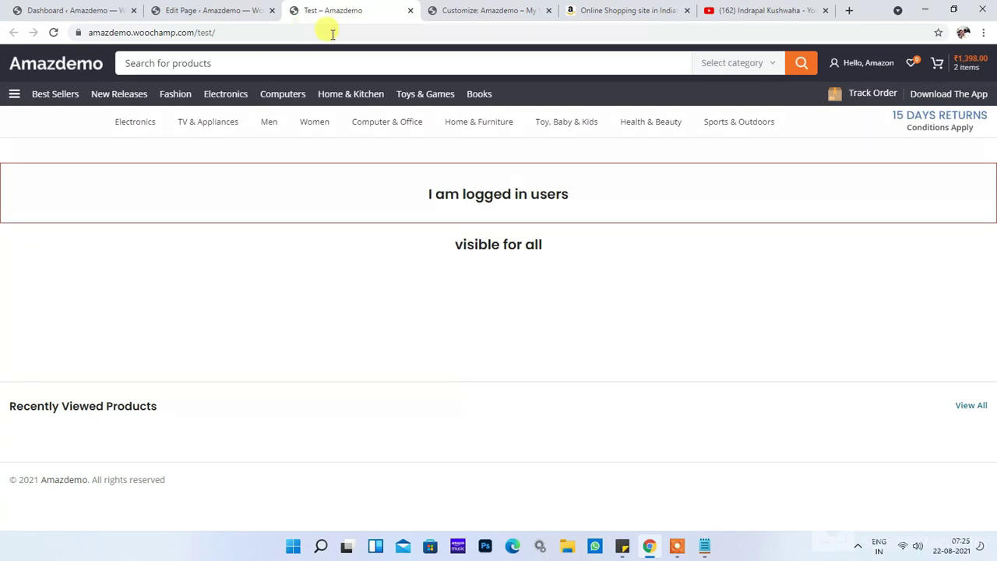
pyautogui.moveTo(868, 84)
pyautogui.click(789, 227)
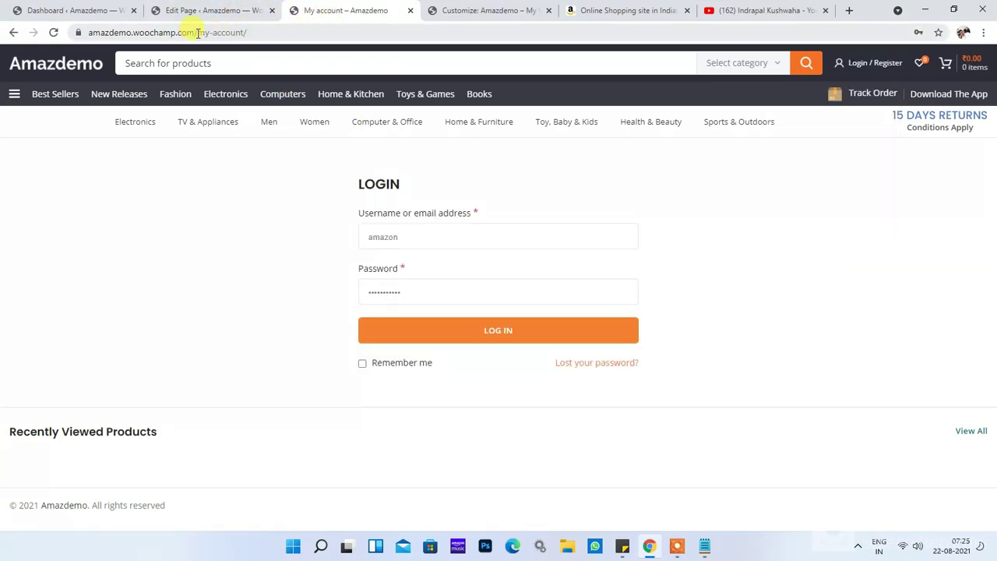
pyautogui.moveTo(199, 32); pyautogui.dragTo(407, 33)
pyautogui.write('test')
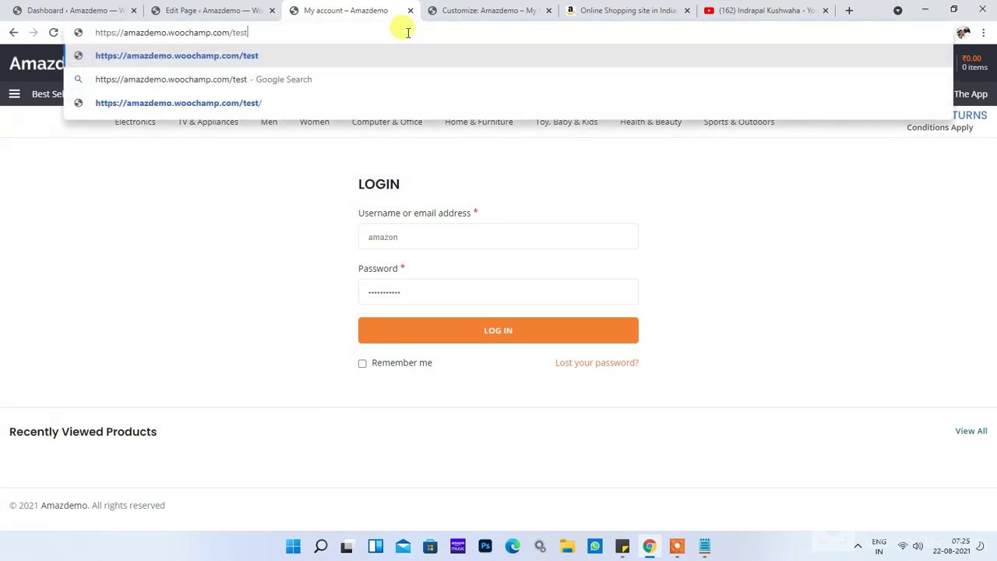
pyautogui.press('Return')
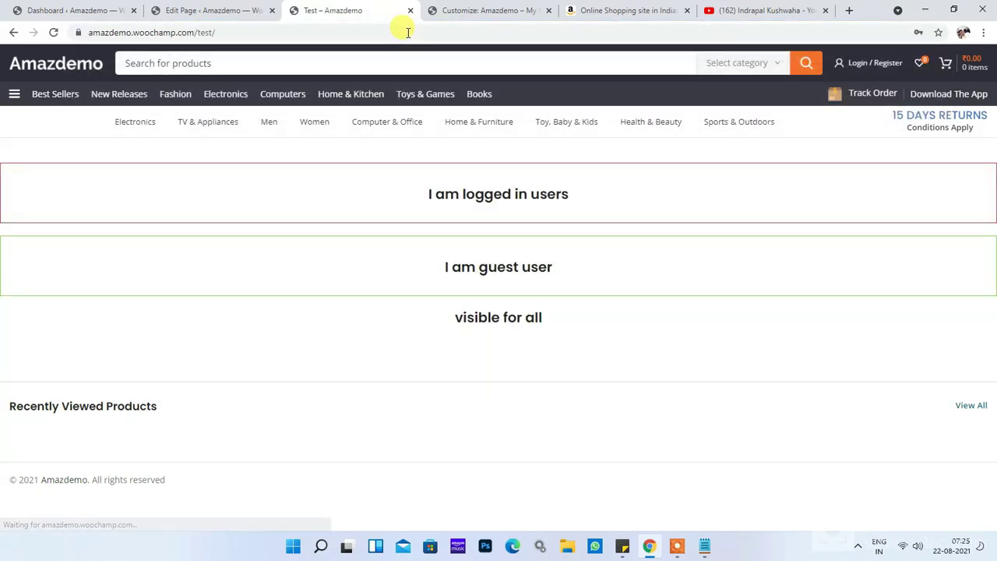
# Step: Check the guest view's headings: I am guest user, visible for all, and I am logged in users
pyautogui.tripleClick(498, 266)
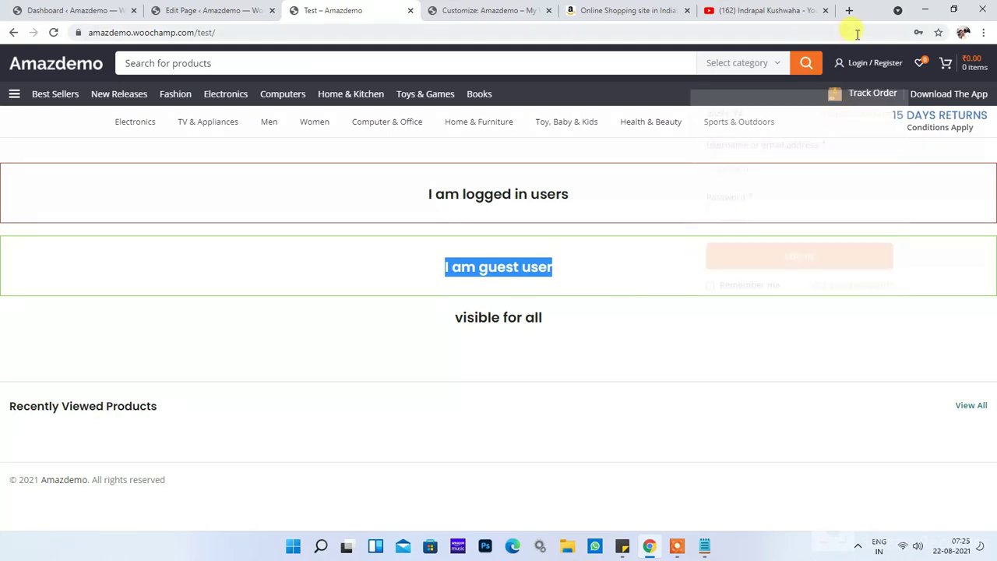
pyautogui.doubleClick(531, 267)
pyautogui.tripleClick(531, 266)
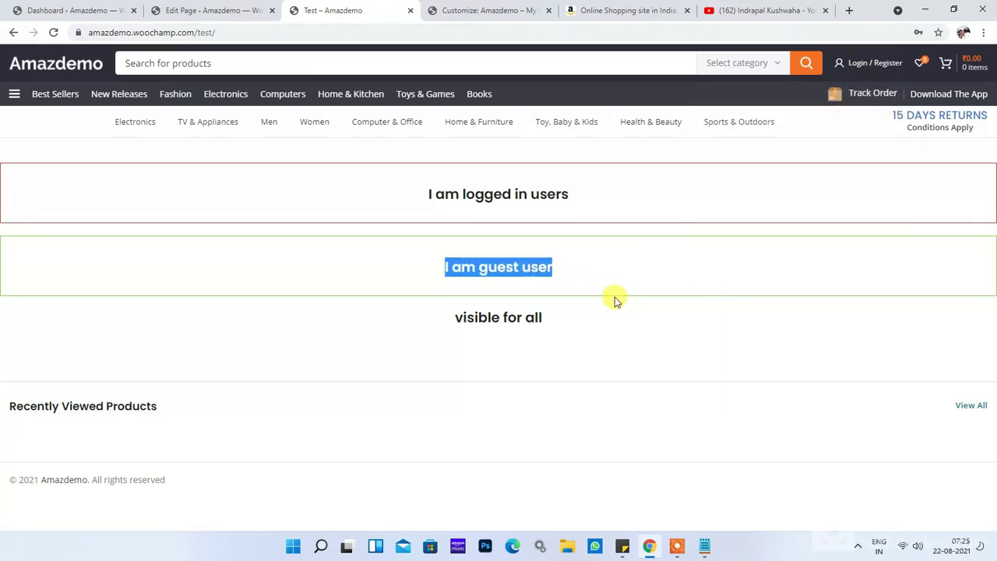
pyautogui.tripleClick(631, 333)
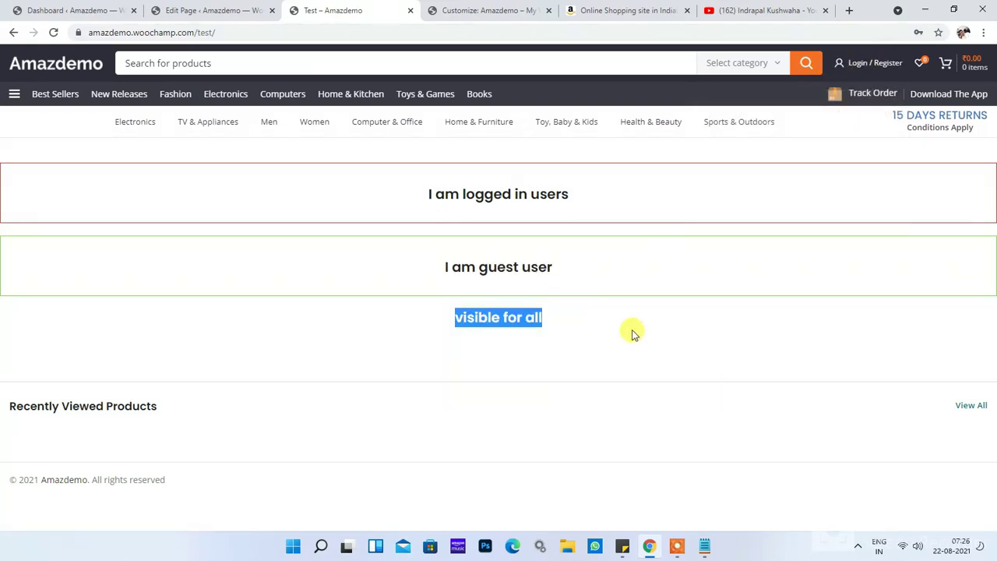
pyautogui.click(514, 317)
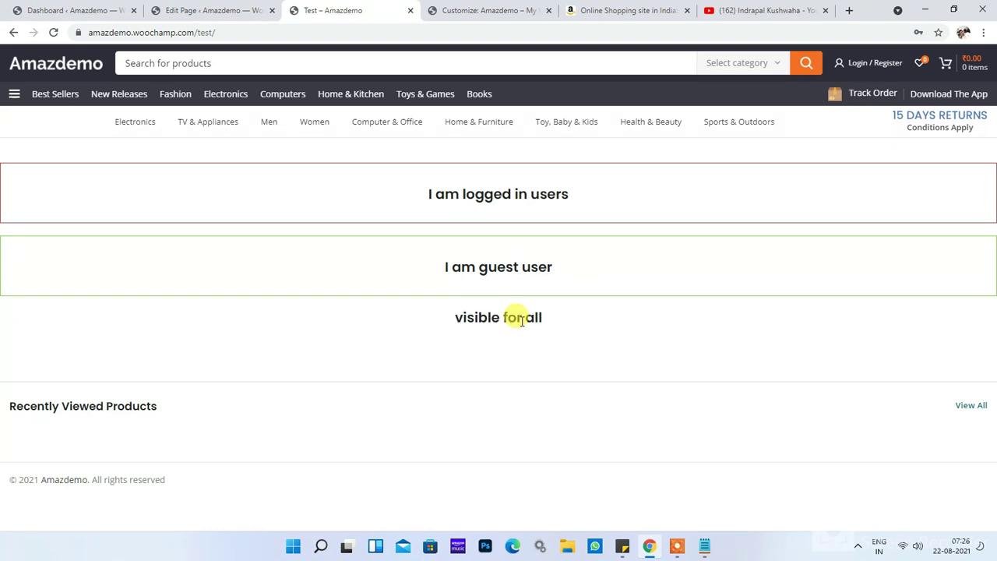
pyautogui.tripleClick(594, 213)
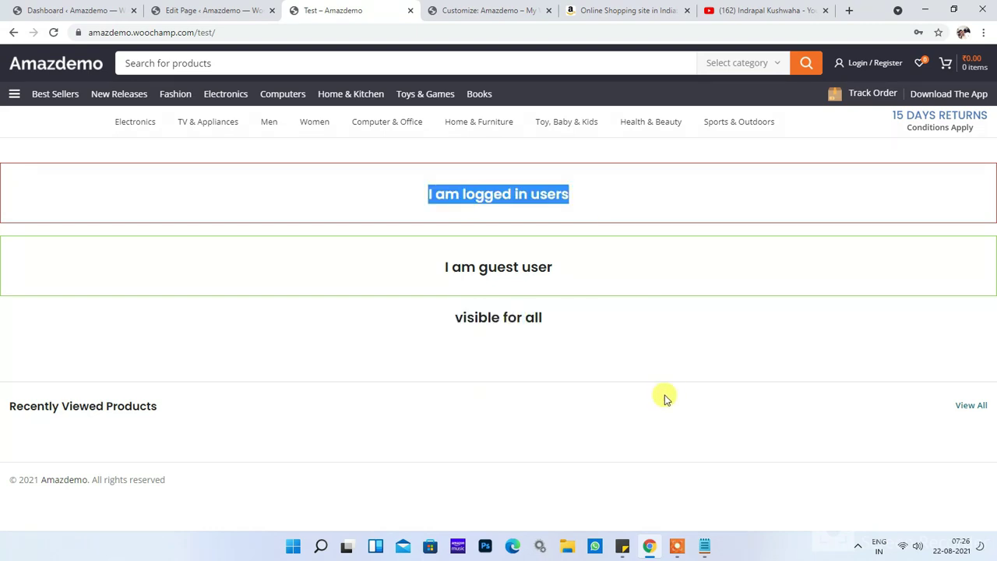
pyautogui.doubleClick(485, 194)
pyautogui.tripleClick(521, 194)
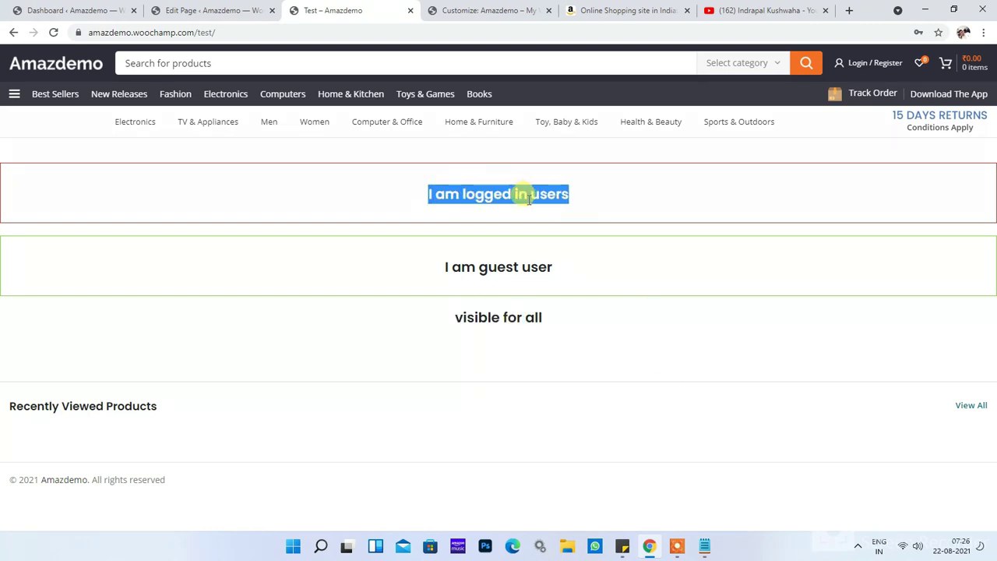
pyautogui.click(514, 192)
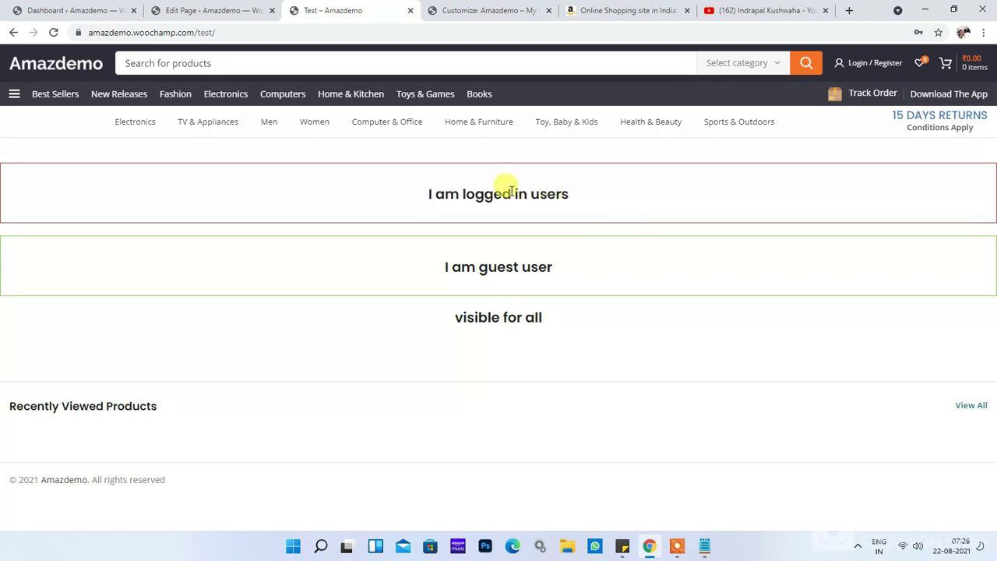
# Step: Inspect the logged-in row in DevTools and copy its id, for-logged-in-users
pyautogui.rightClick(512, 192)
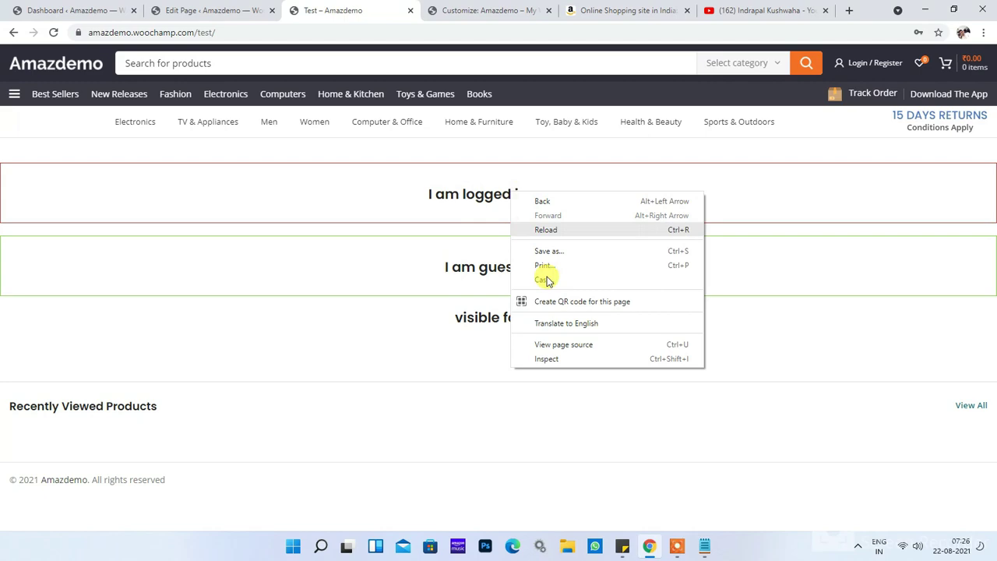
pyautogui.click(563, 358)
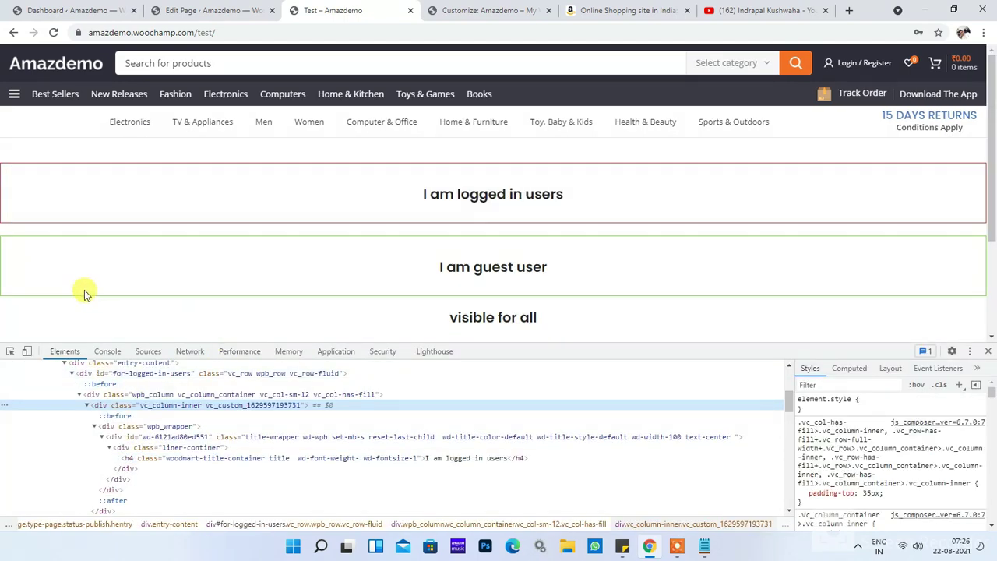
pyautogui.click(10, 352)
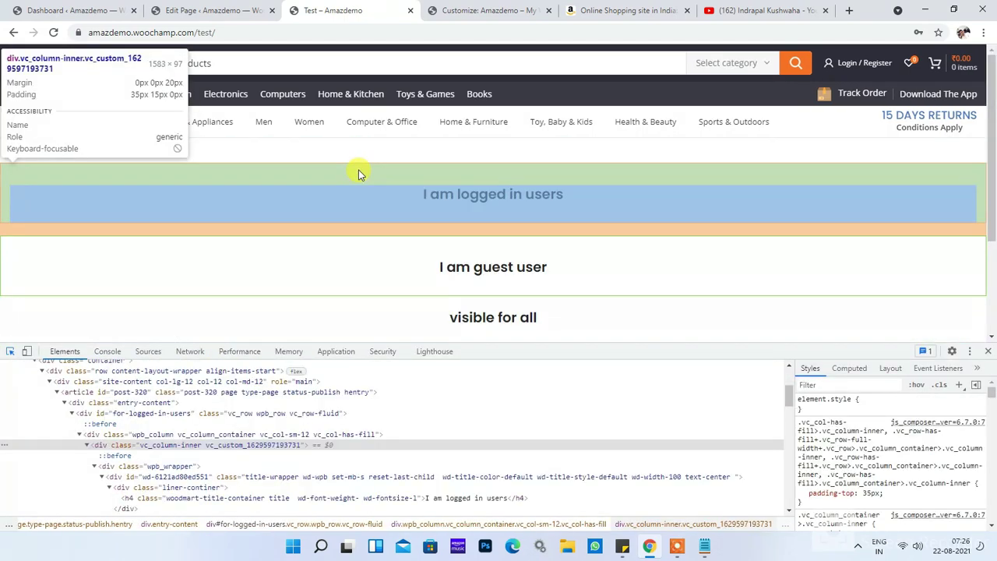
pyautogui.click(359, 170)
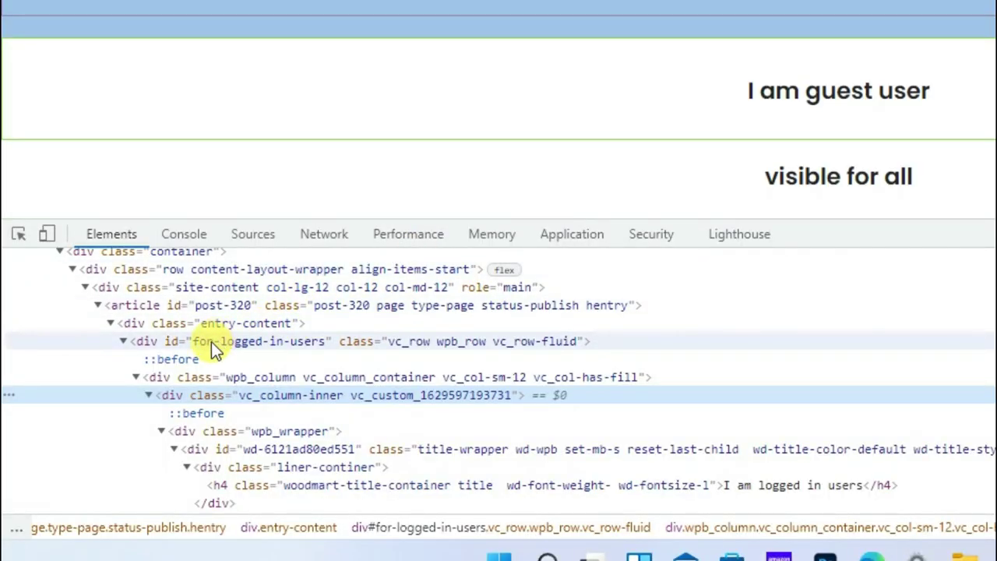
pyautogui.click(290, 349)
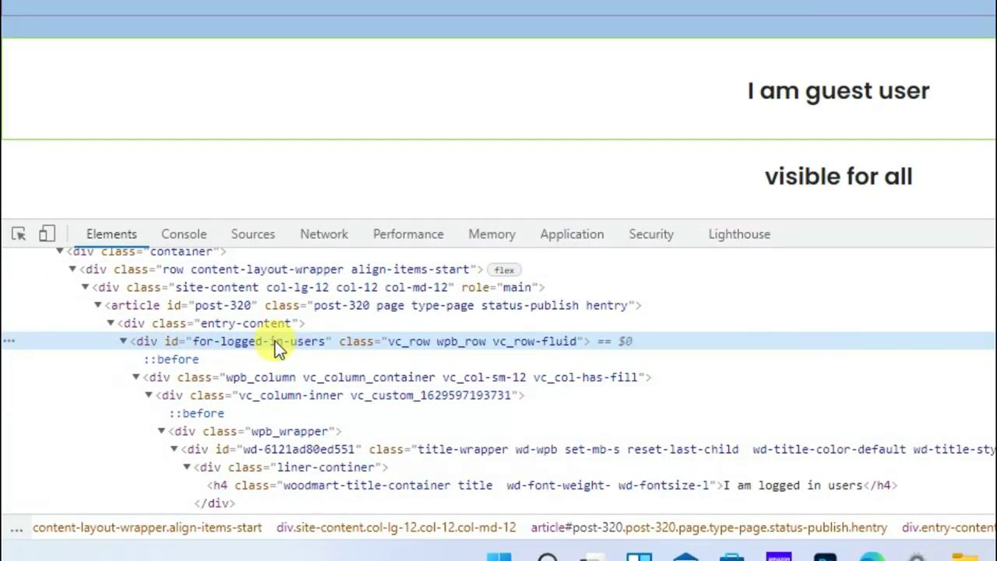
pyautogui.doubleClick(281, 349)
pyautogui.hotkey('ctrl', 'c')
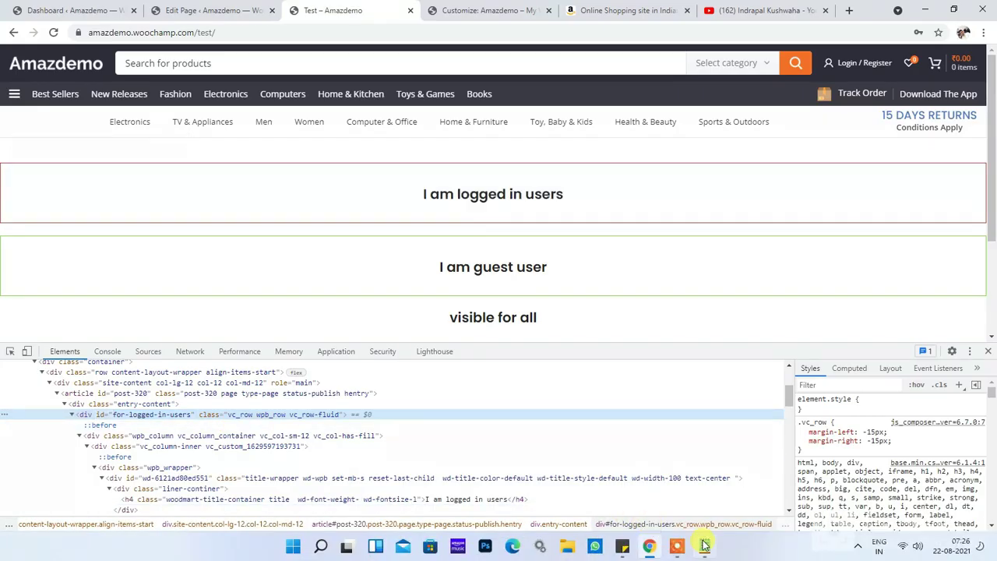
pyautogui.hotkey('alt', 'Tab')
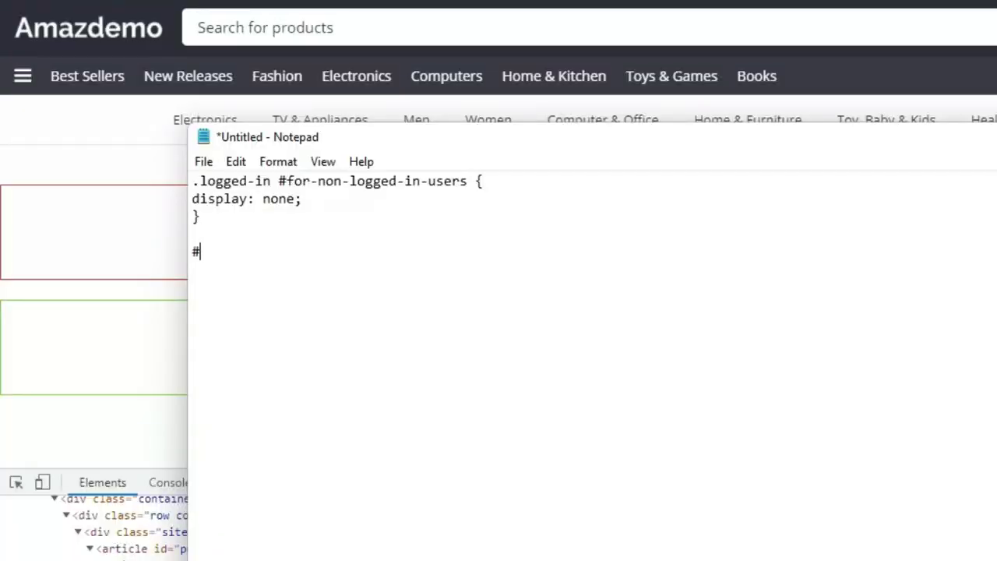
# Step: Add and copy the #for-logged-in-users { display: none; } rule in Notepad, then return to the page editor
pyautogui.hotkey('ctrl', 'v')
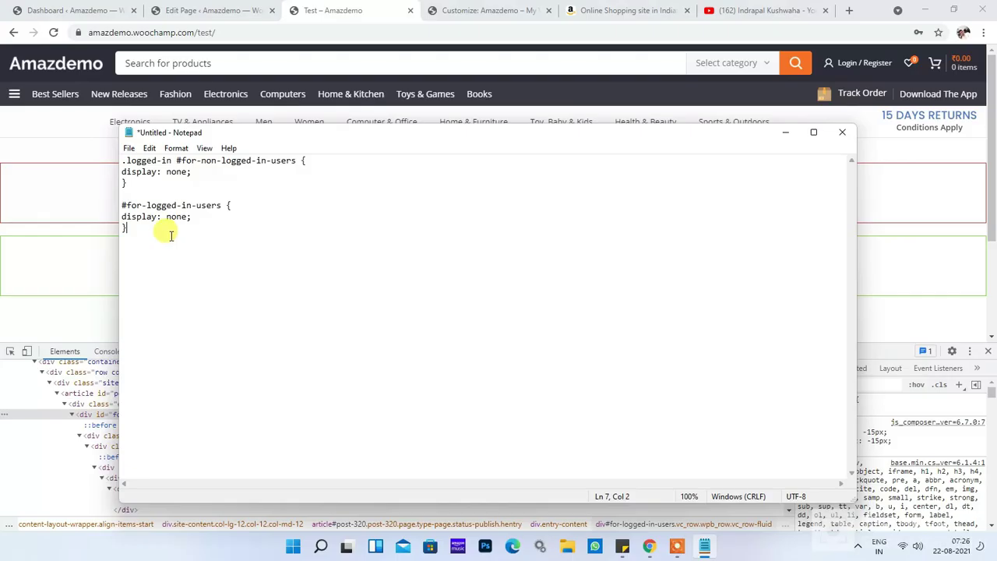
pyautogui.moveTo(257, 289); pyautogui.dragTo(186, 253)
pyautogui.hotkey('ctrl', 'c')
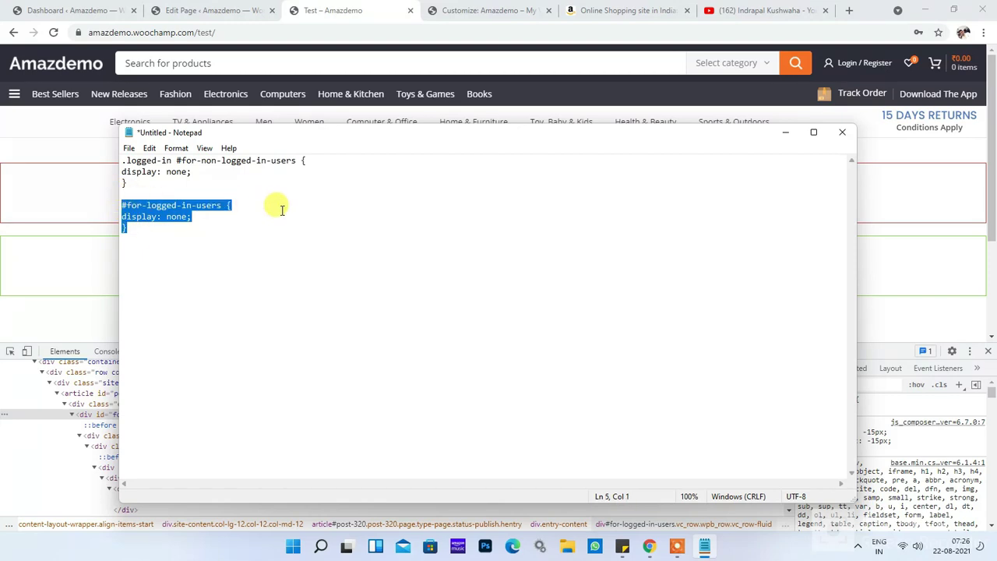
pyautogui.click(786, 132)
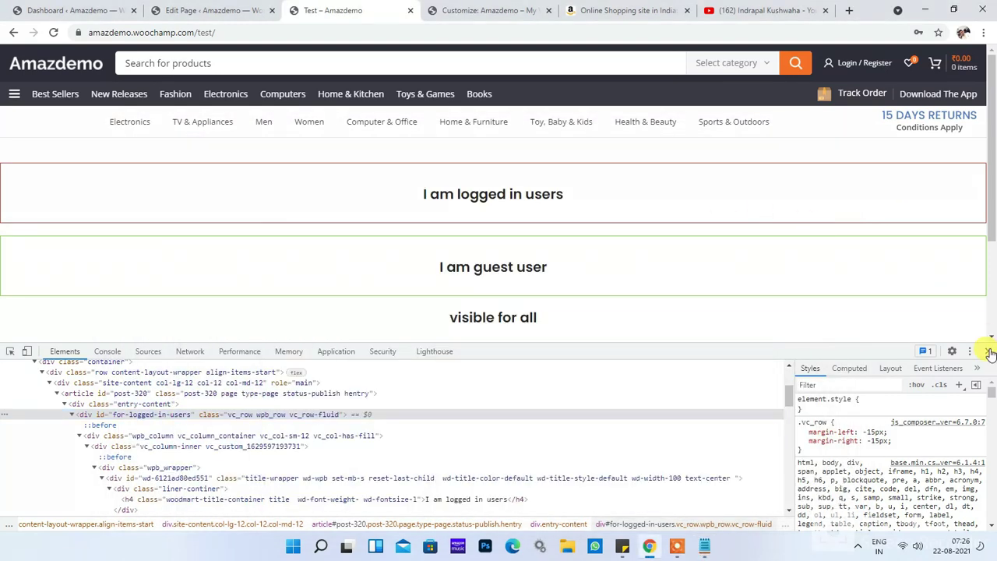
pyautogui.click(987, 350)
pyautogui.click(187, 10)
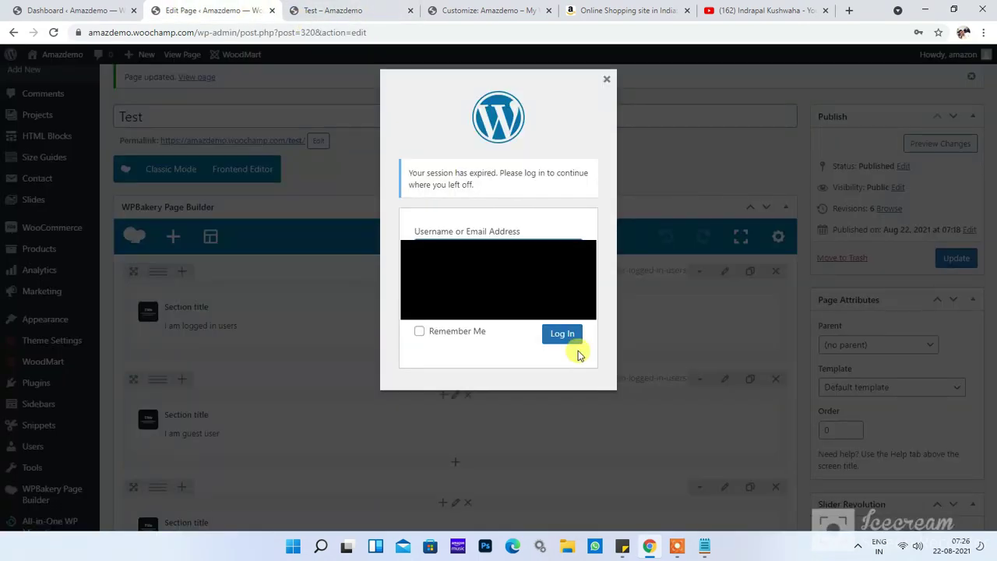
# Step: Log back in and open the Customizer in a new tab
pyautogui.click(565, 334)
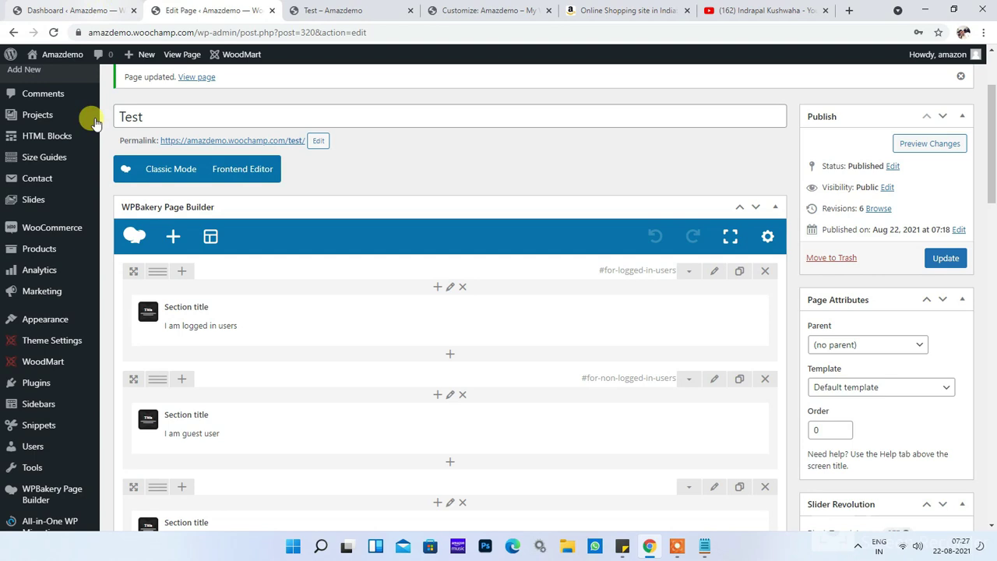
pyautogui.moveTo(48, 318)
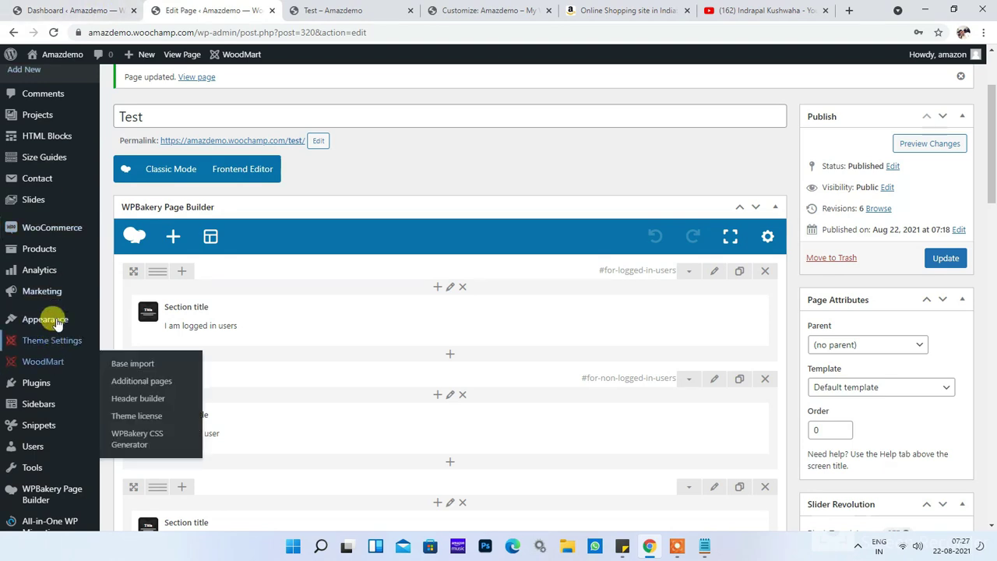
pyautogui.rightClick(130, 338)
pyautogui.click(184, 348)
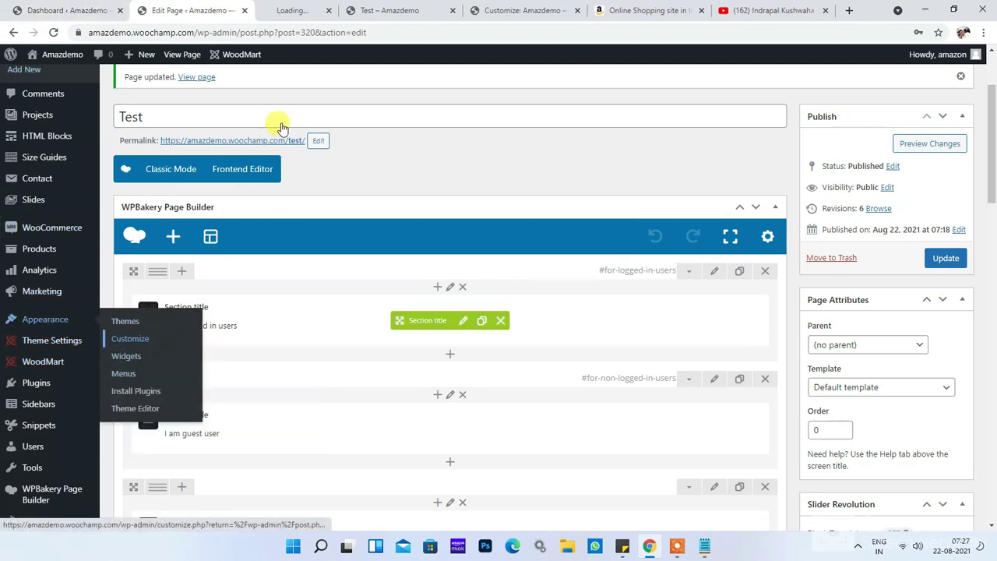
pyautogui.click(309, 6)
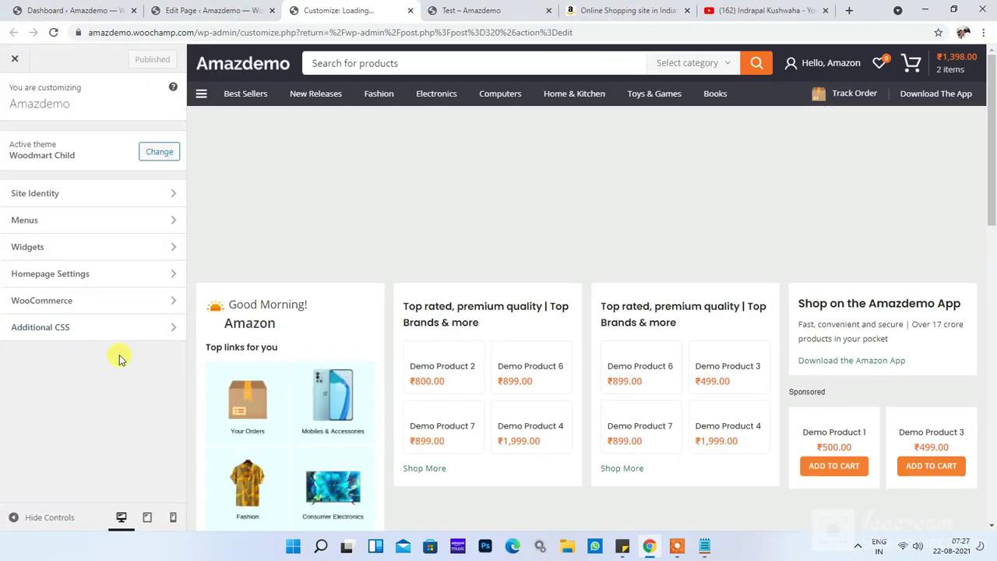
# Step: Add the #for-logged-in-users { display: none; } rule below the existing Additional CSS and publish it
pyautogui.click(141, 336)
pyautogui.click(86, 172)
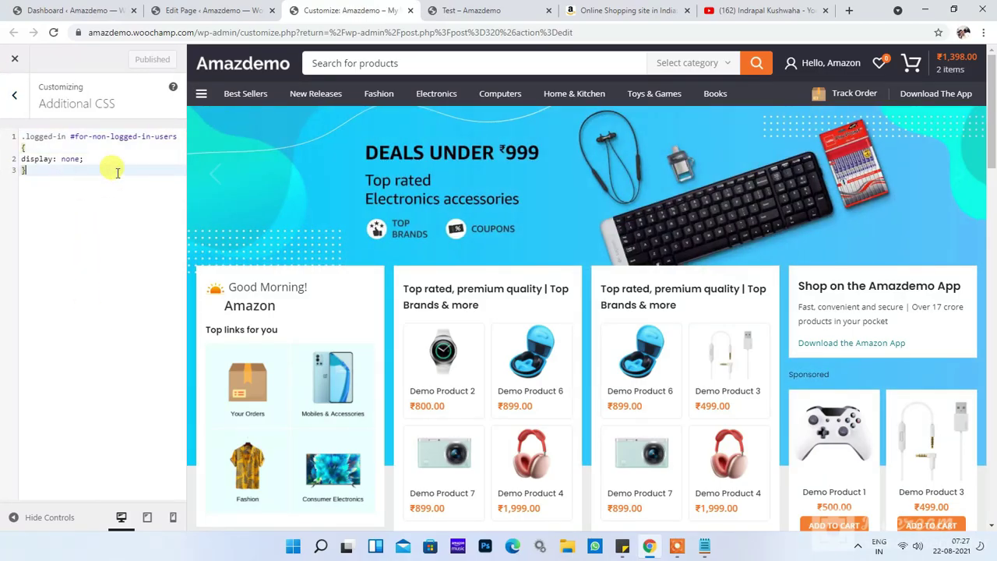
pyautogui.press('Return')
pyautogui.press('Return')
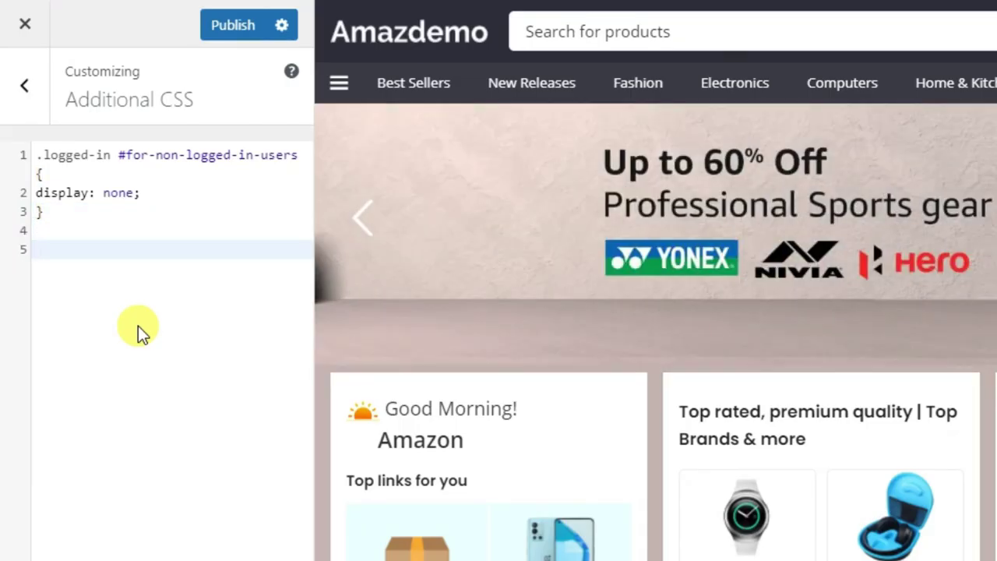
pyautogui.hotkey('ctrl', 'v')
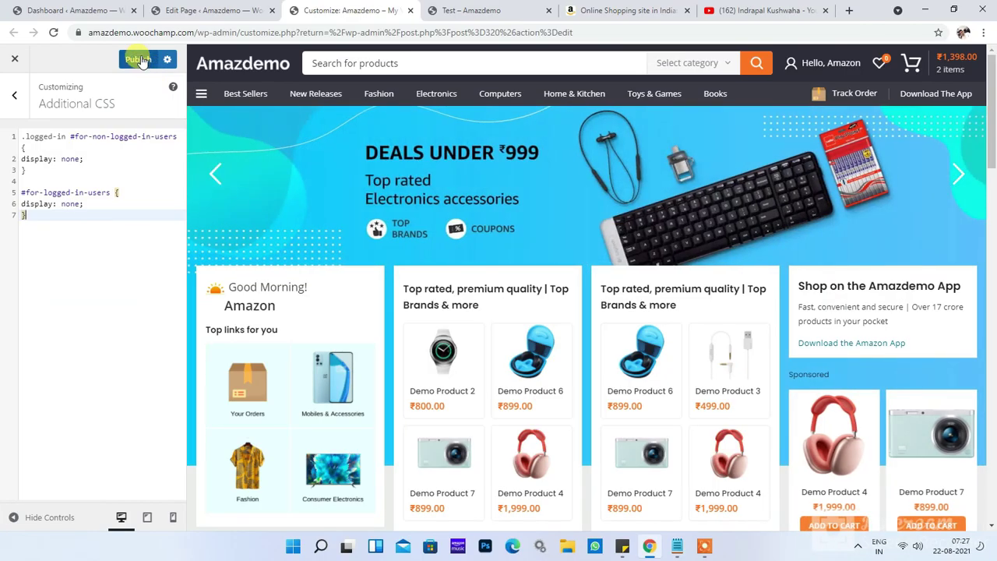
pyautogui.click(139, 60)
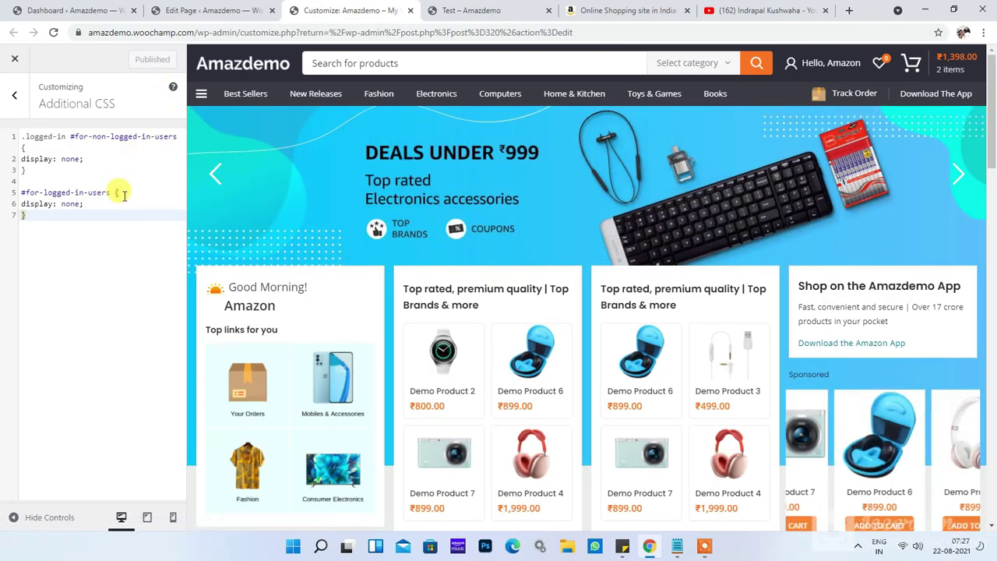
pyautogui.click(467, 10)
pyautogui.click(501, 31)
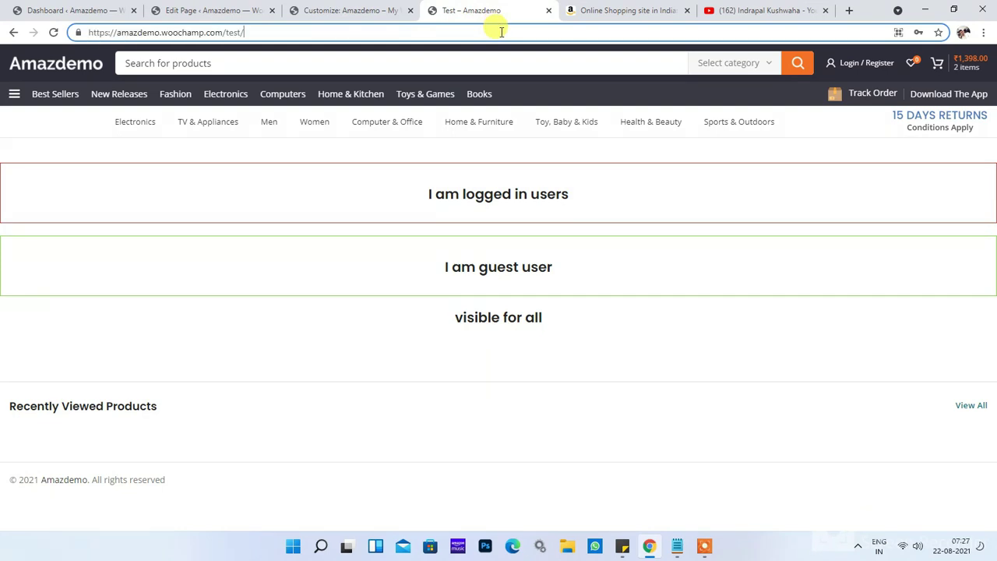
# Step: Reload the Test page to confirm both user rows are hidden, then return to the Customizer
pyautogui.press('Return')
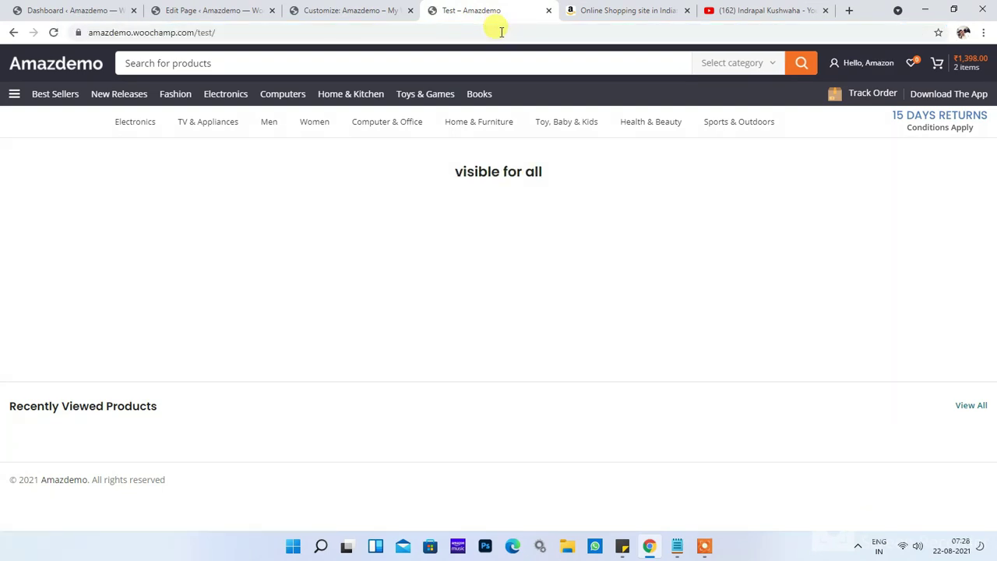
pyautogui.click(376, 11)
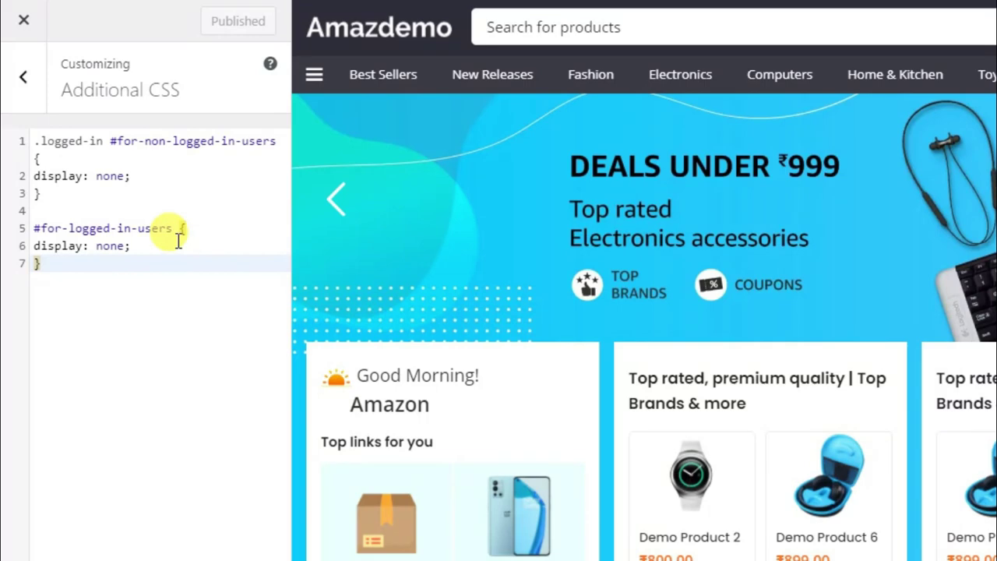
pyautogui.press('Return')
pyautogui.press('Return')
pyautogui.press('Return')
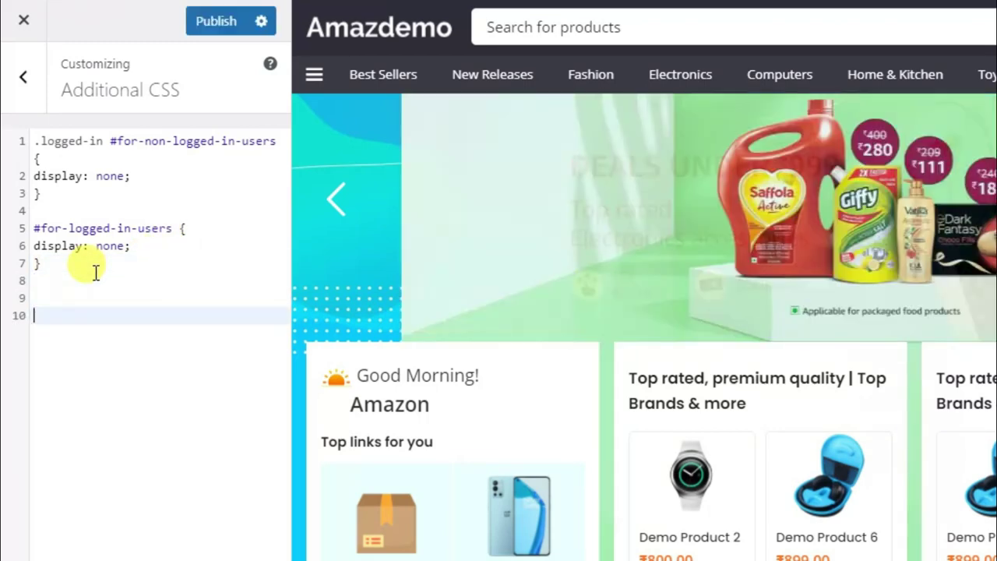
pyautogui.write('#for-logged-in-users { display: none; }')
pyautogui.click(78, 278)
pyautogui.press('BackSpace')
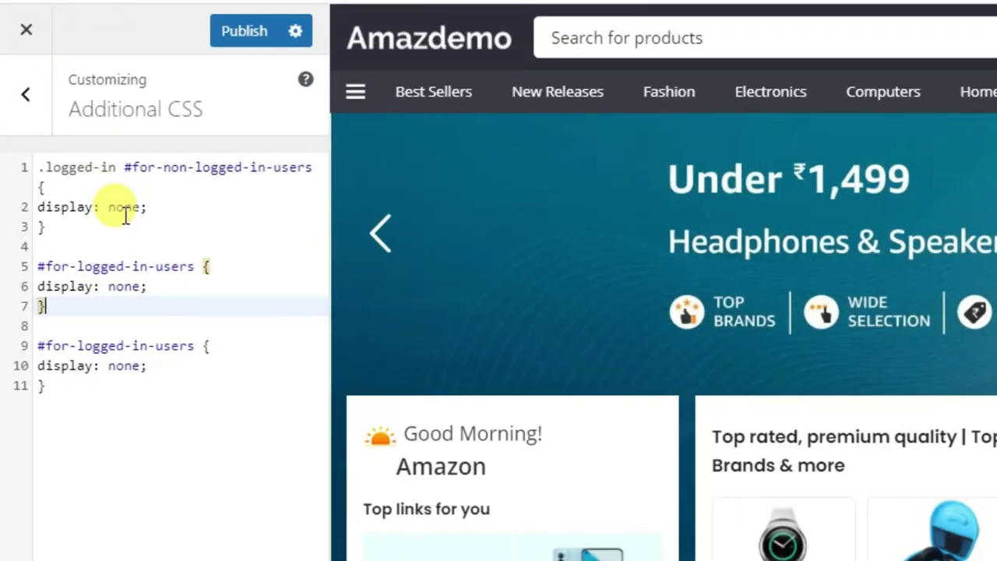
pyautogui.moveTo(115, 166); pyautogui.dragTo(40, 166)
pyautogui.click(91, 187)
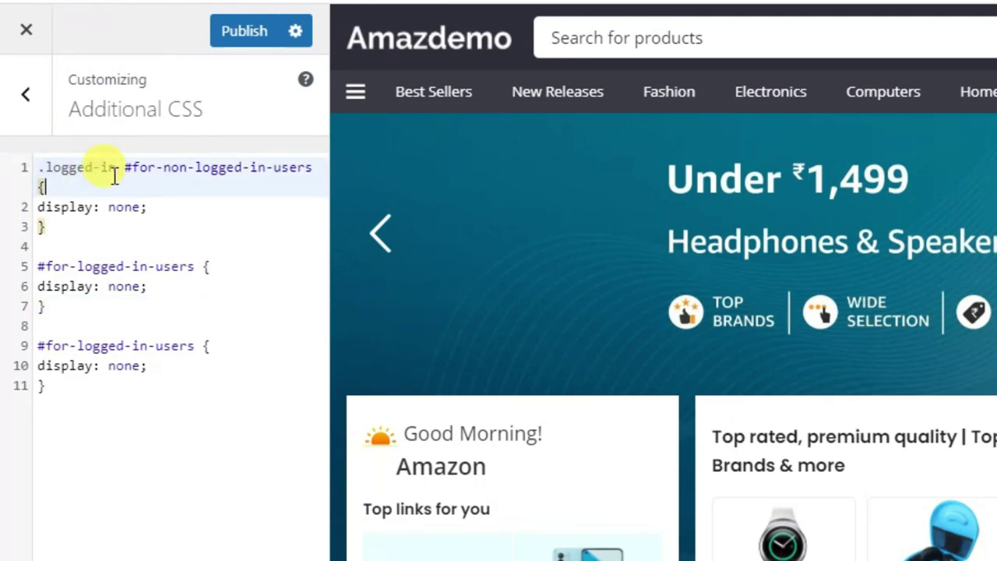
pyautogui.moveTo(115, 167); pyautogui.dragTo(39, 167)
pyautogui.hotkey('ctrl', 'c')
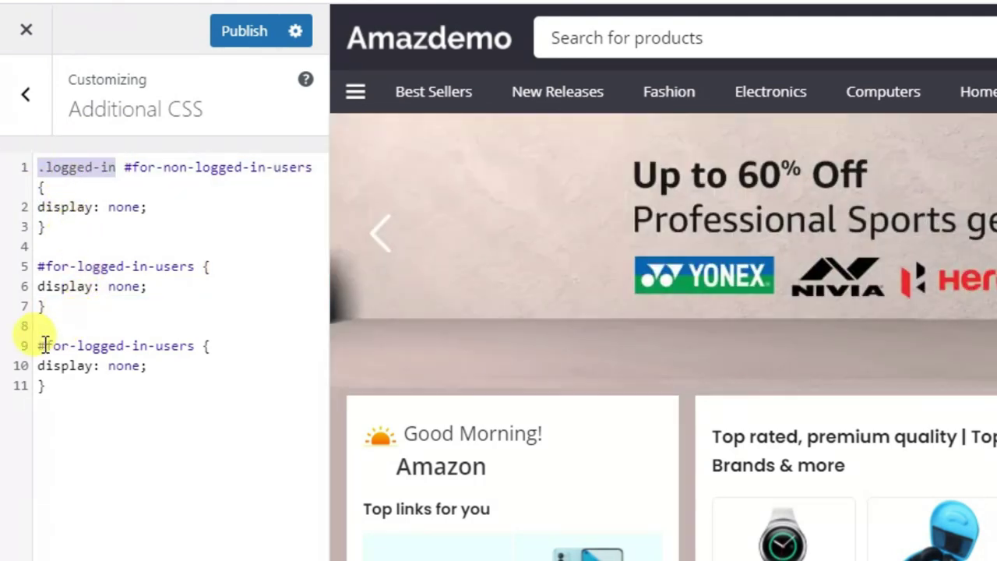
pyautogui.click(38, 340)
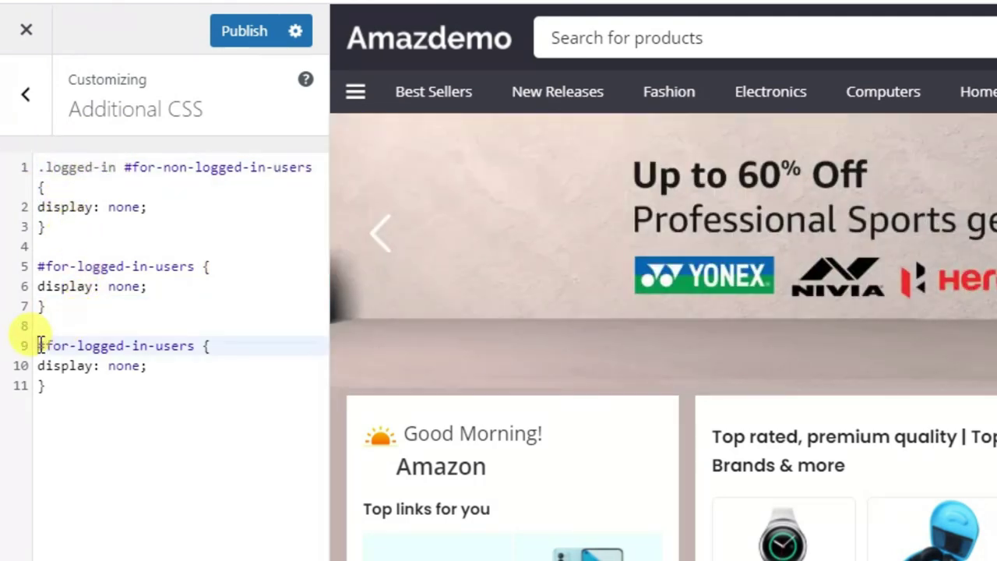
pyautogui.hotkey('ctrl', 'v')
pyautogui.click(211, 381)
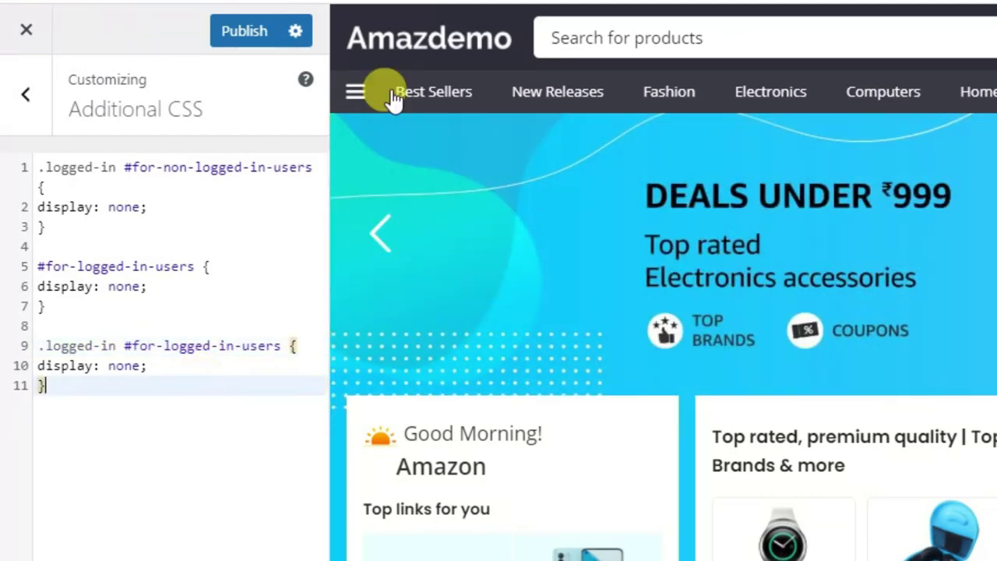
pyautogui.click(267, 31)
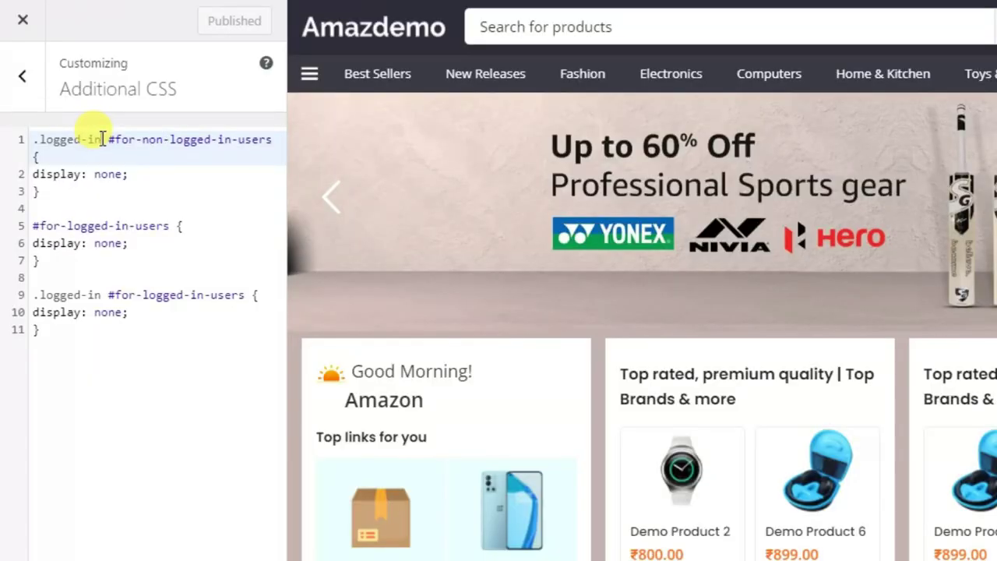
pyautogui.moveTo(67, 136); pyautogui.dragTo(24, 131)
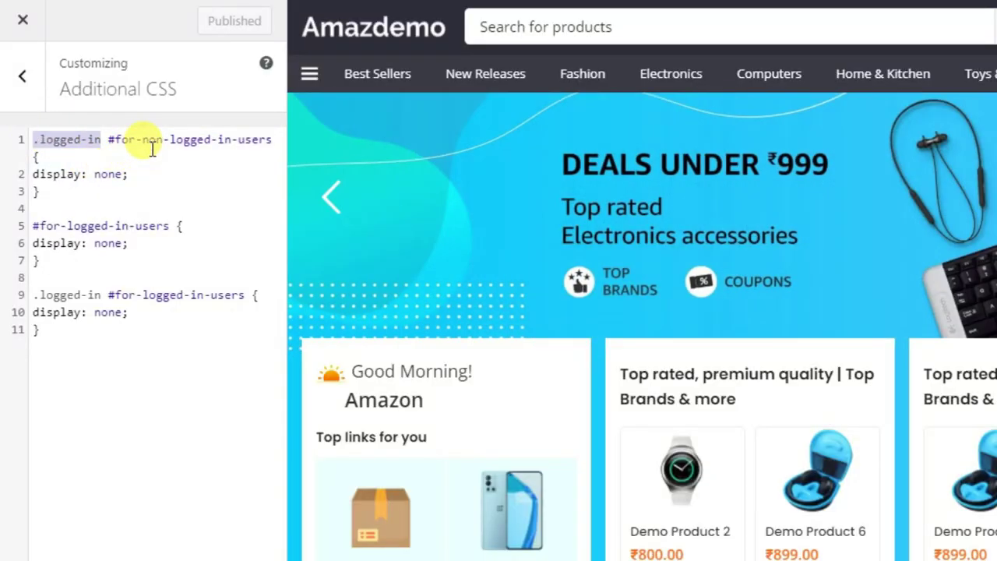
pyautogui.doubleClick(172, 140)
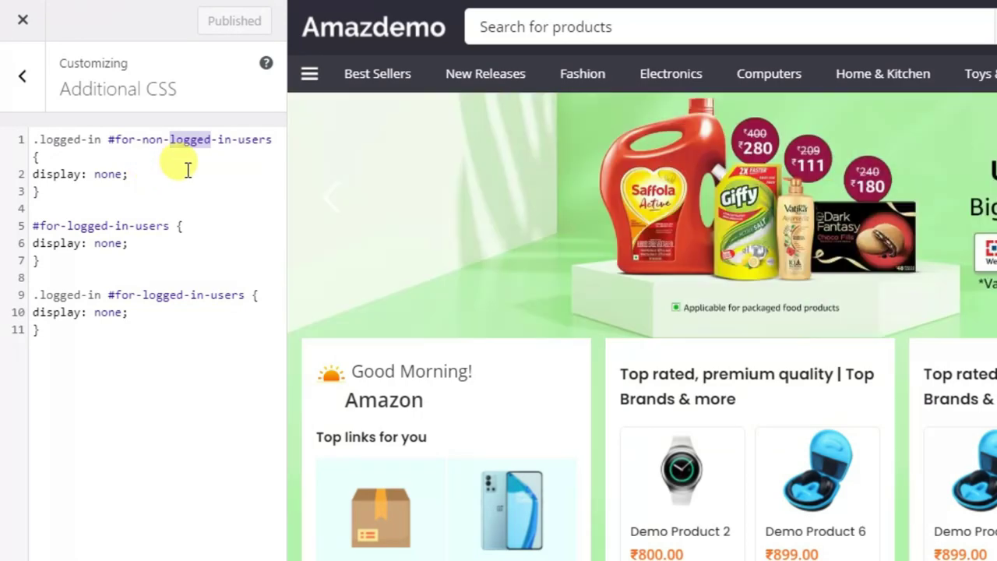
pyautogui.tripleClick(109, 173)
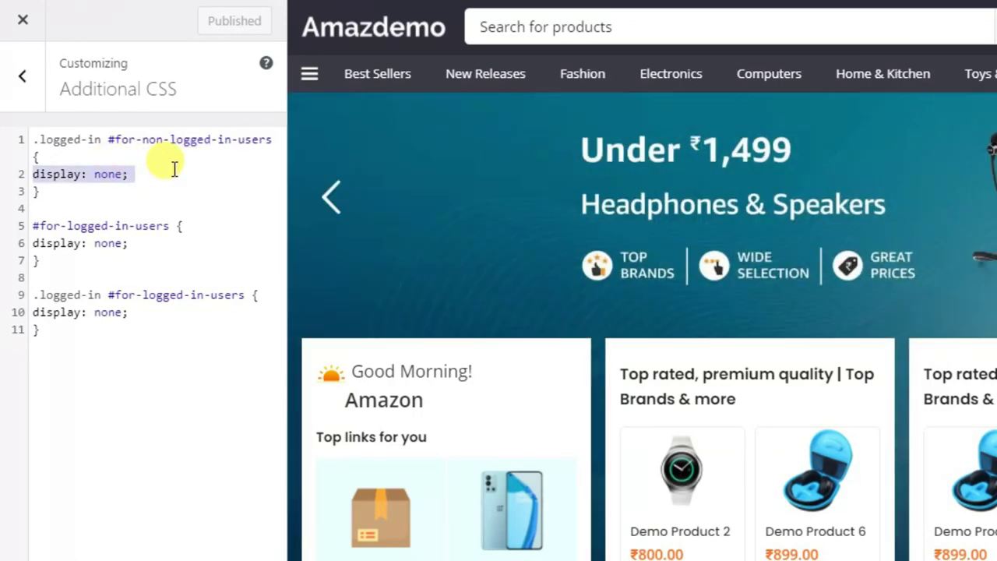
pyautogui.click(174, 170)
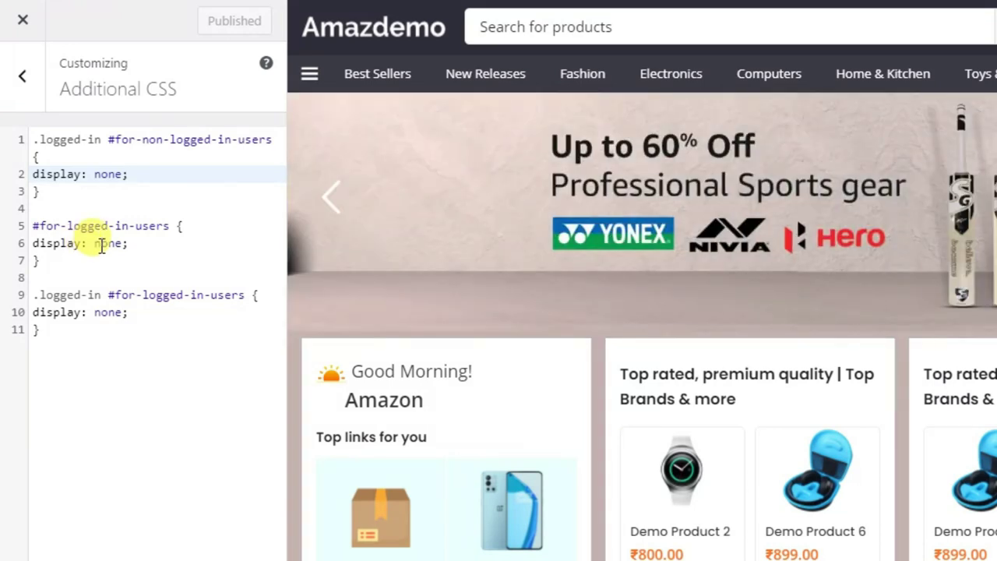
pyautogui.click(125, 243)
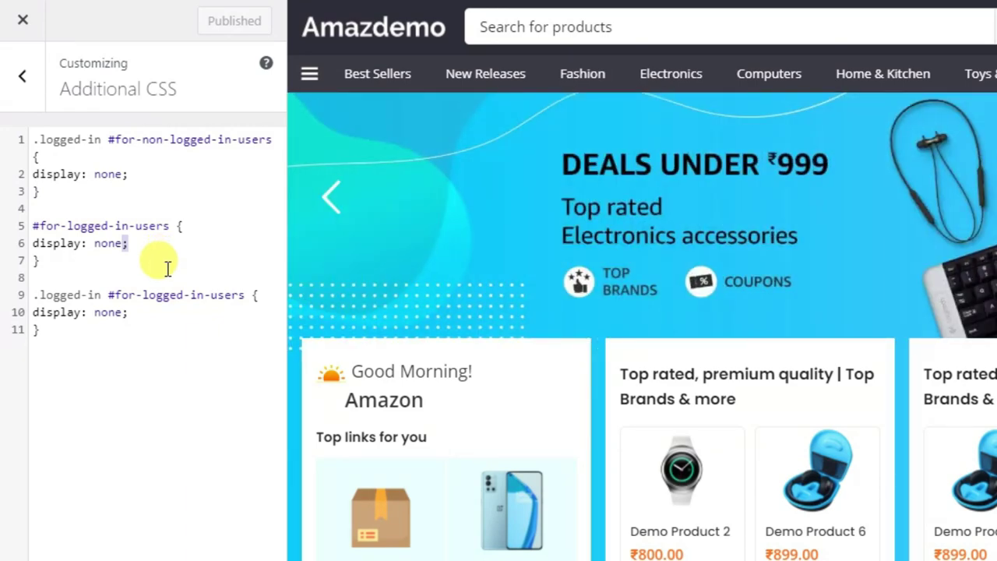
pyautogui.click(126, 312)
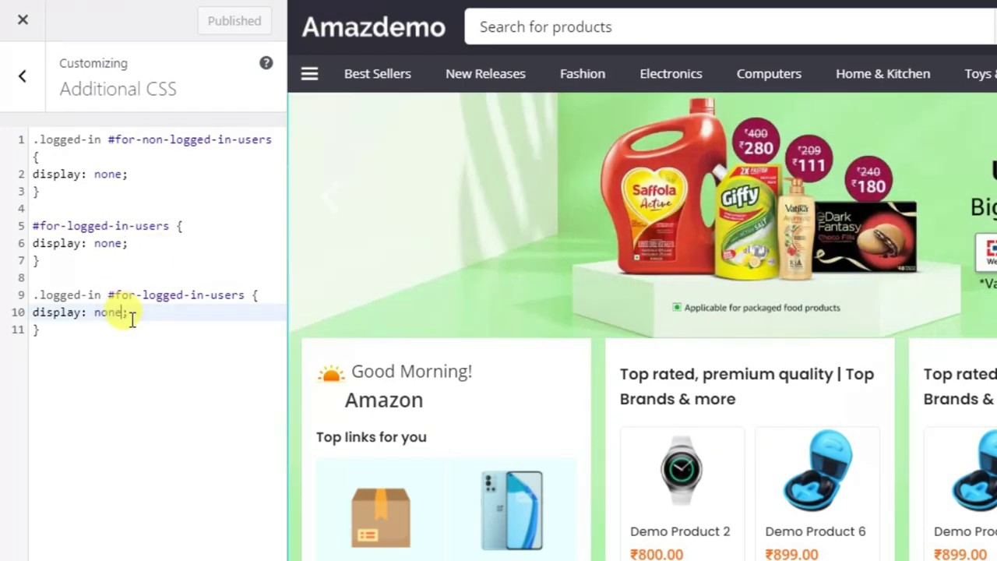
pyautogui.moveTo(66, 195); pyautogui.dragTo(29, 138)
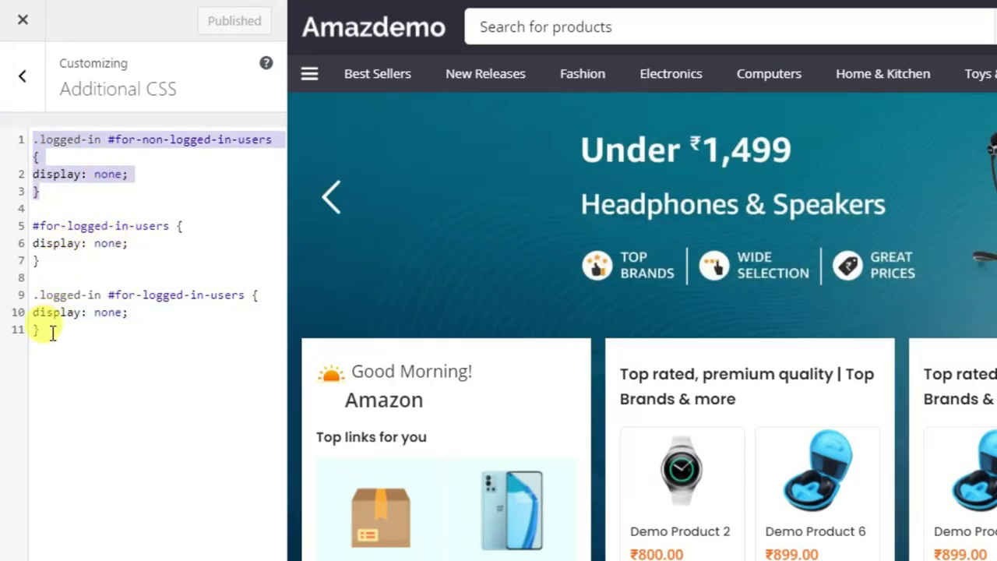
pyautogui.moveTo(36, 329); pyautogui.dragTo(34, 295)
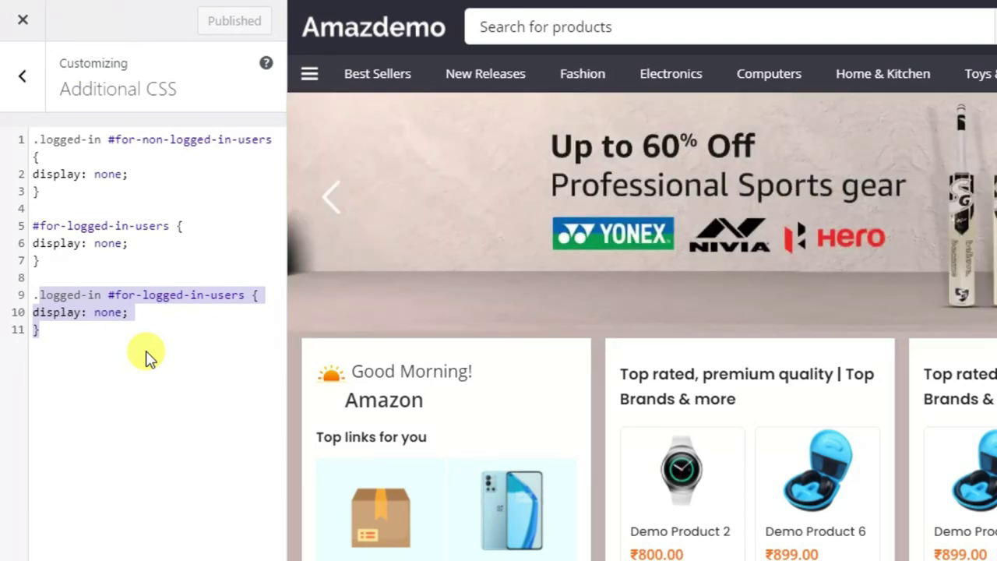
pyautogui.click(145, 355)
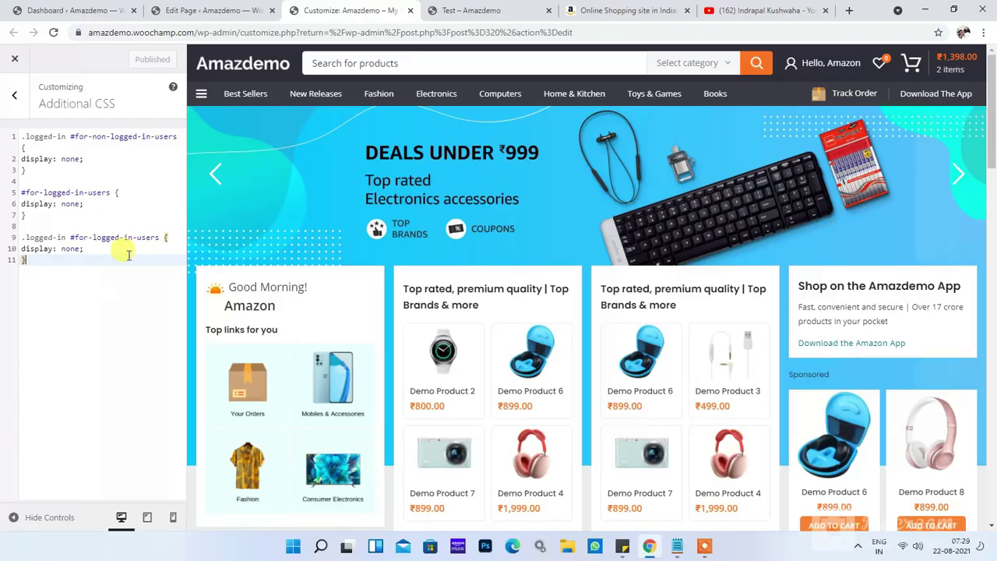
pyautogui.click(482, 12)
# Step: Change the .logged-in #for-logged-in-users rule on line 10 from display: none to inherit and publish
pyautogui.click(484, 31)
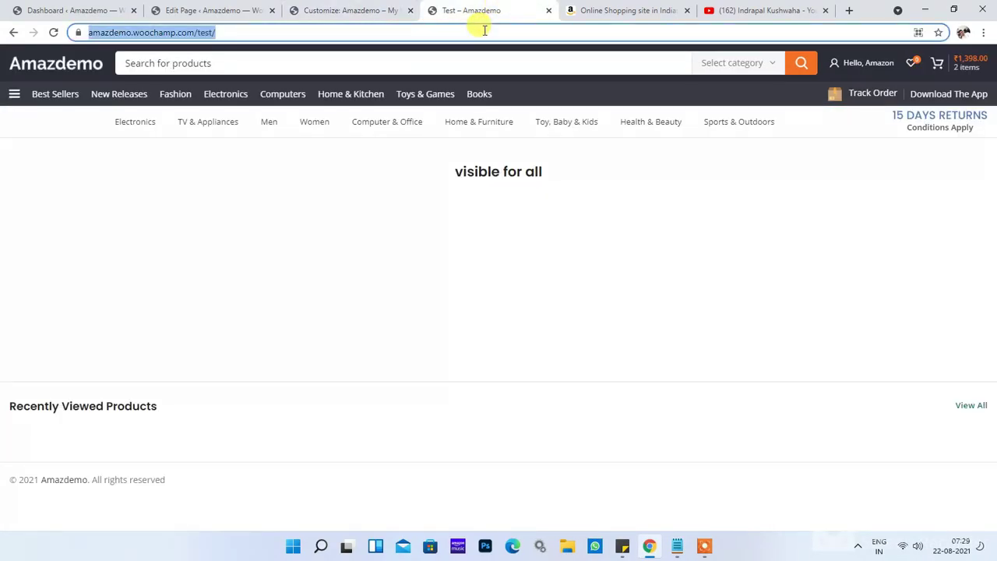
pyautogui.press('Escape')
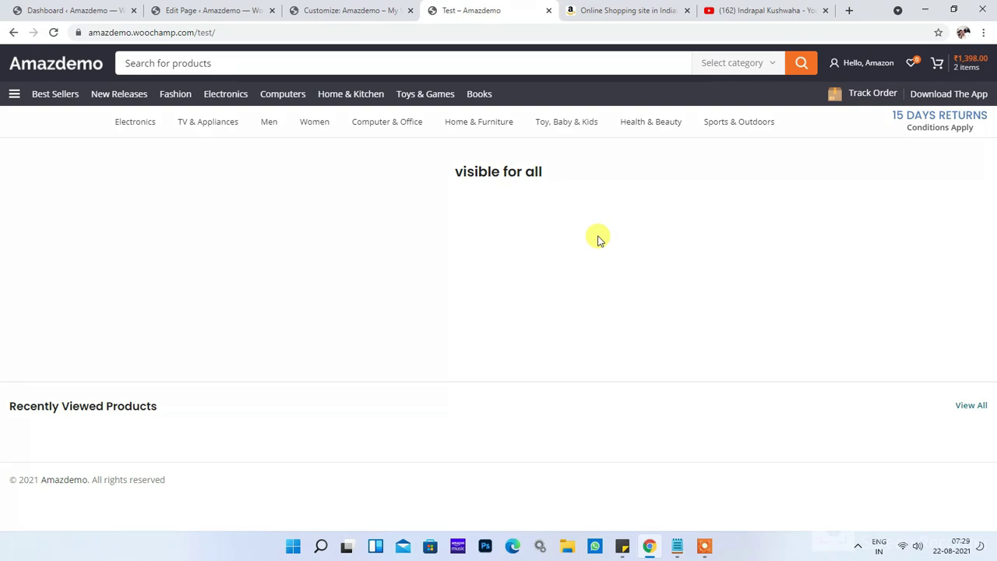
pyautogui.click(367, 10)
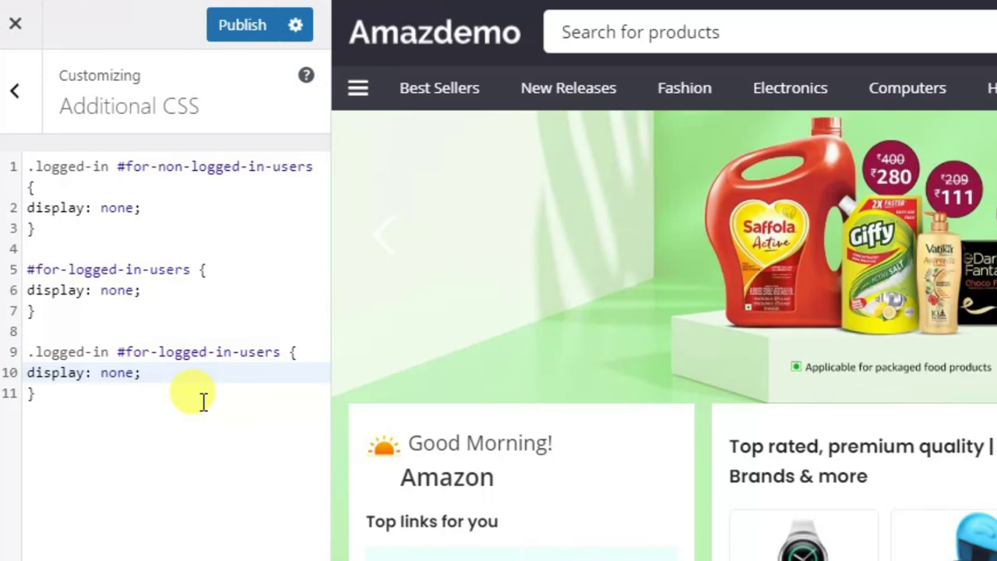
pyautogui.hotkey('ctrl', 'shift', 'Left')
pyautogui.write('inh')
pyautogui.write('erit')
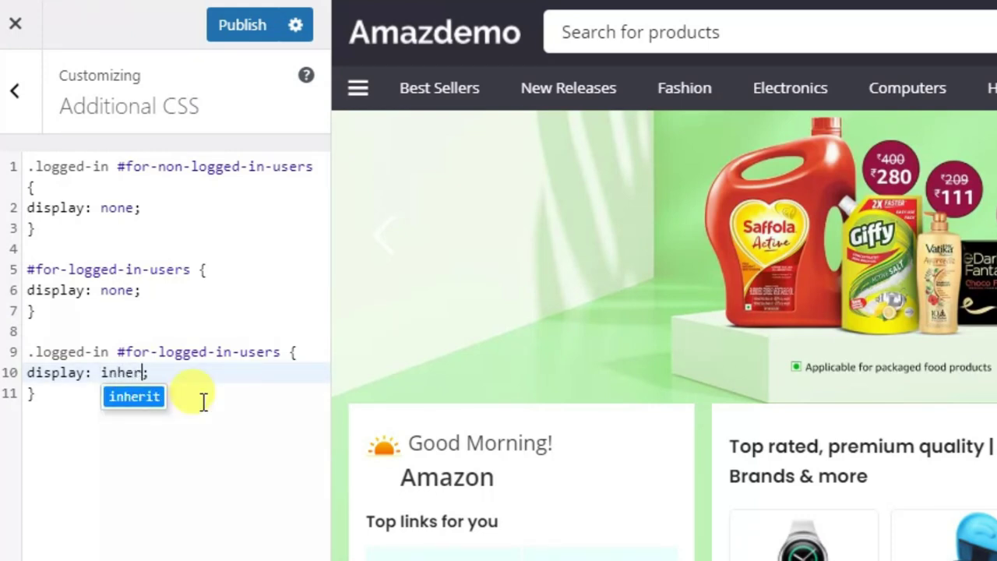
pyautogui.click(203, 401)
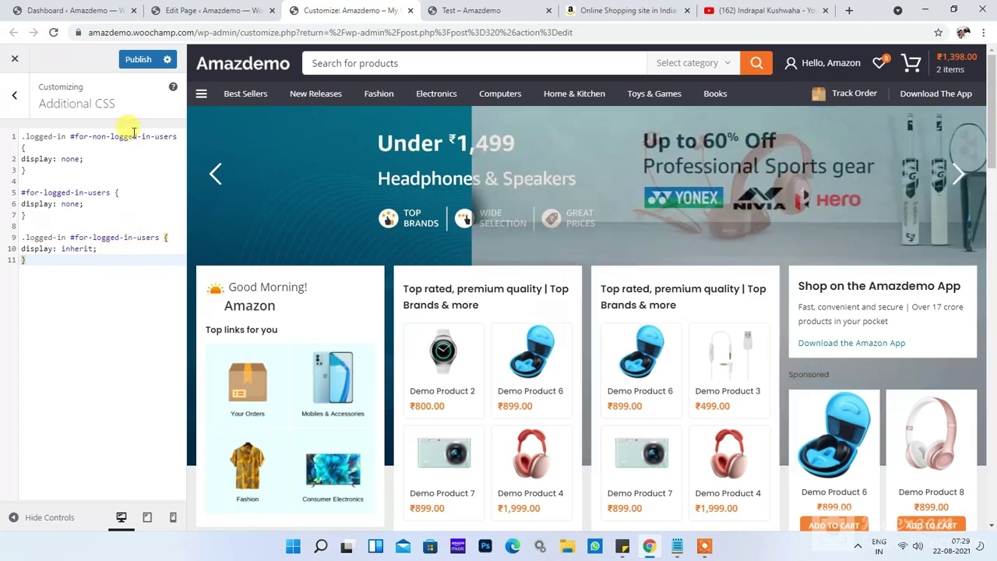
pyautogui.click(471, 12)
pyautogui.click(473, 29)
# Step: Reload the Test page, then log out of the customer account
pyautogui.press('Return')
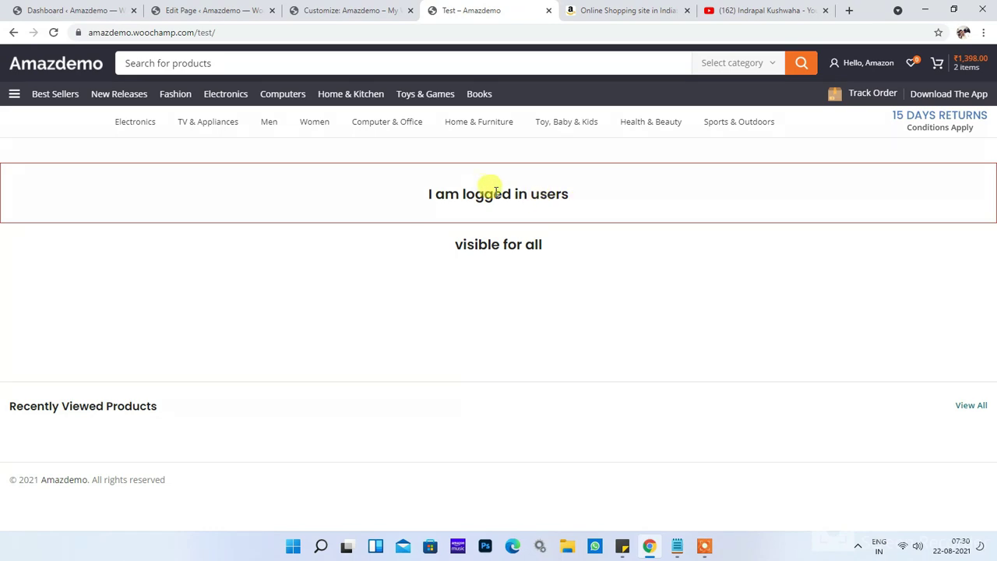
pyautogui.moveTo(864, 69)
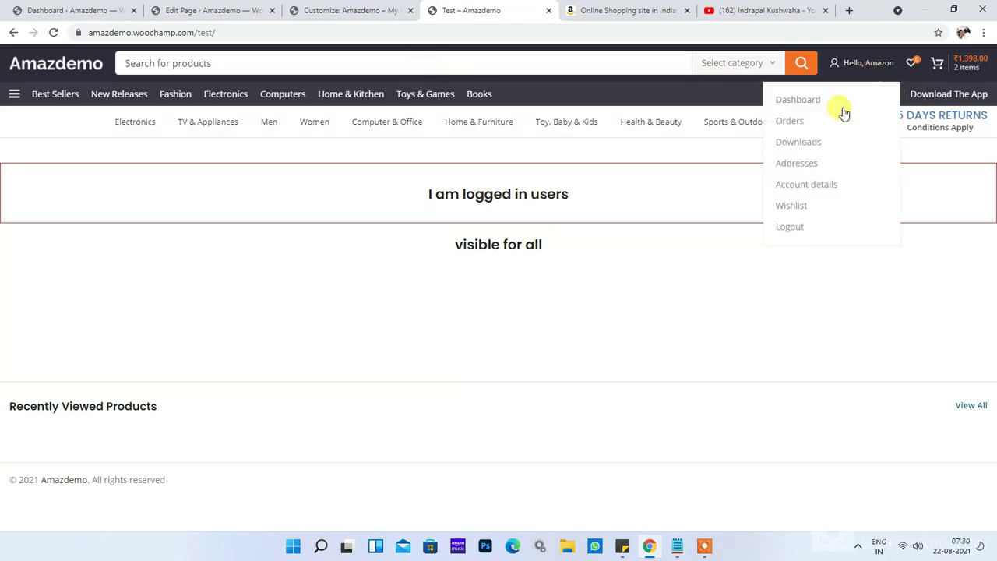
pyautogui.click(795, 228)
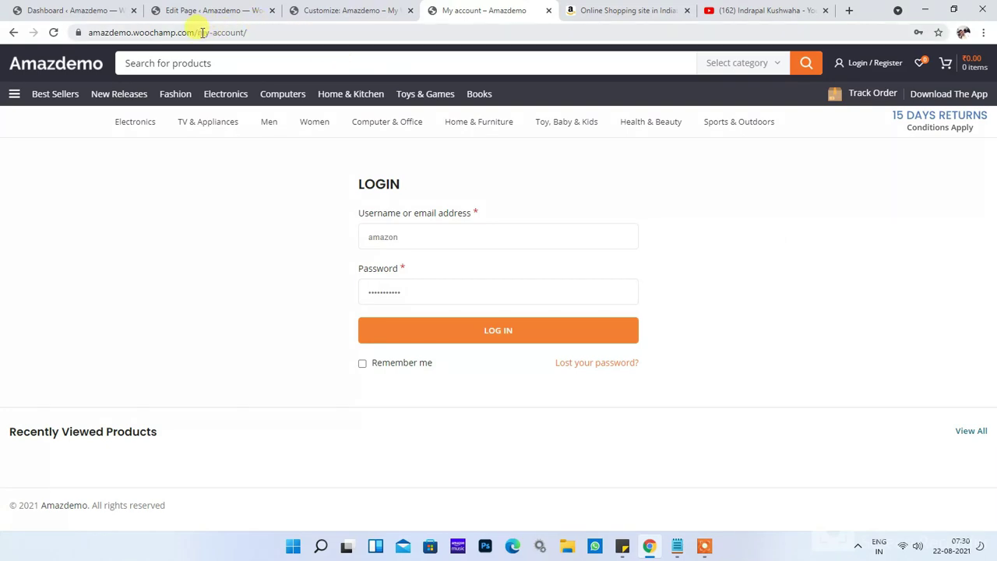
# Step: Open the /test page as a guest and check that only 'I am guest user' appears
pyautogui.moveTo(201, 32); pyautogui.dragTo(436, 38)
pyautogui.write('test')
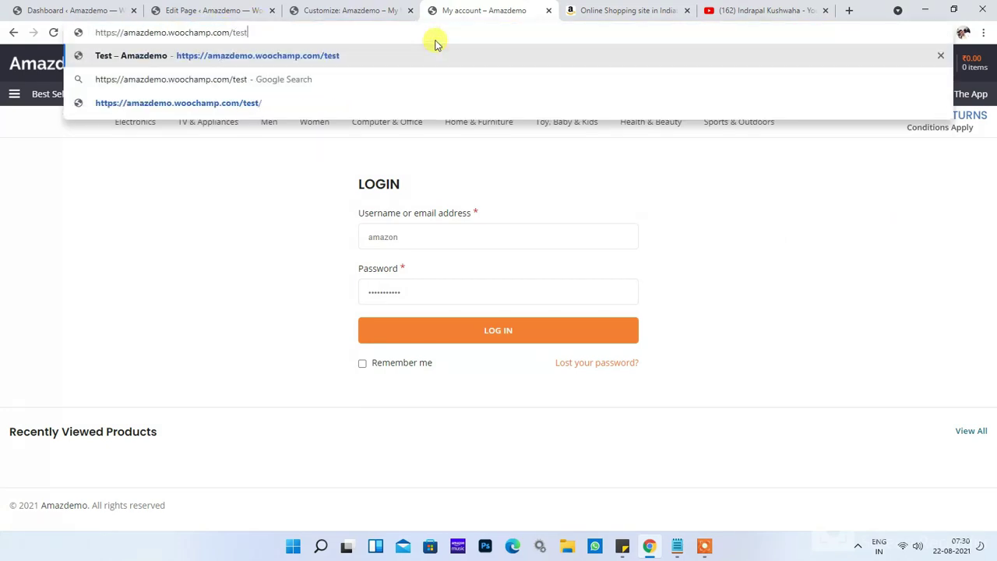
pyautogui.press('Return')
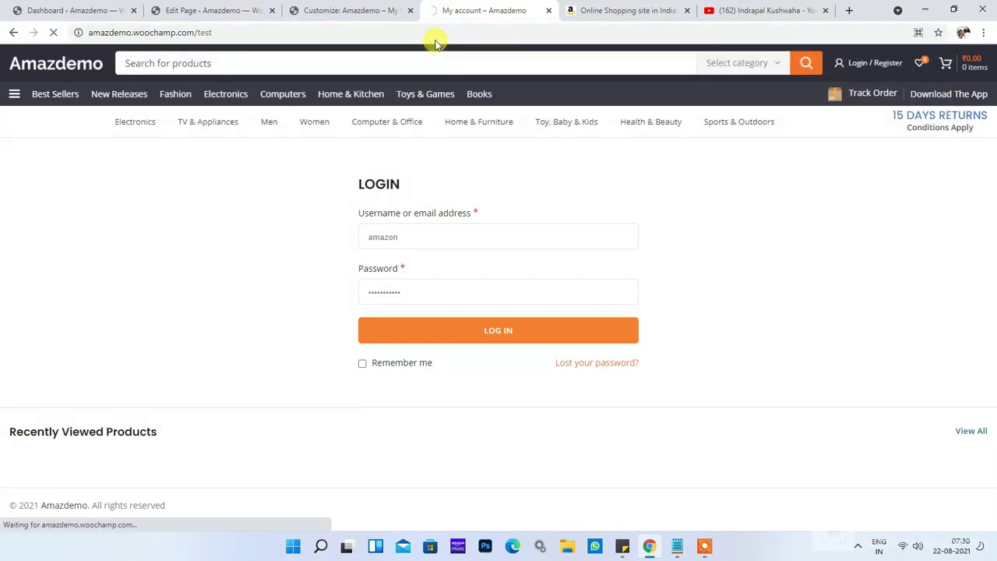
pyautogui.moveTo(443, 194); pyautogui.dragTo(557, 195)
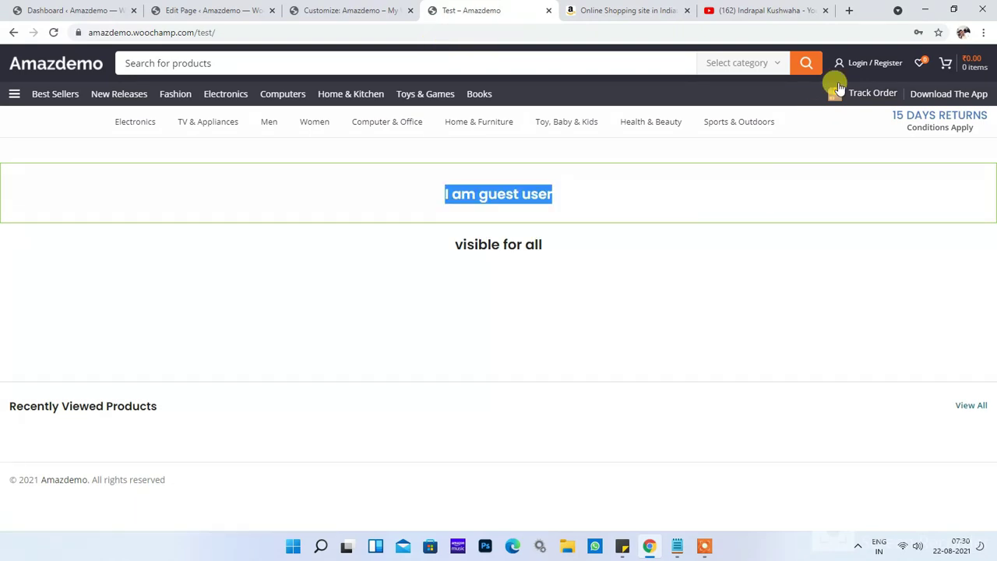
pyautogui.moveTo(888, 63)
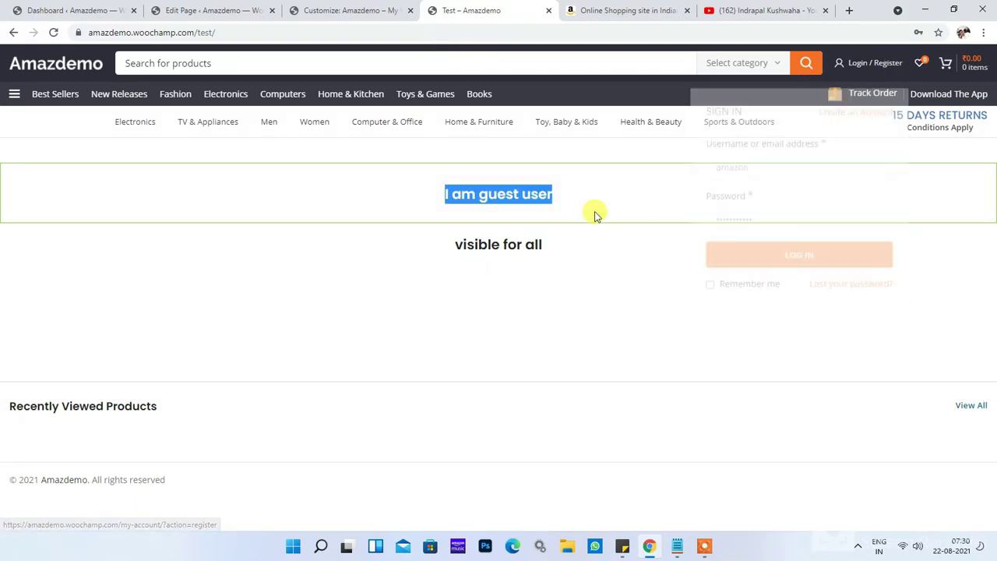
pyautogui.click(554, 196)
pyautogui.tripleClick(529, 195)
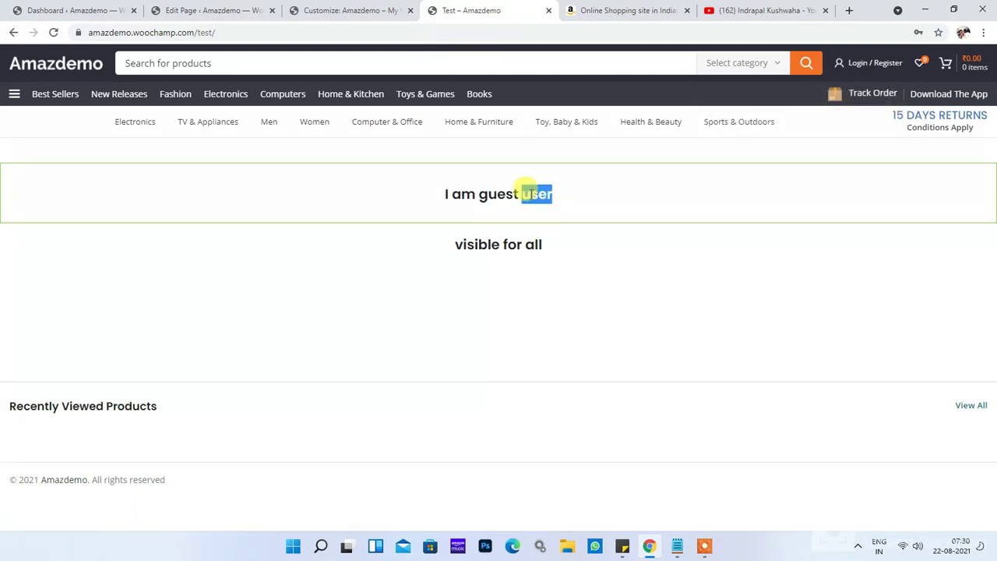
pyautogui.click(598, 209)
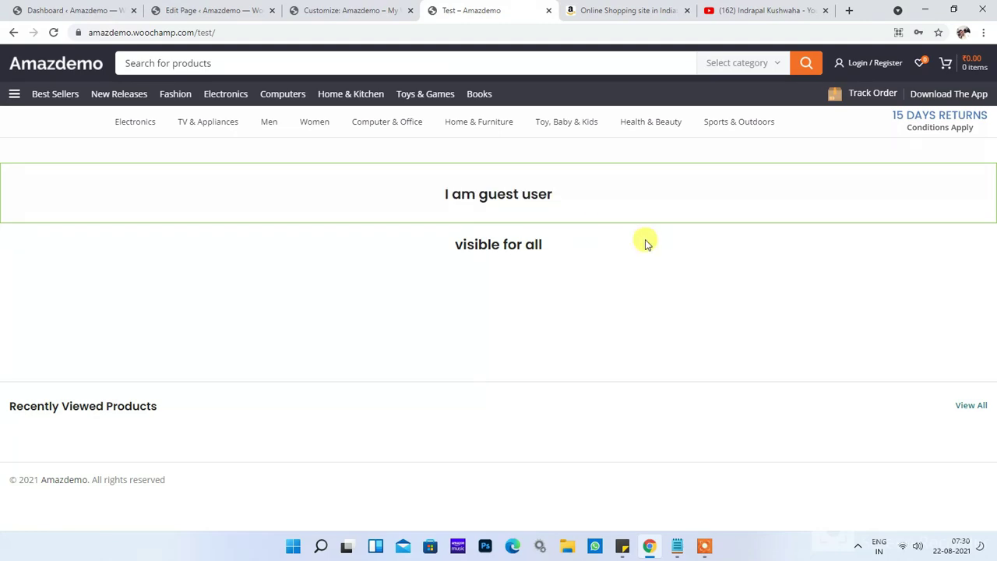
# Step: Log back in and confirm the Test page shows 'I am logged in users'
pyautogui.moveTo(863, 63)
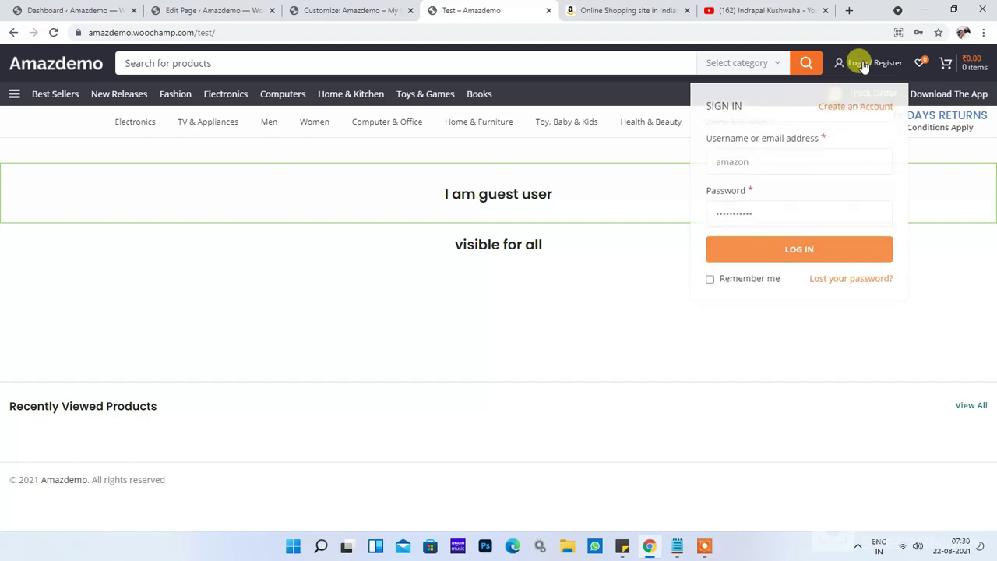
pyautogui.click(802, 246)
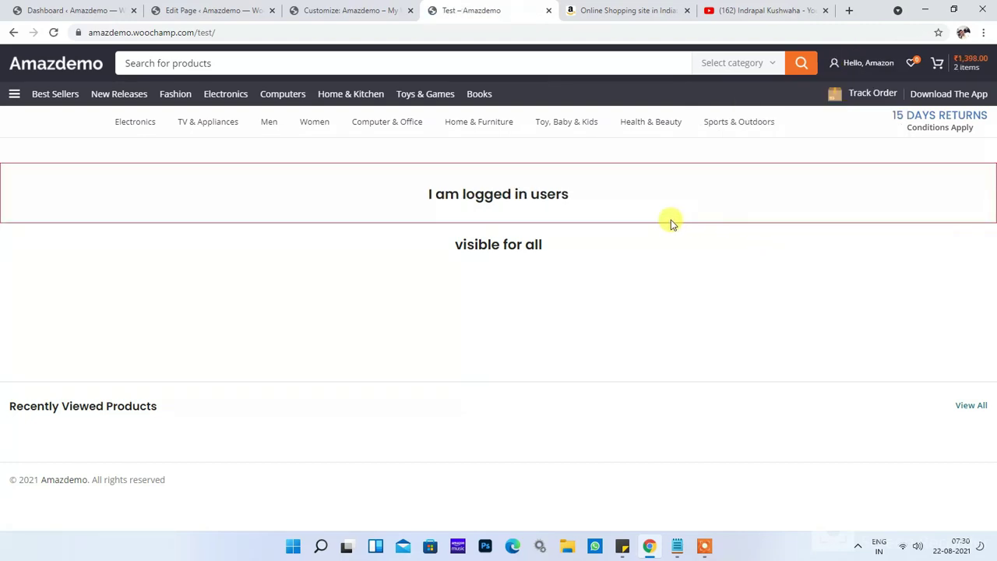
pyautogui.tripleClick(490, 194)
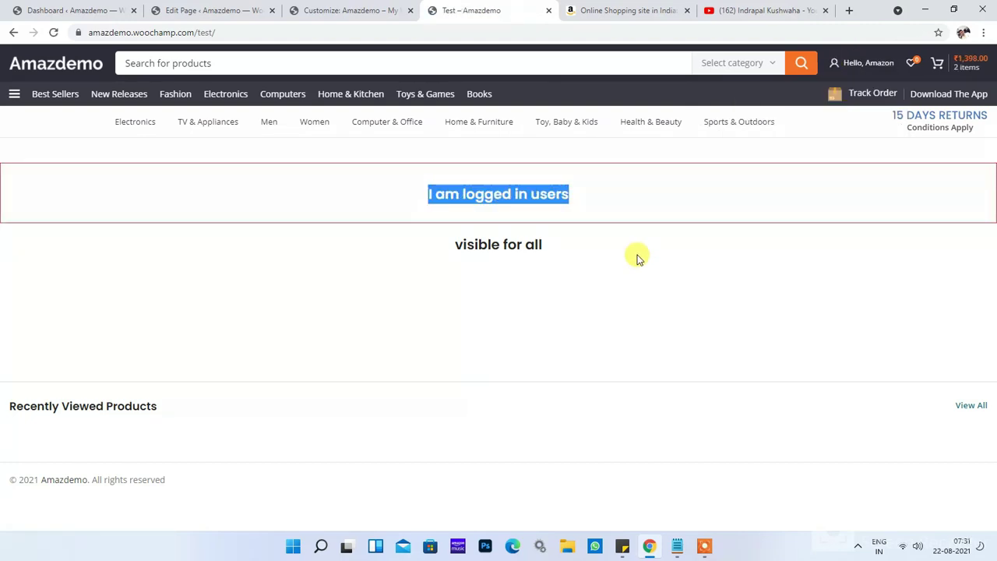